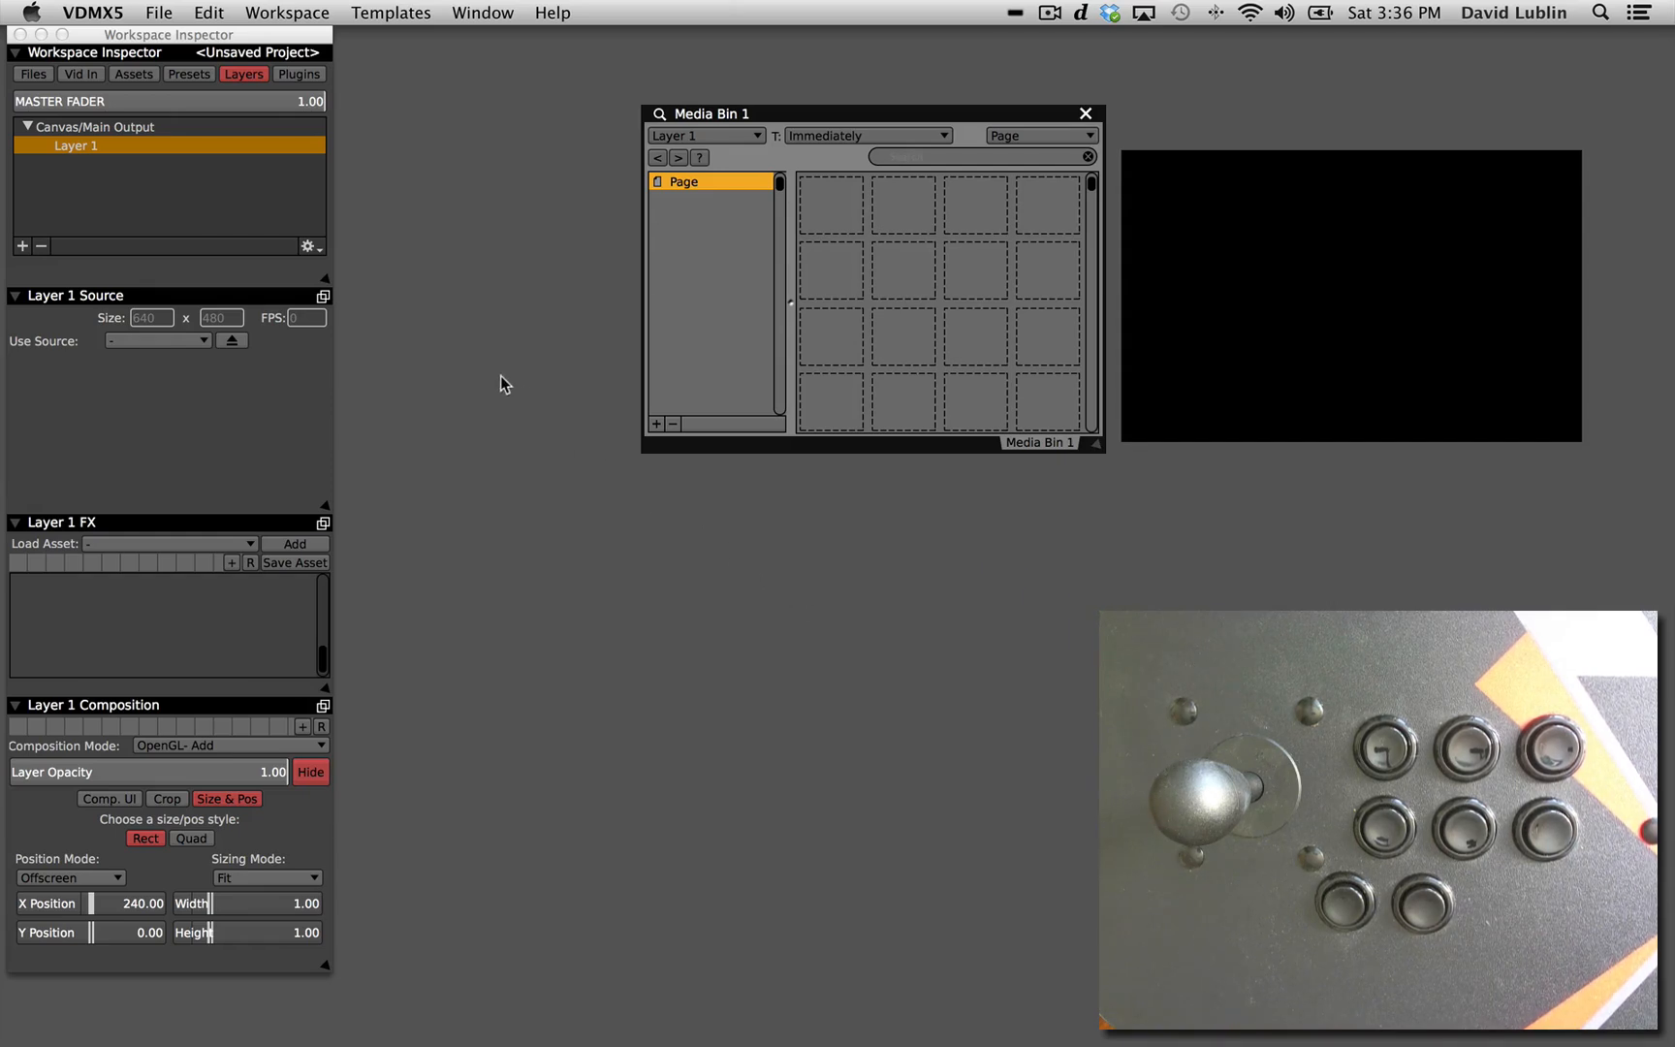
Import the Blue Screen HD clips into the page of Media Bin 1.
key(super+3)
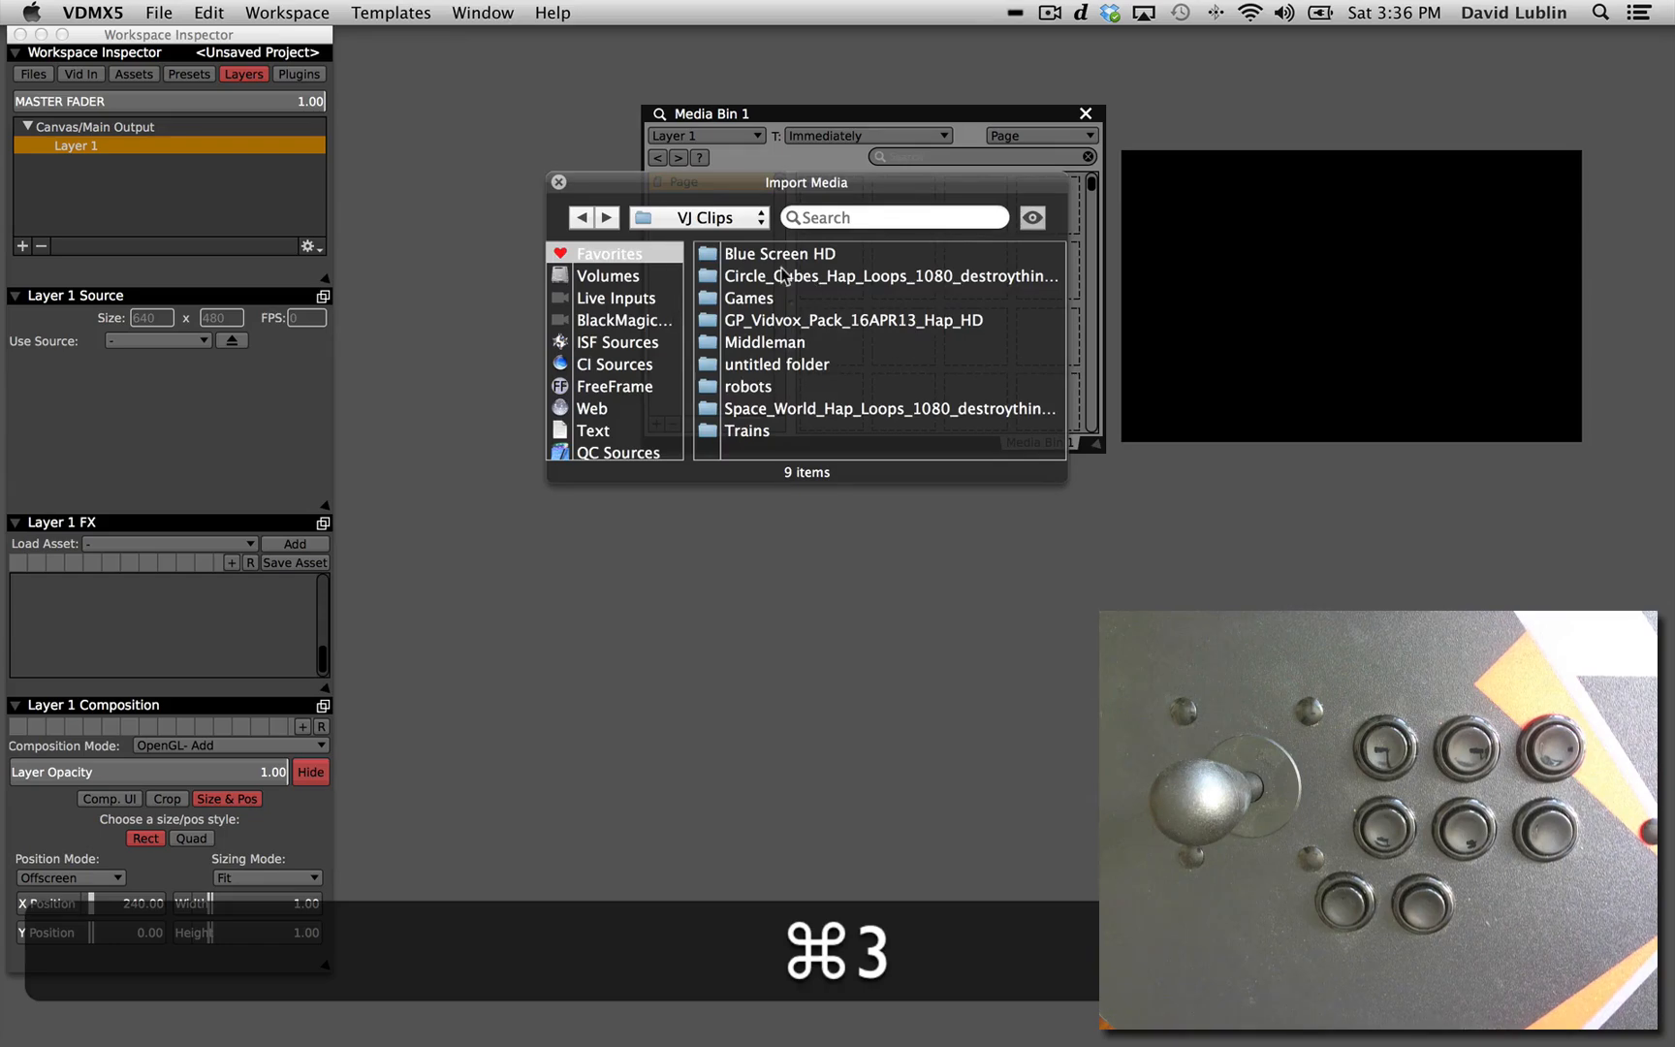
drag(774, 181, 721, 371)
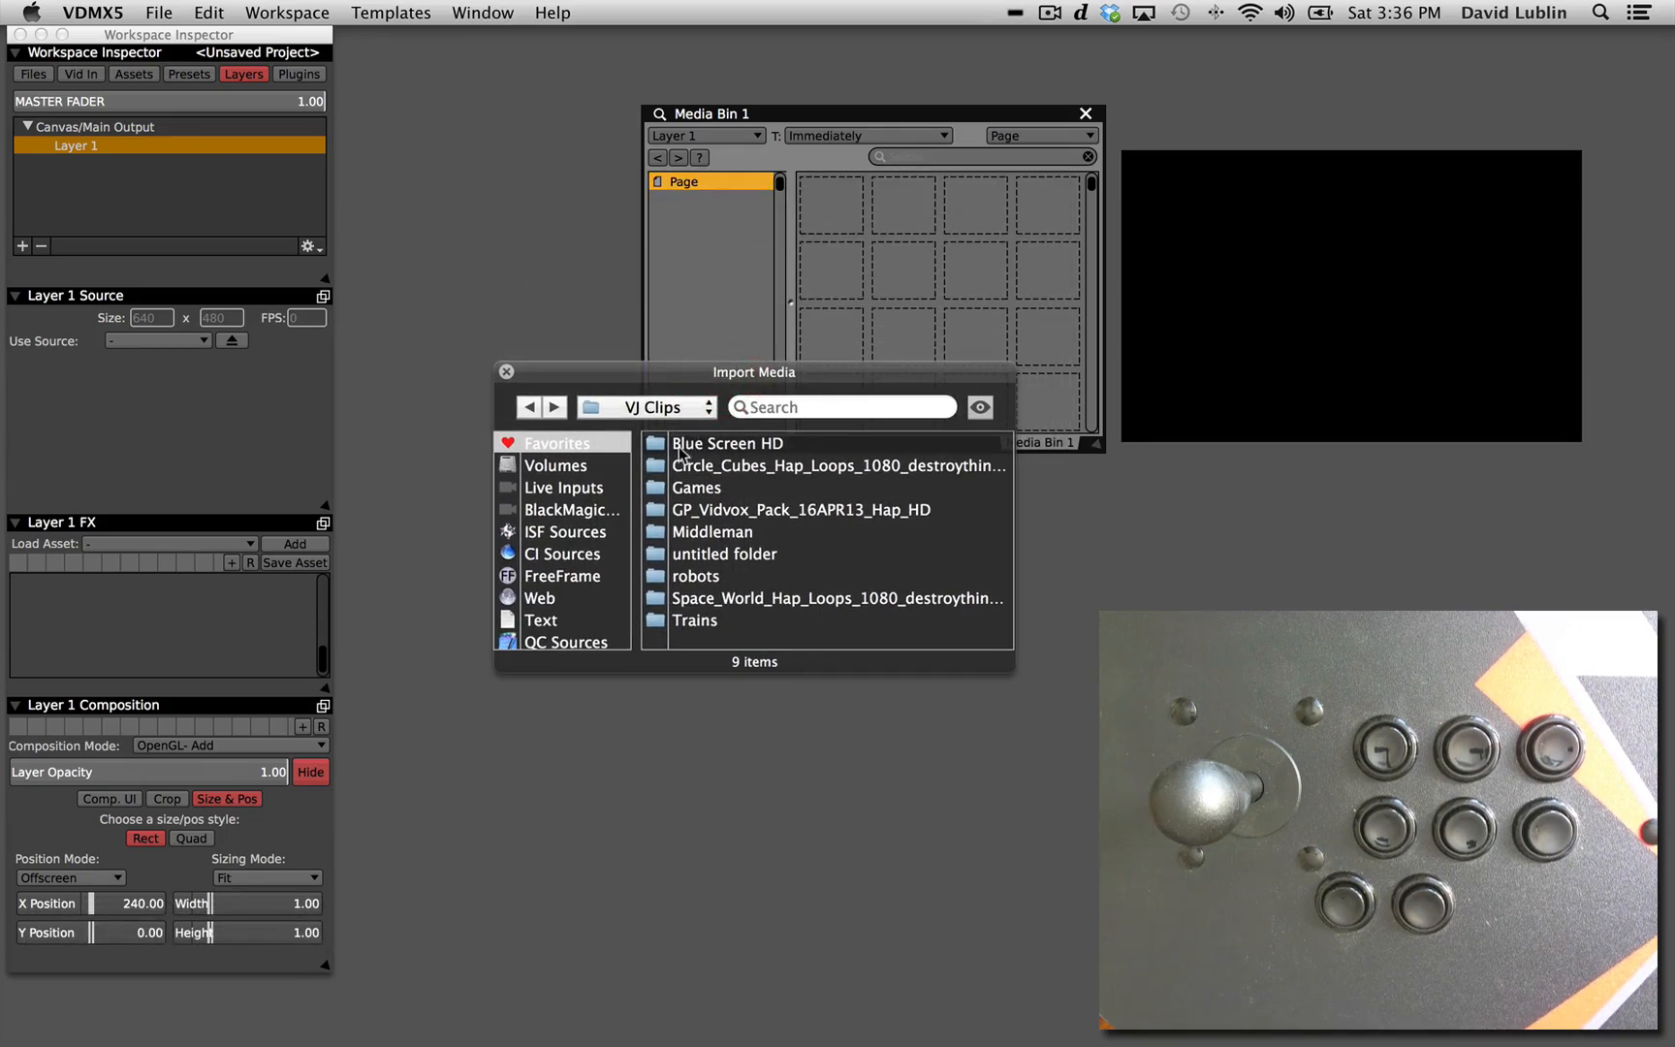
drag(802, 217, 801, 219)
key(super+3)
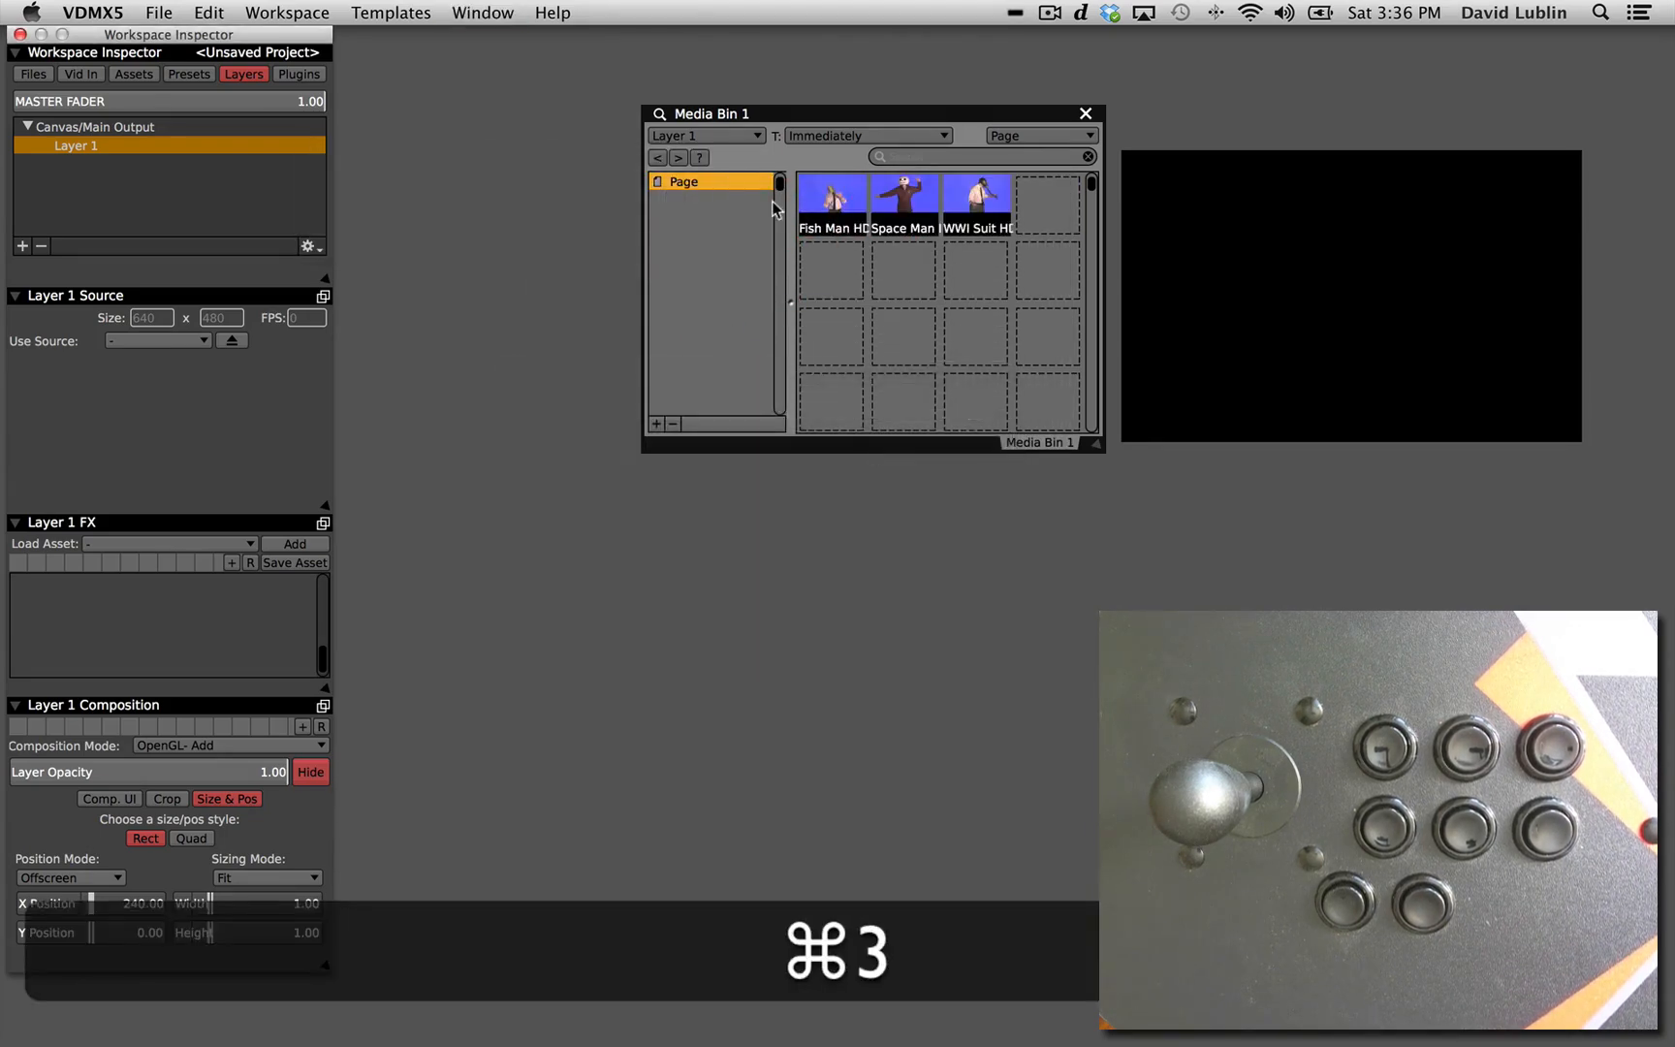
Detect u, i and o as the trigger shortcuts for the Fish Man HD, Space Man HD and WWI Suit HD clips in Media Bin 1.
click(661, 115)
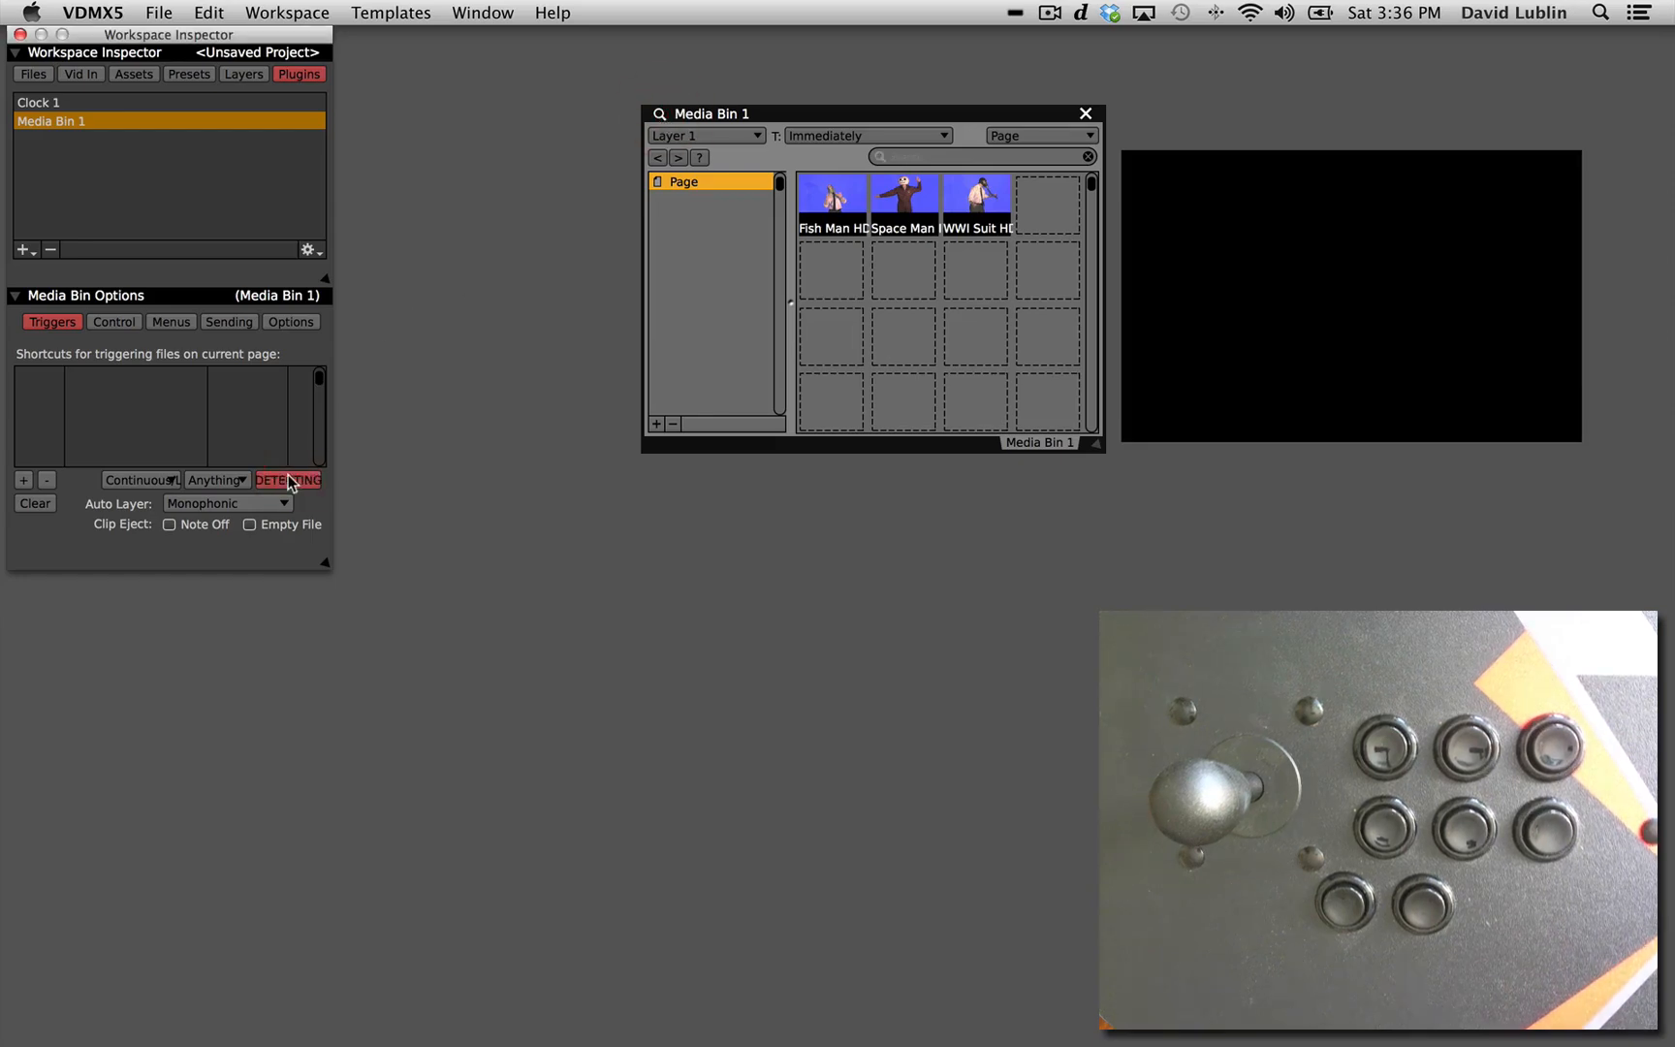
key(u)
key(i)
key(o)
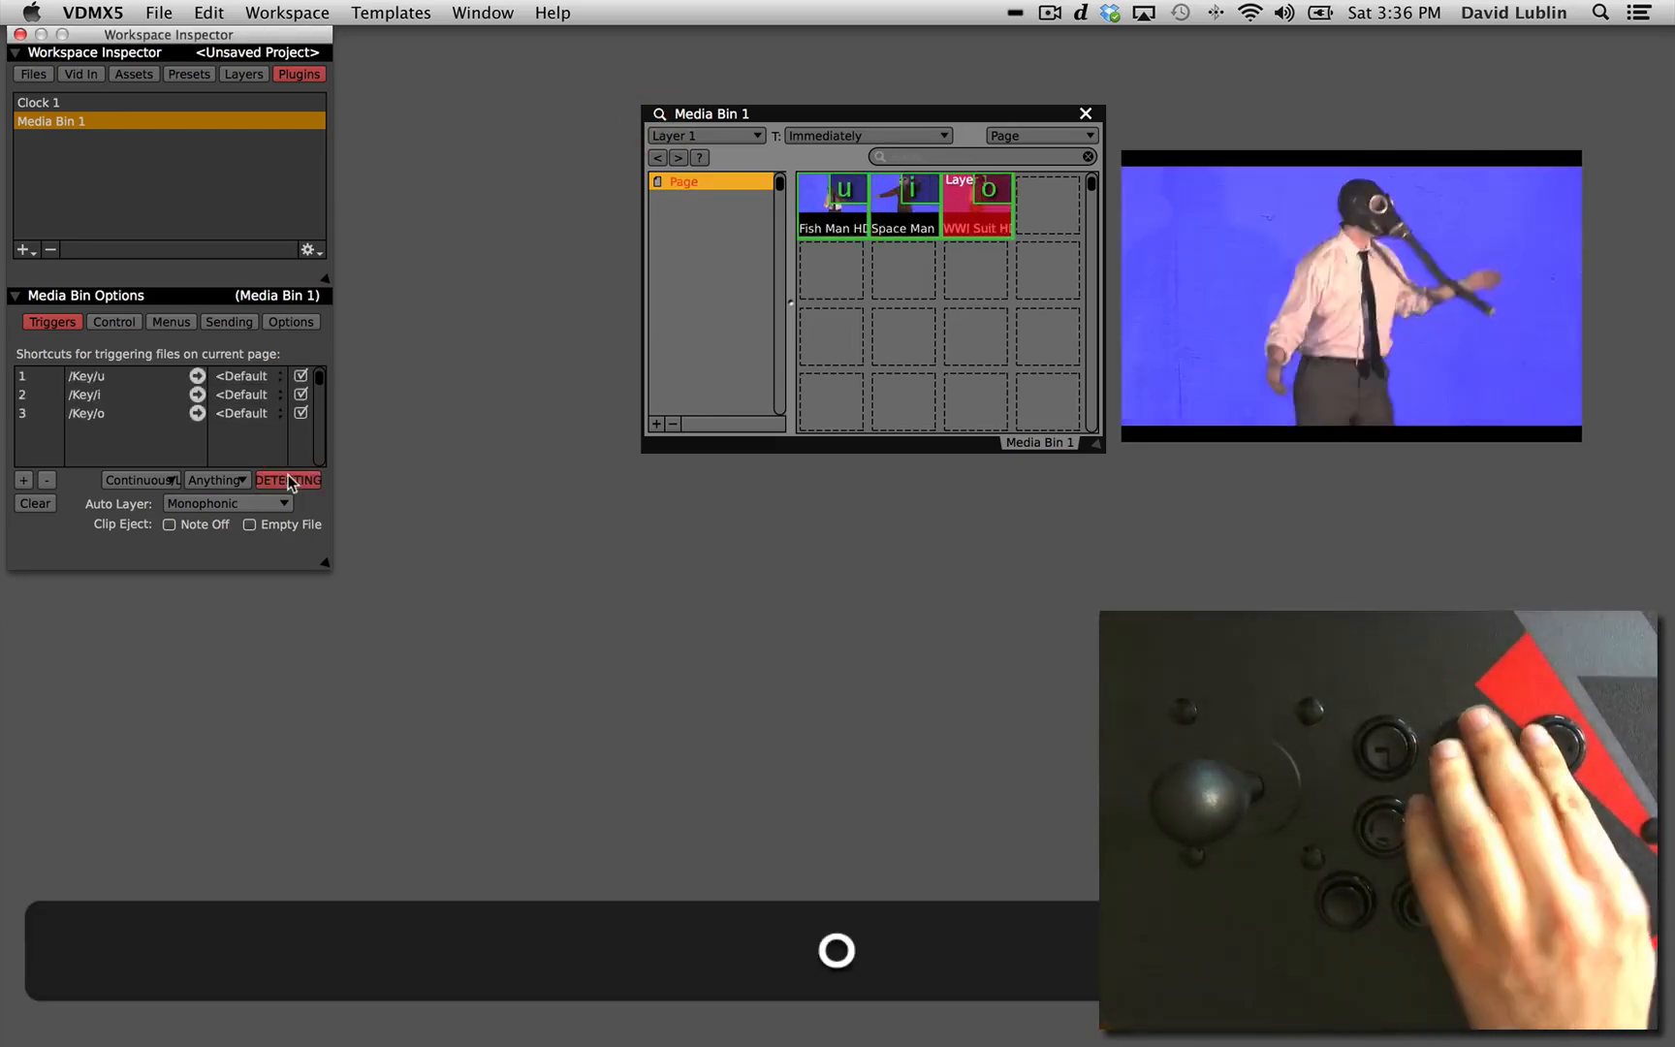
click(288, 479)
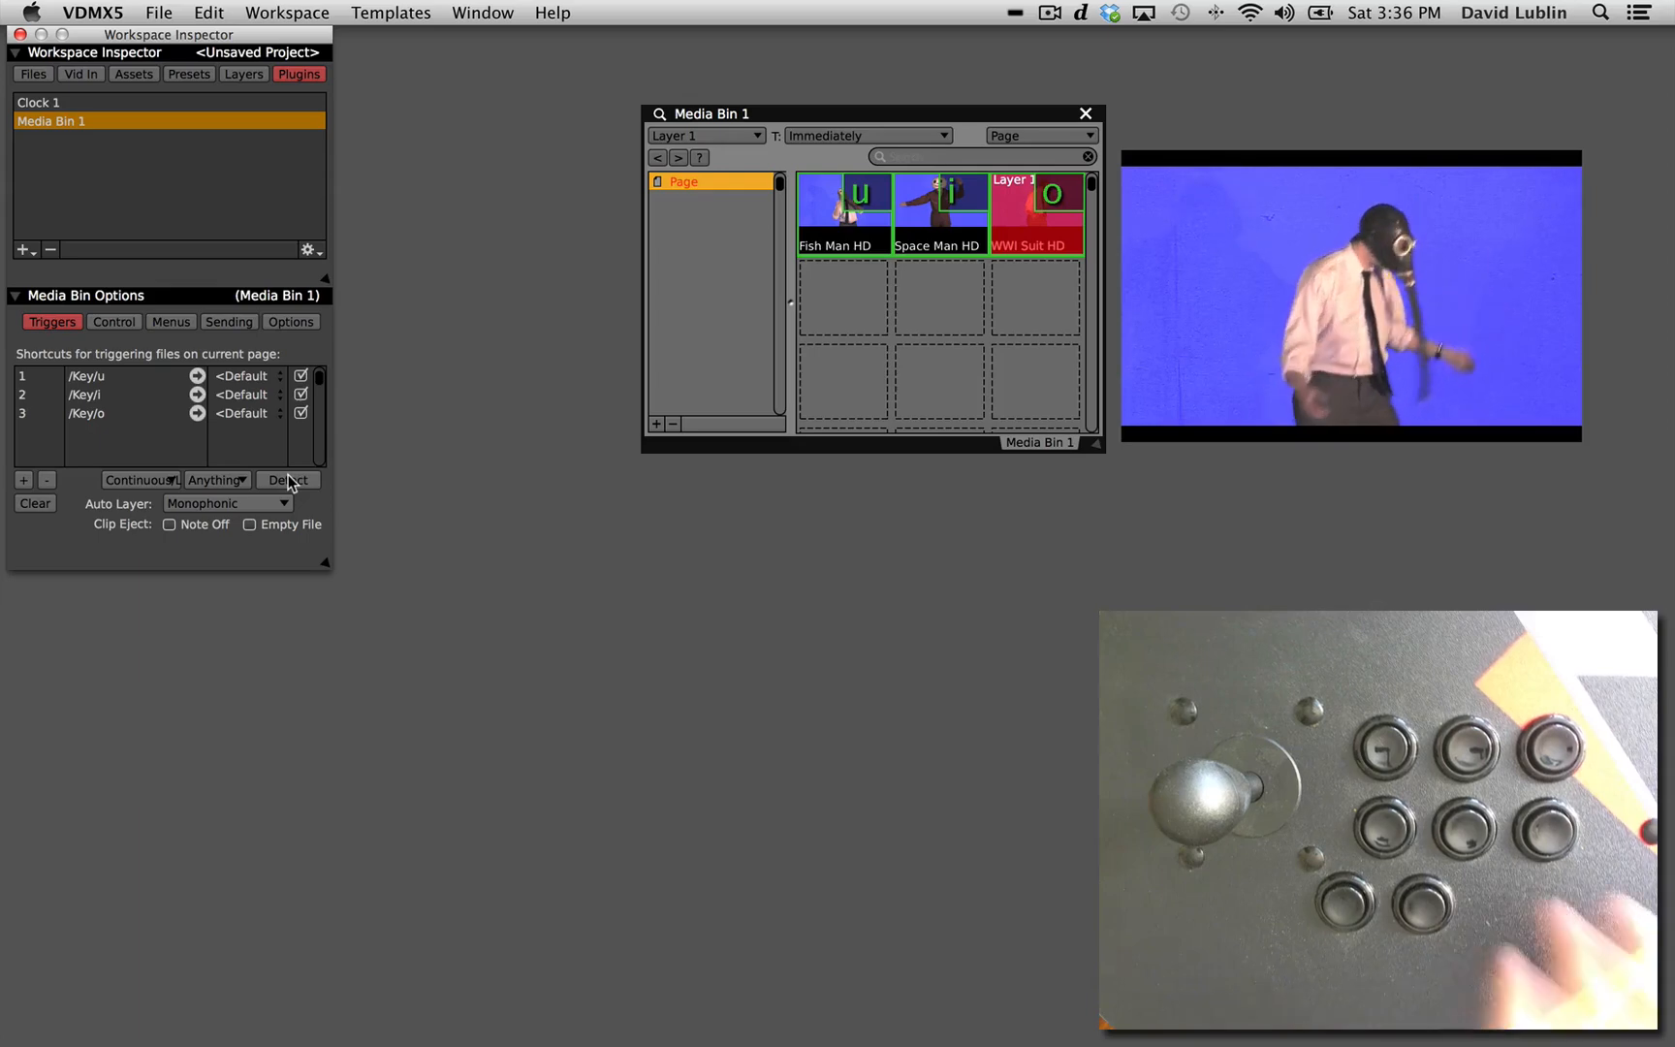
Test the u, i and o triggers of Media Bin 1, ending on the Fish Man HD clip.
key(u)
key(i)
key(o)
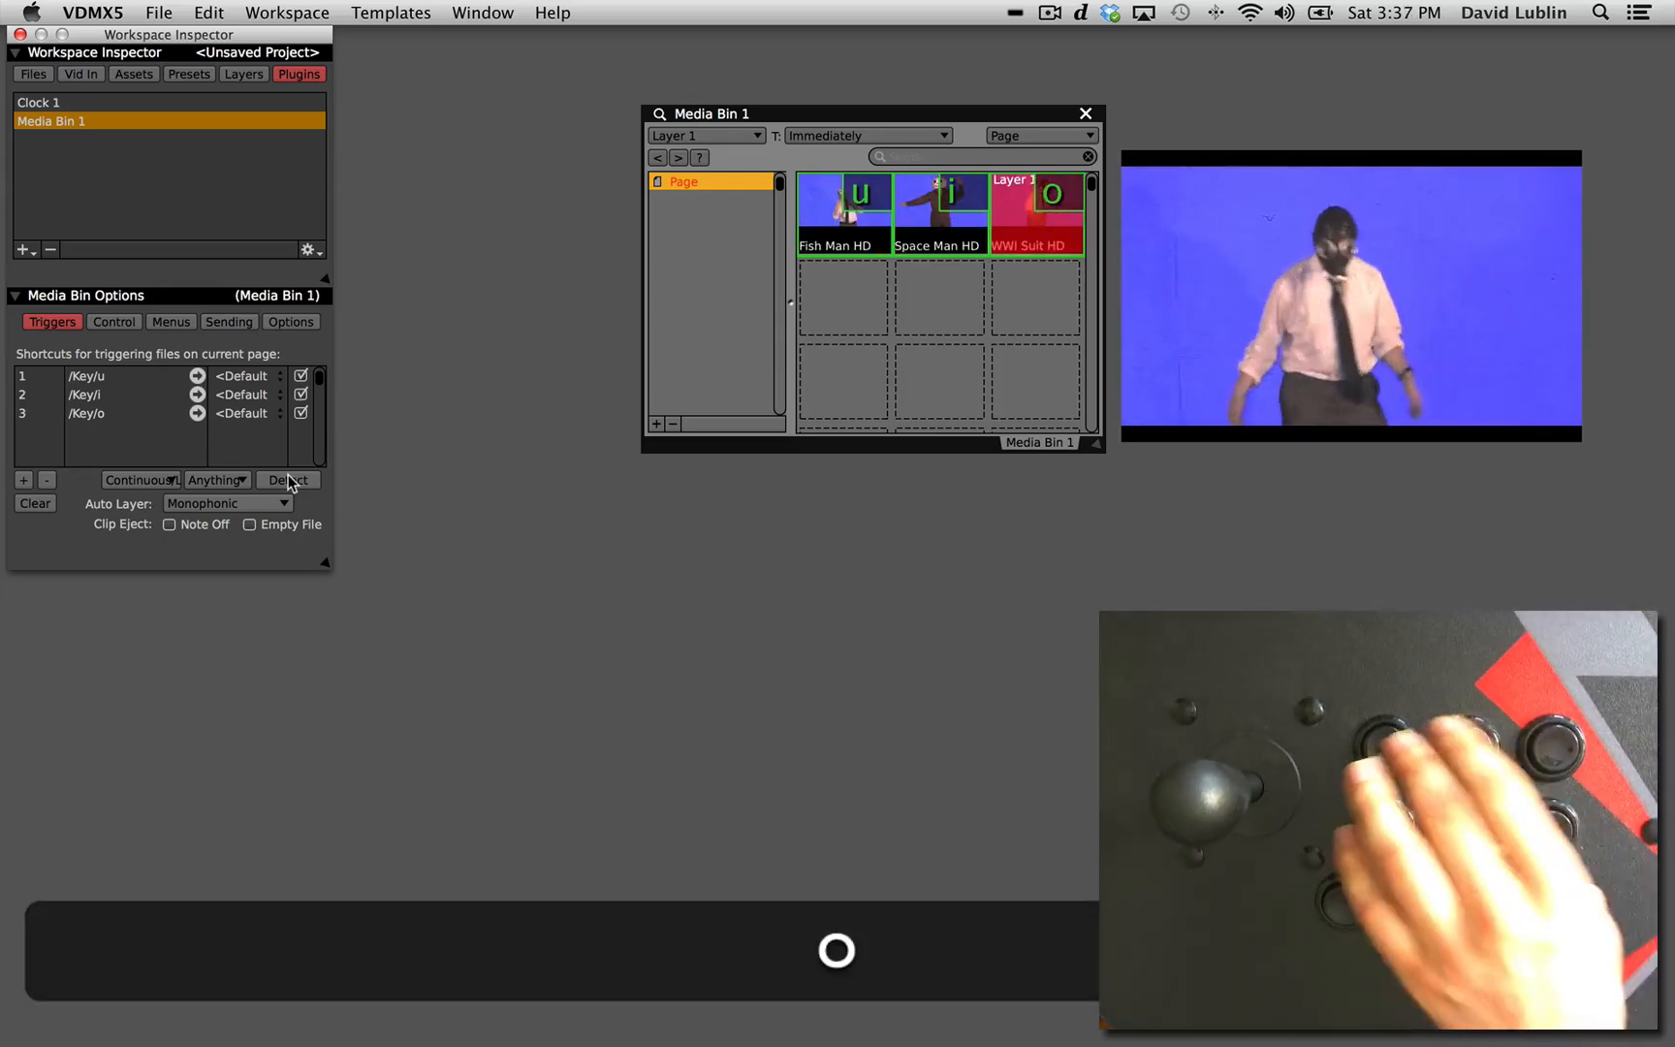
key(u)
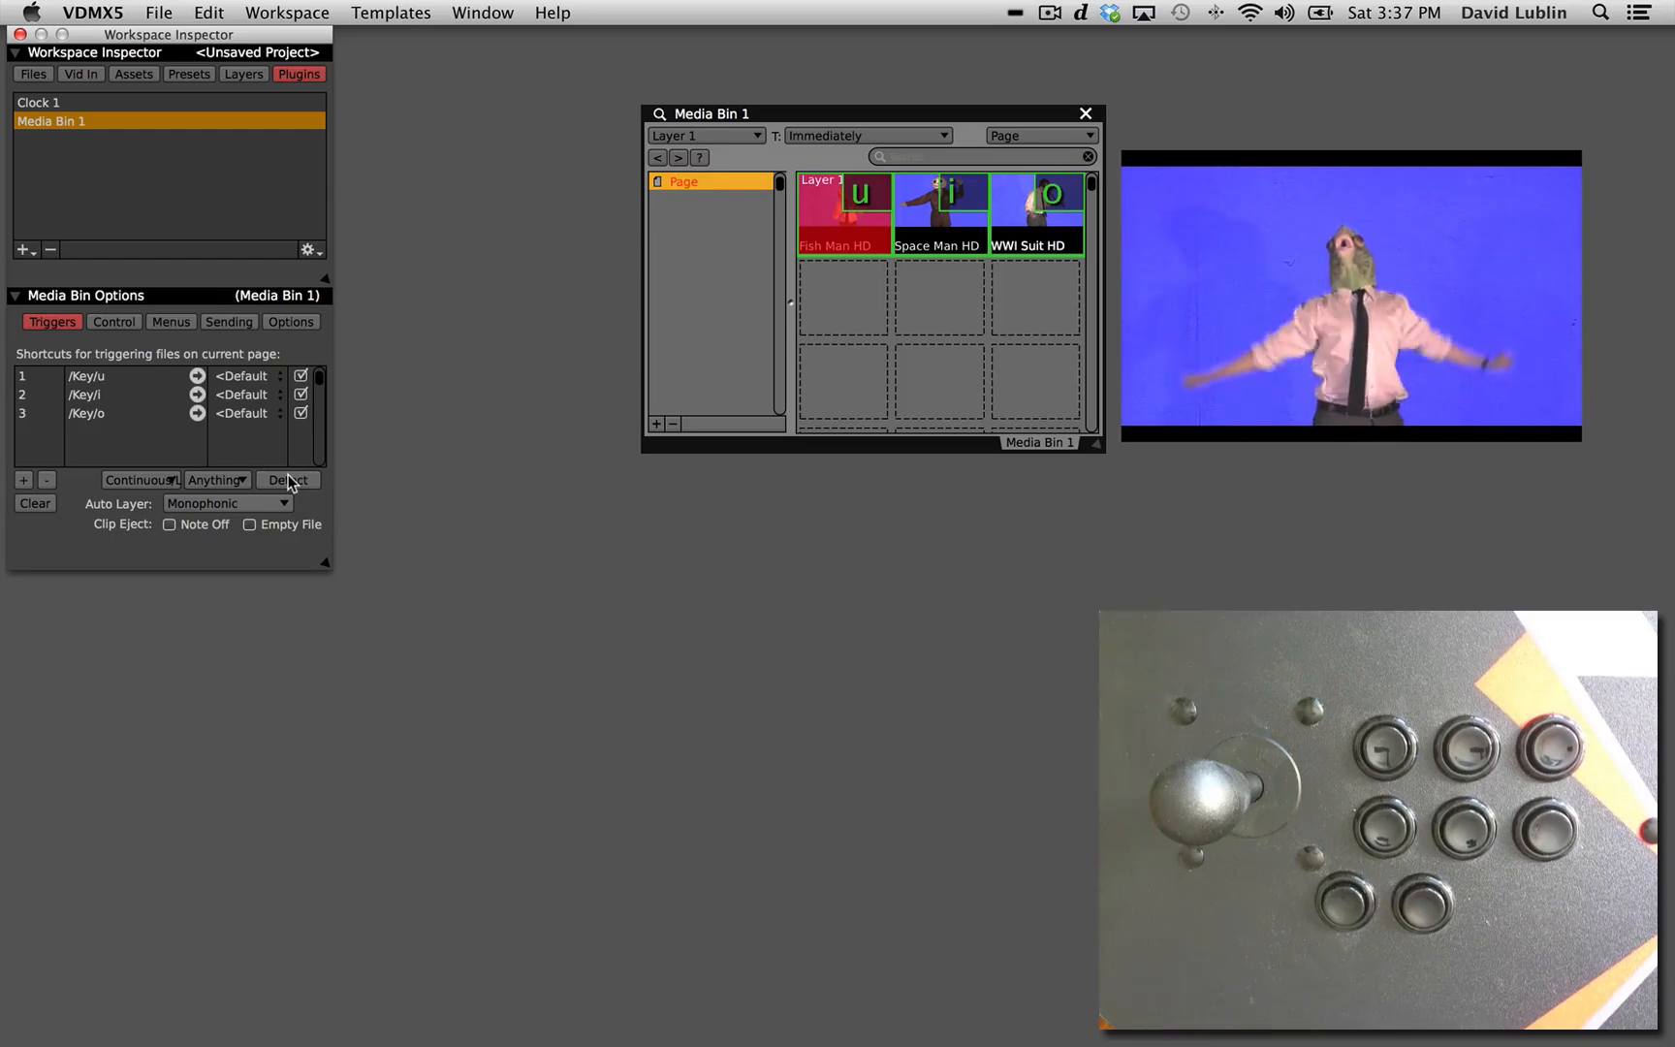
Move Media Bin 1 beside the Workspace Inspector and add a second media bin placed directly beneath it.
drag(720, 121, 457, 42)
key(super+b)
drag(819, 70, 495, 385)
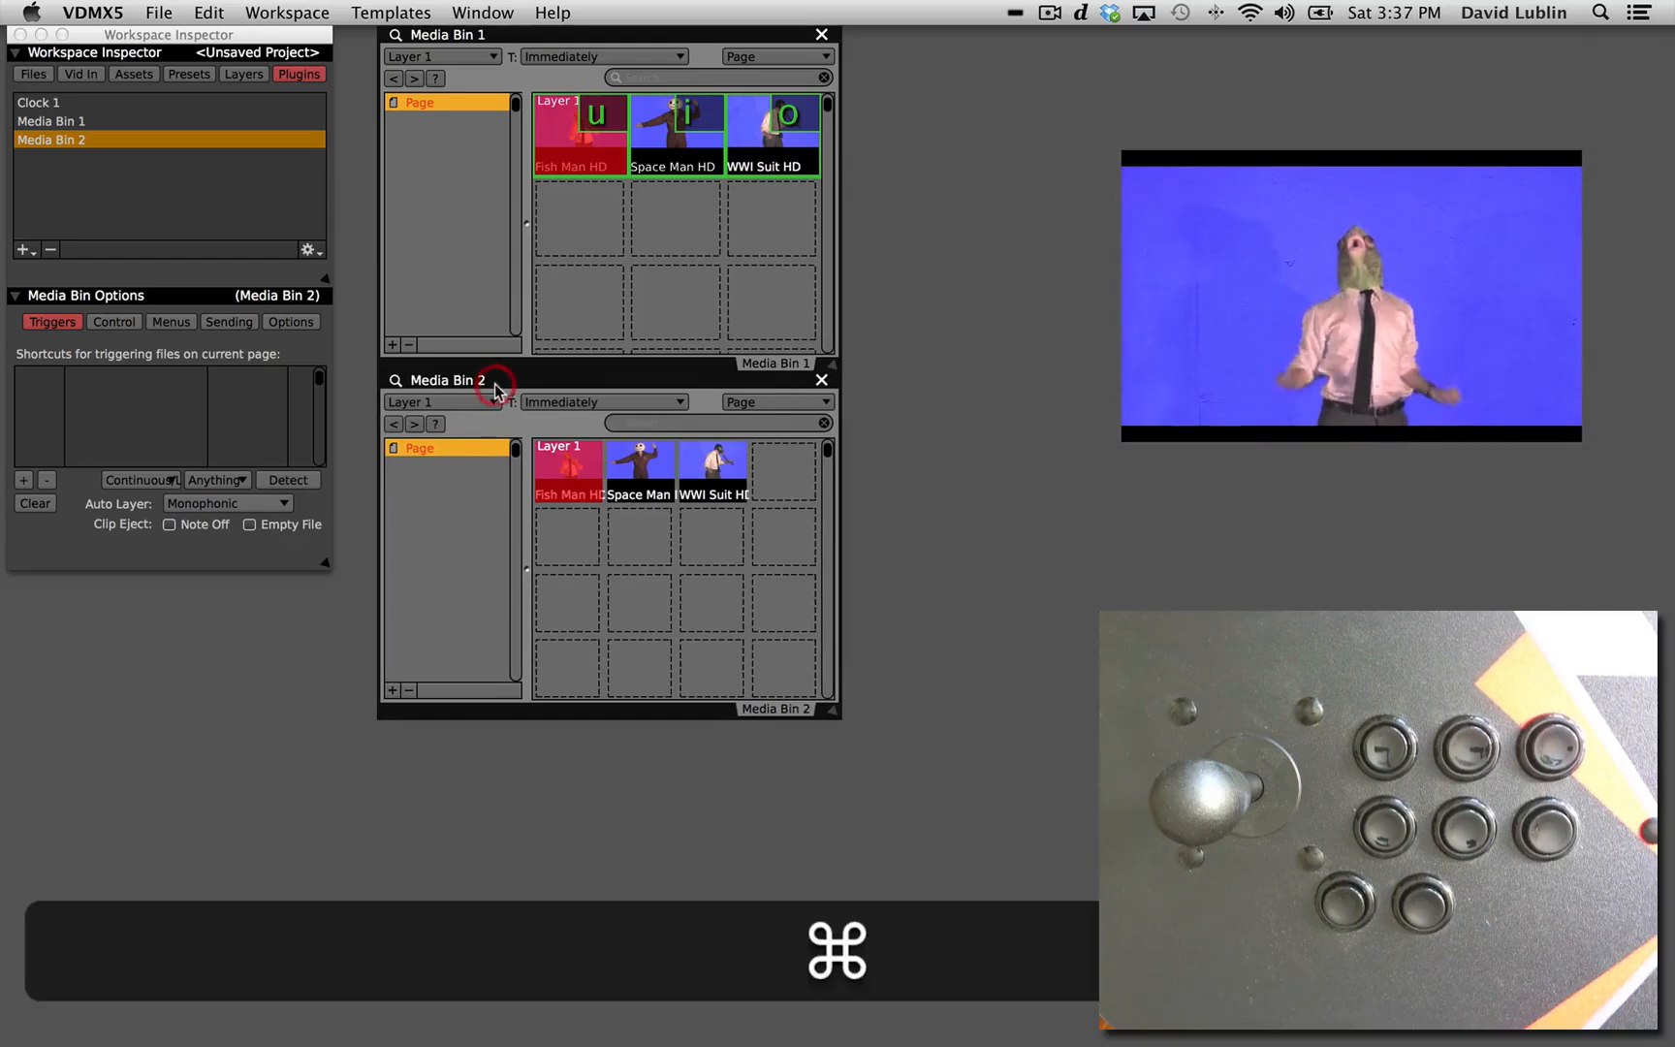
Import the GP_Vidvox_Pack_16APR13_Hap_HD folder as a new media page and show that page in Media Bin 2.
key(super+3)
drag(732, 375, 1083, 155)
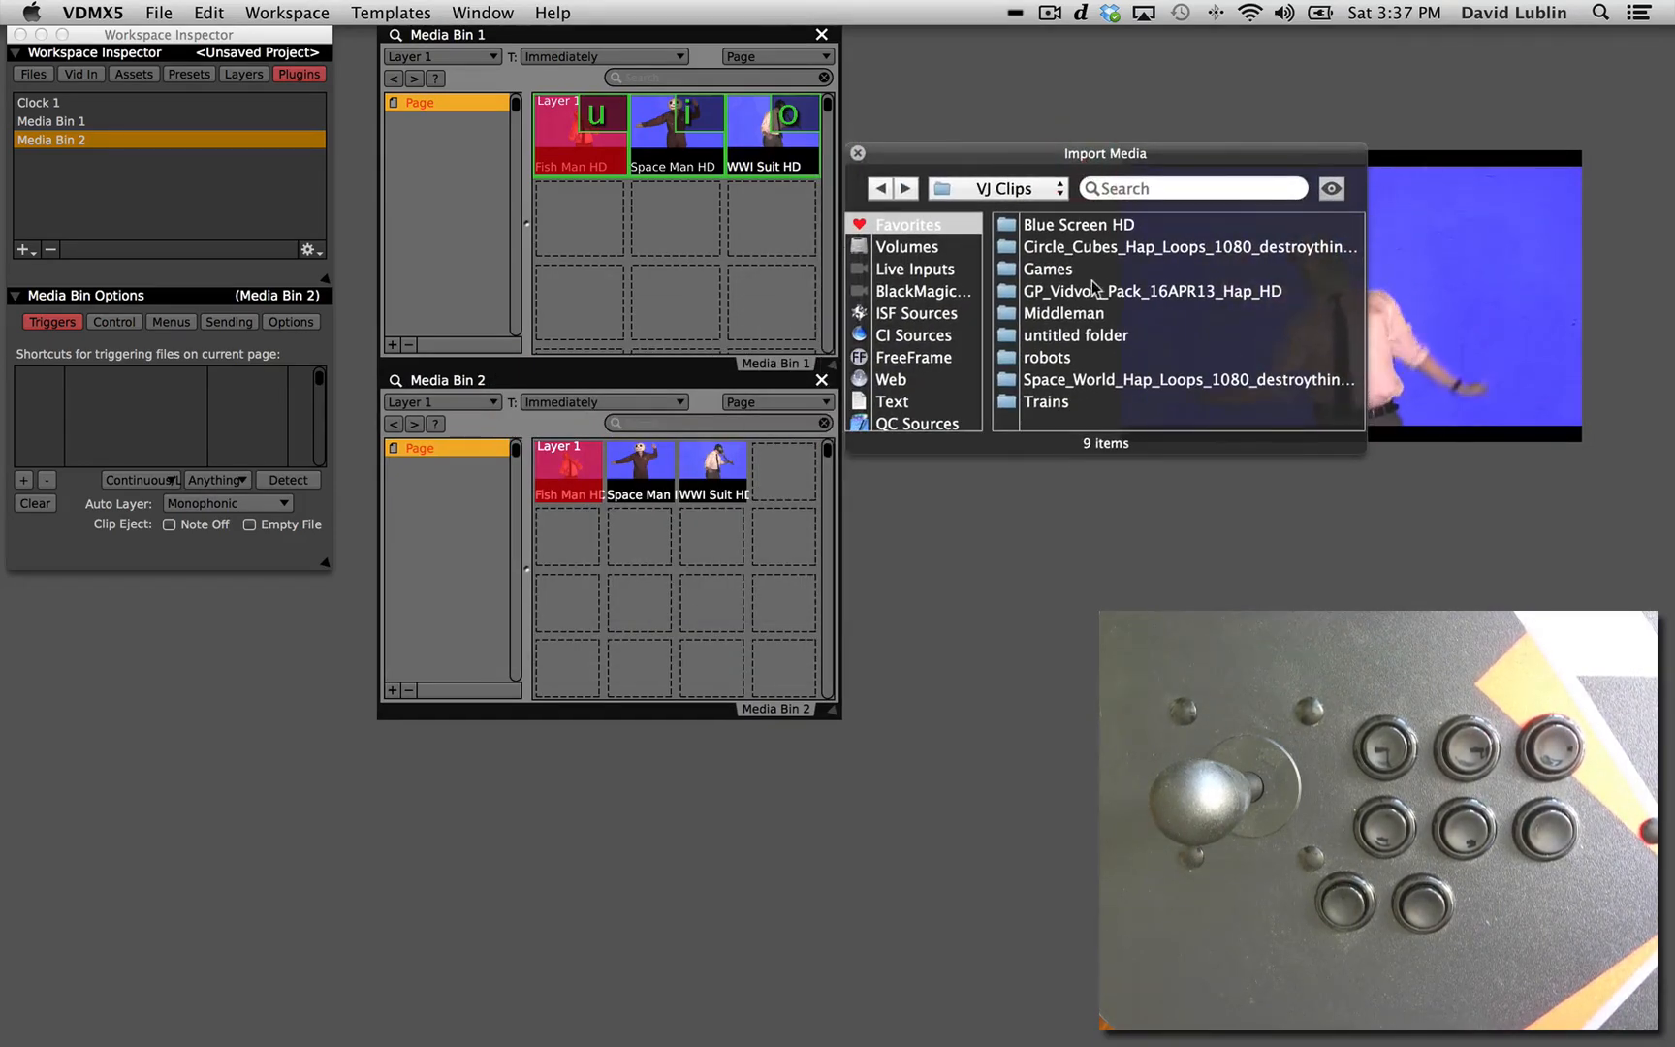
drag(456, 477, 453, 476)
key(super+3)
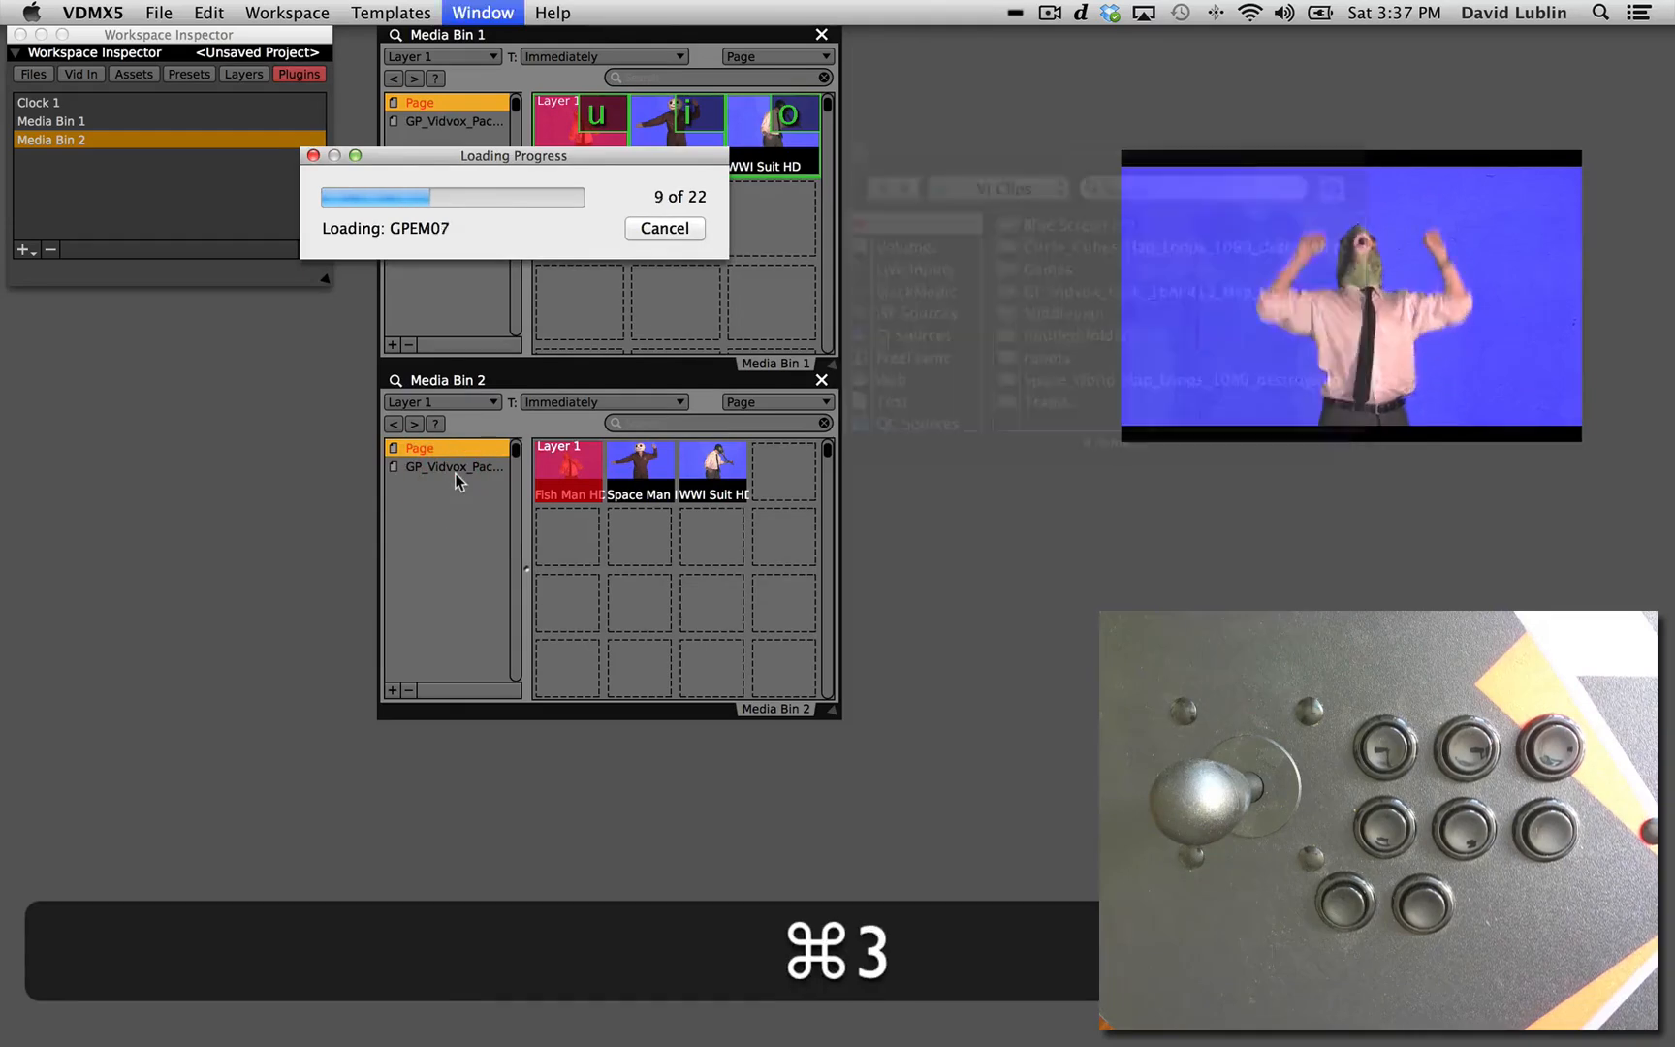
click(448, 468)
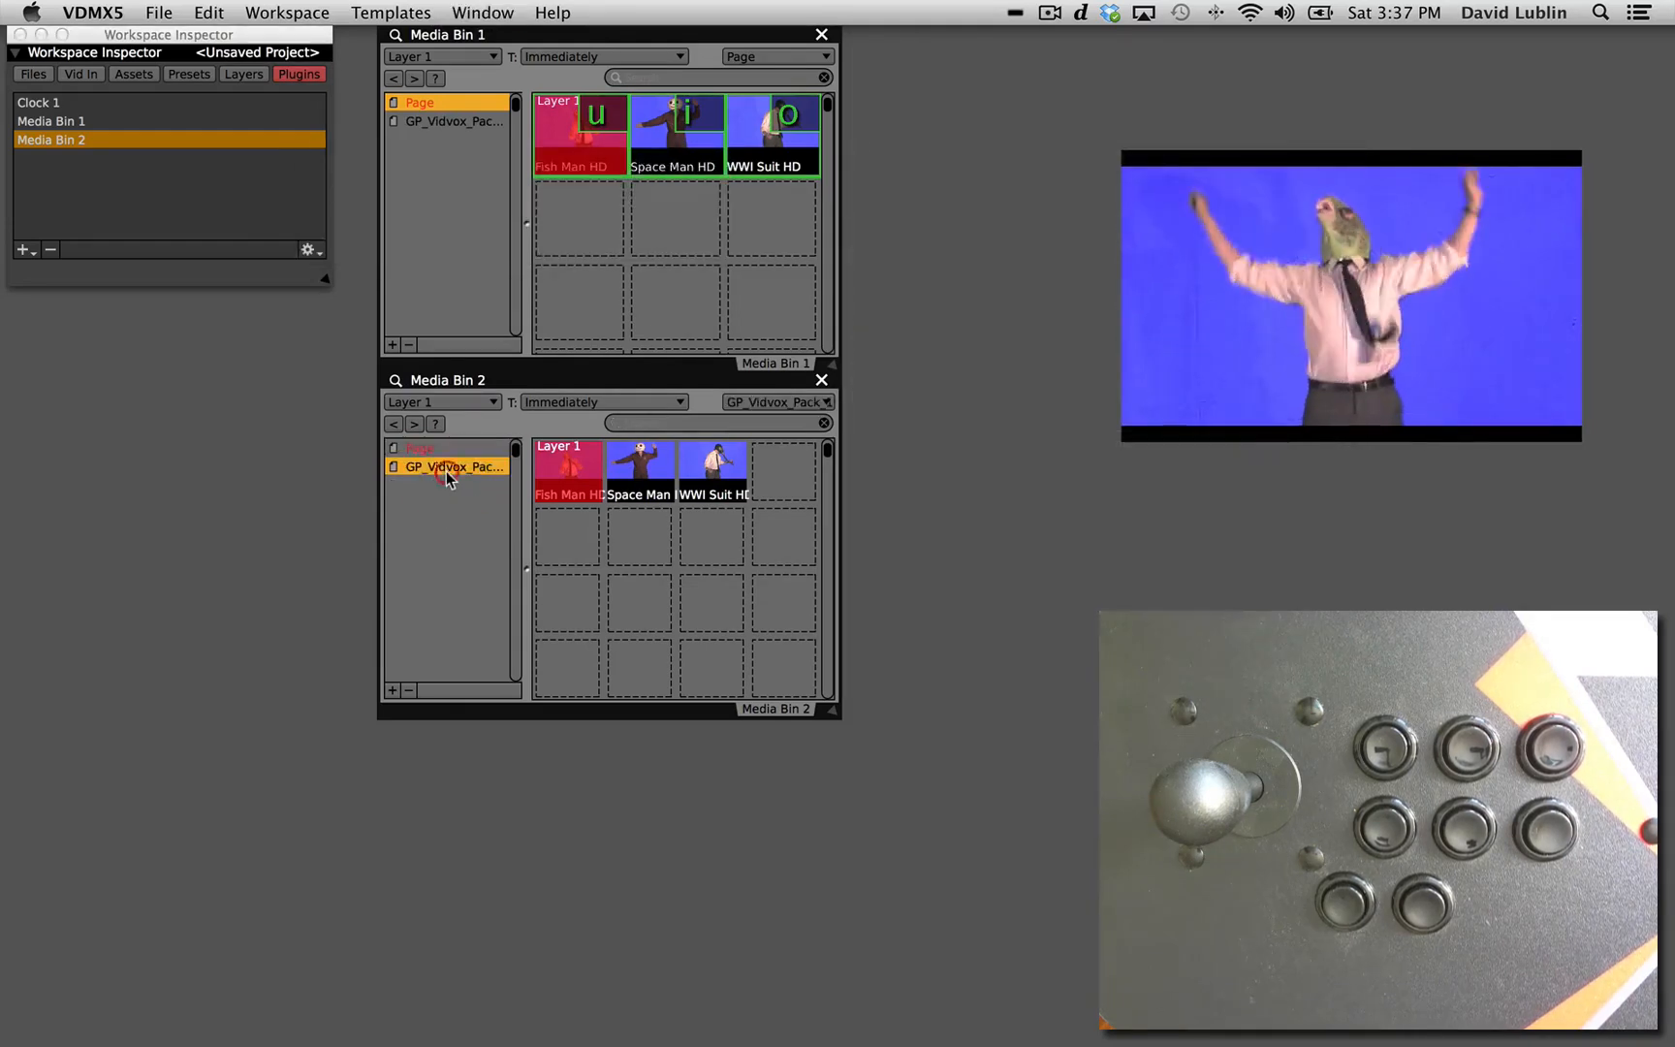
Detect p, z and x as the trigger shortcuts for GPEM01, GPEM02_alpha and GPEM03 in Media Bin 2.
click(395, 383)
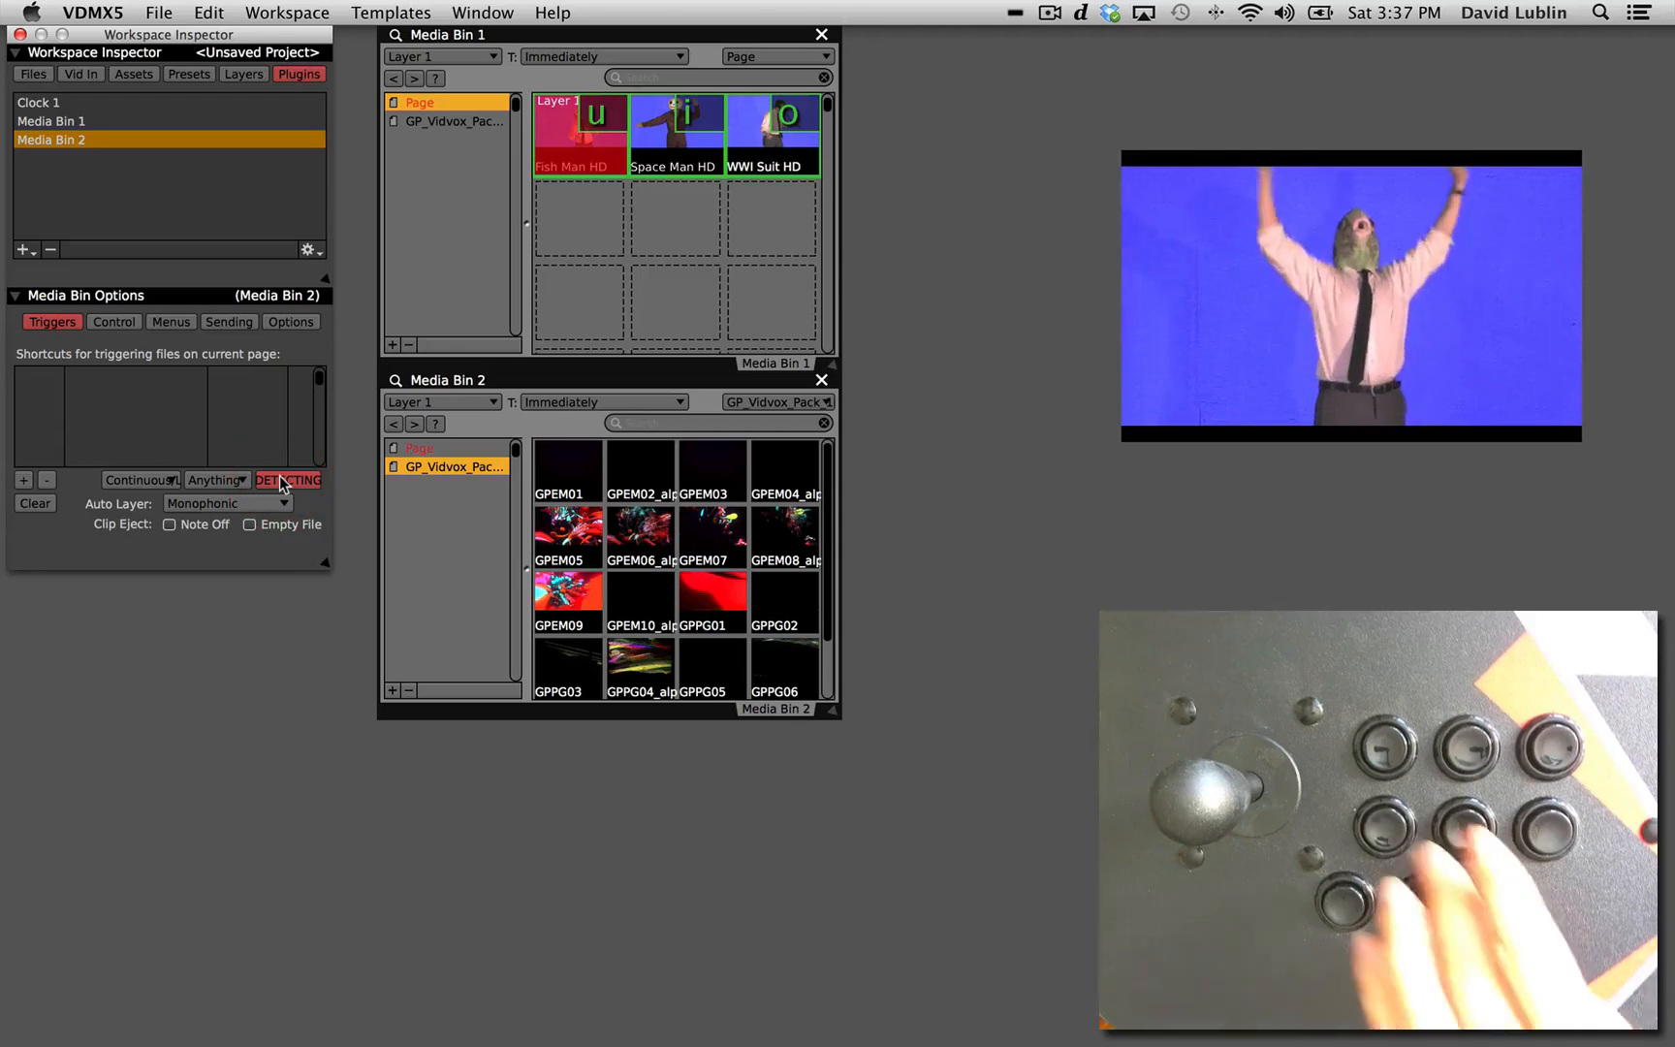
key(p)
key(z)
key(x)
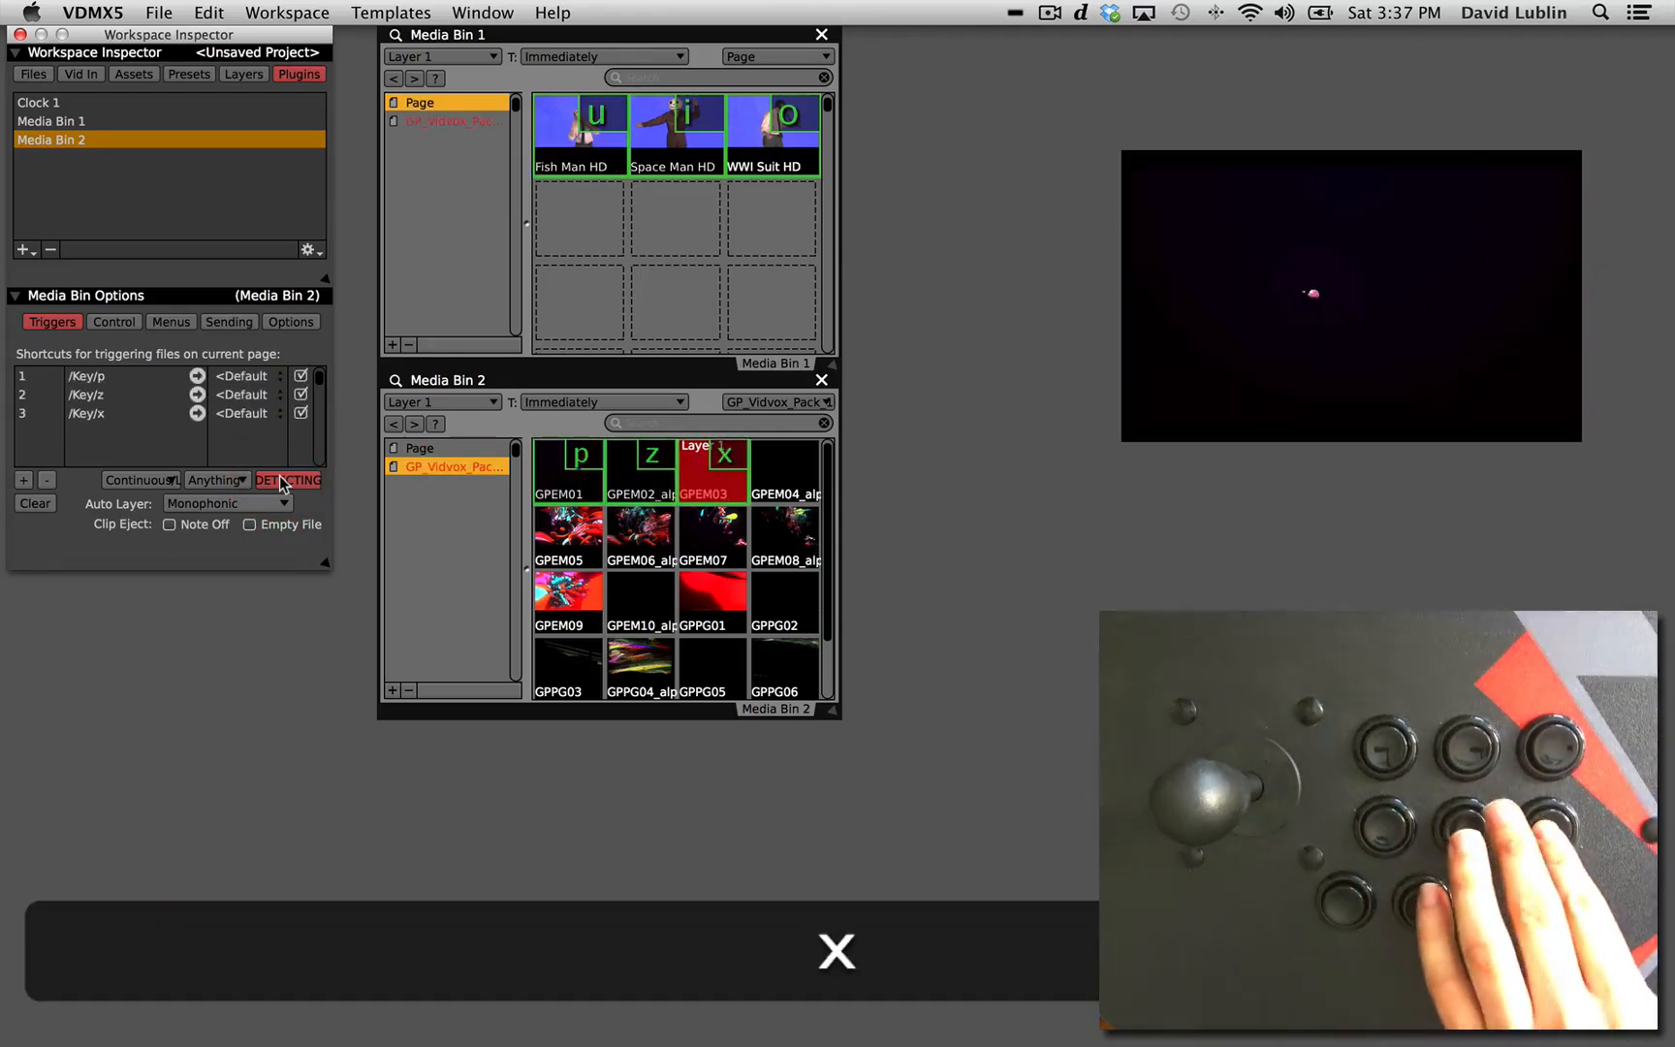
Add a second layer to the canvas and make Layer 2 the target of Media Bin 2.
click(235, 76)
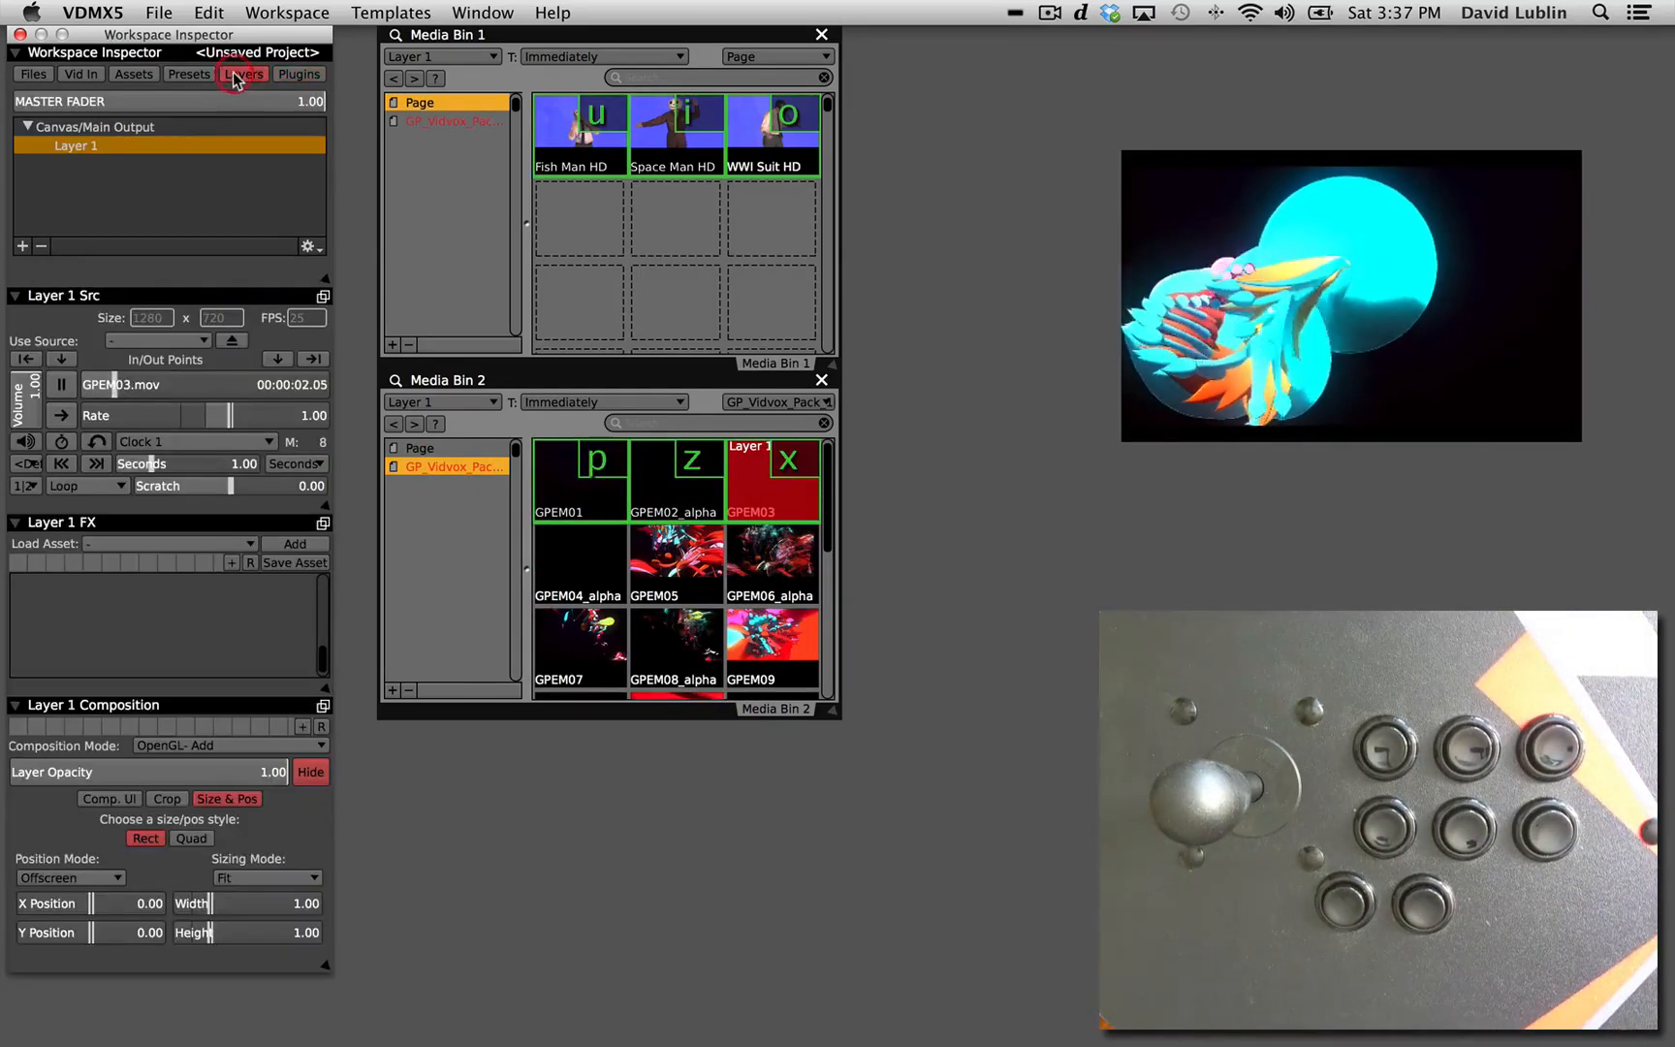
click(446, 402)
click(470, 435)
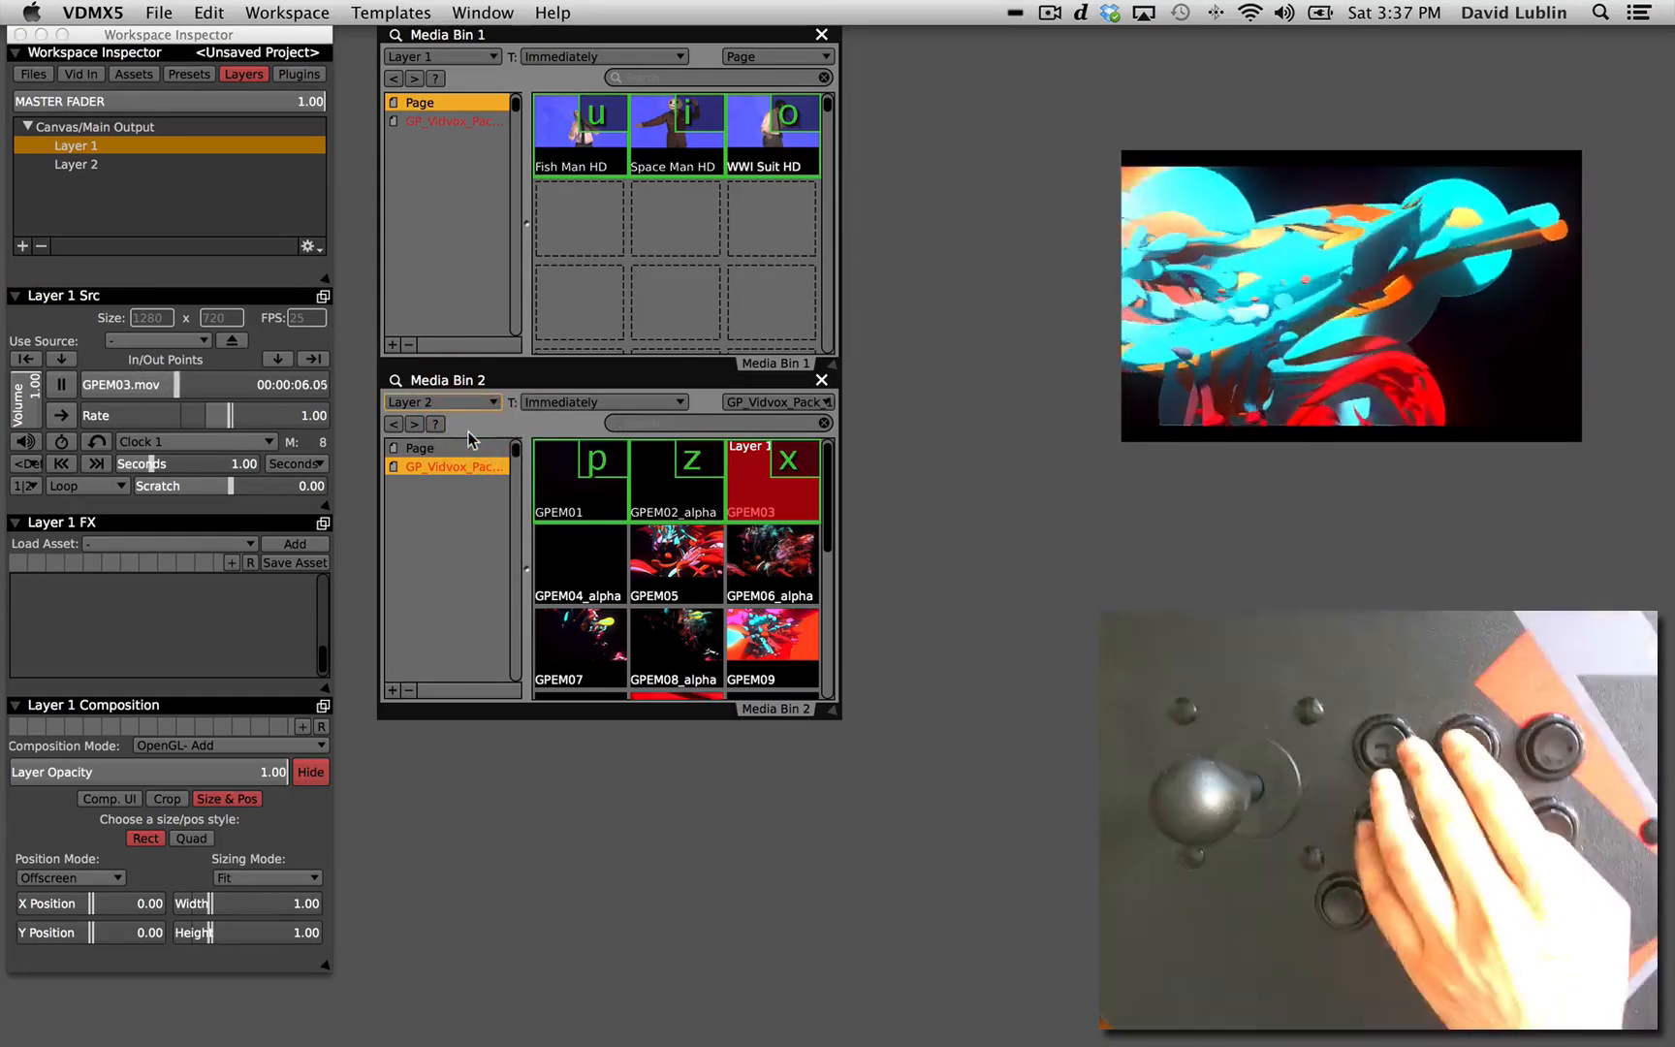
Trigger the clips of both bins with their shortcuts, ending with WWI Suit HD on Layer 1 and GPEM03 on Layer 2.
key(u)
key(i)
key(o)
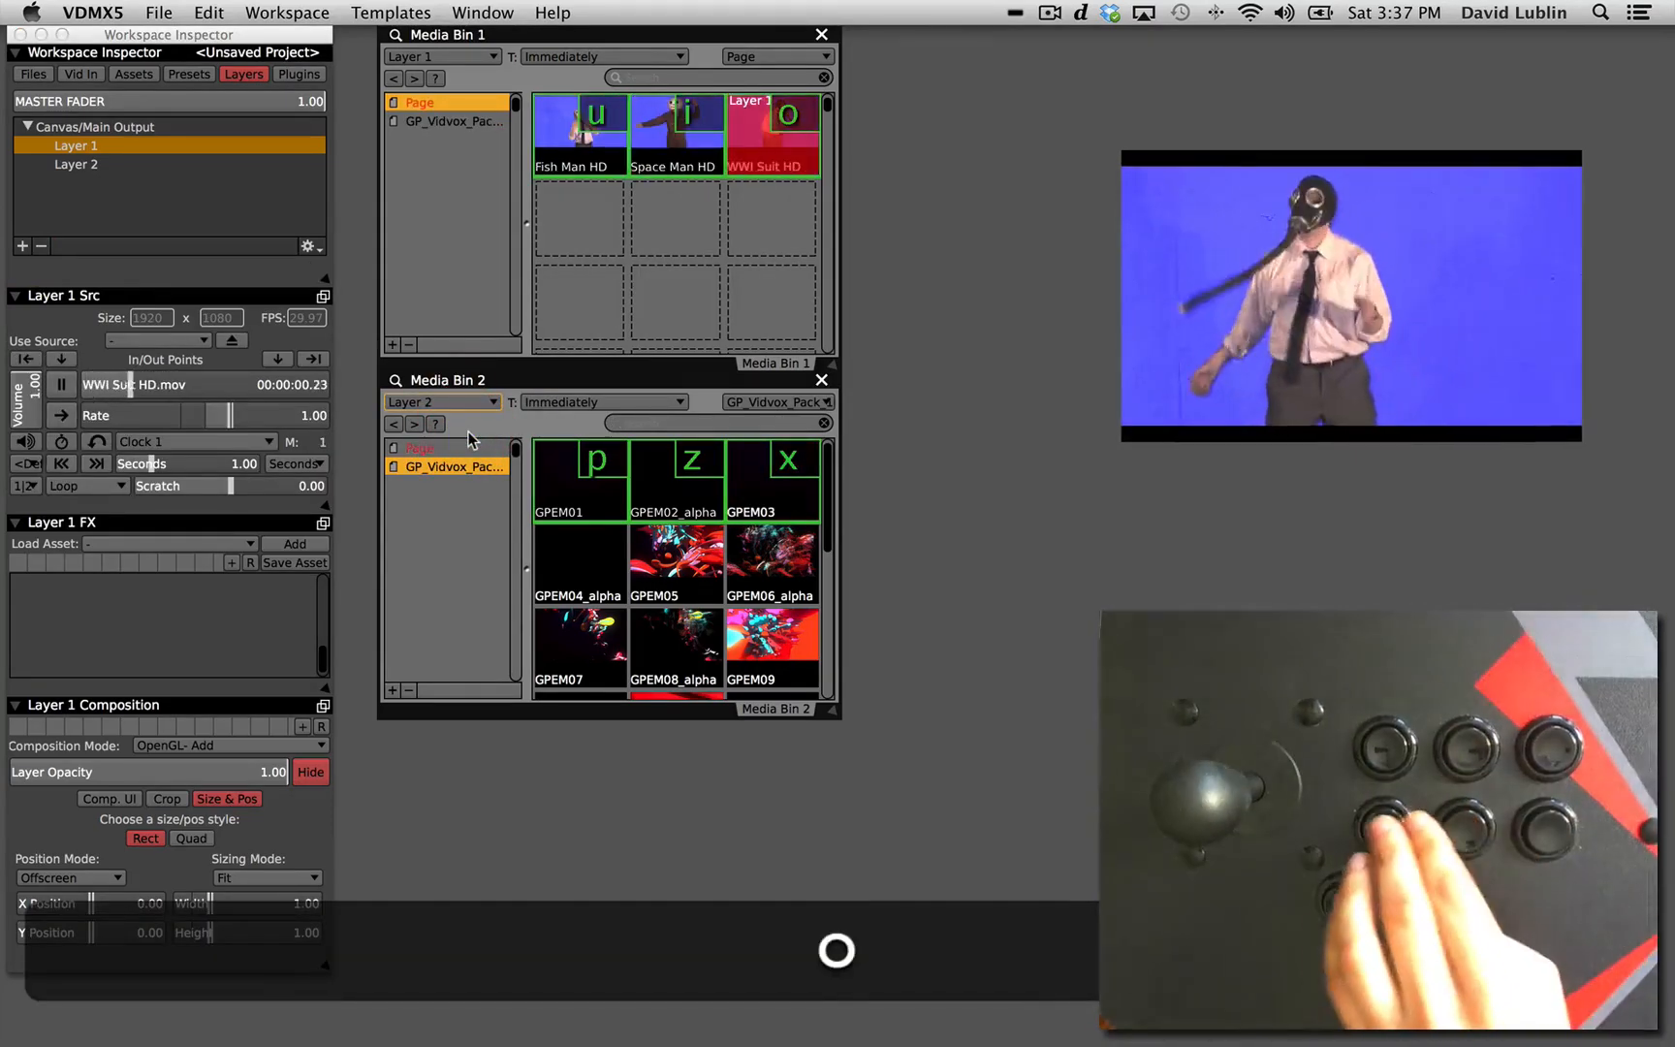
key(p)
key(z)
key(x)
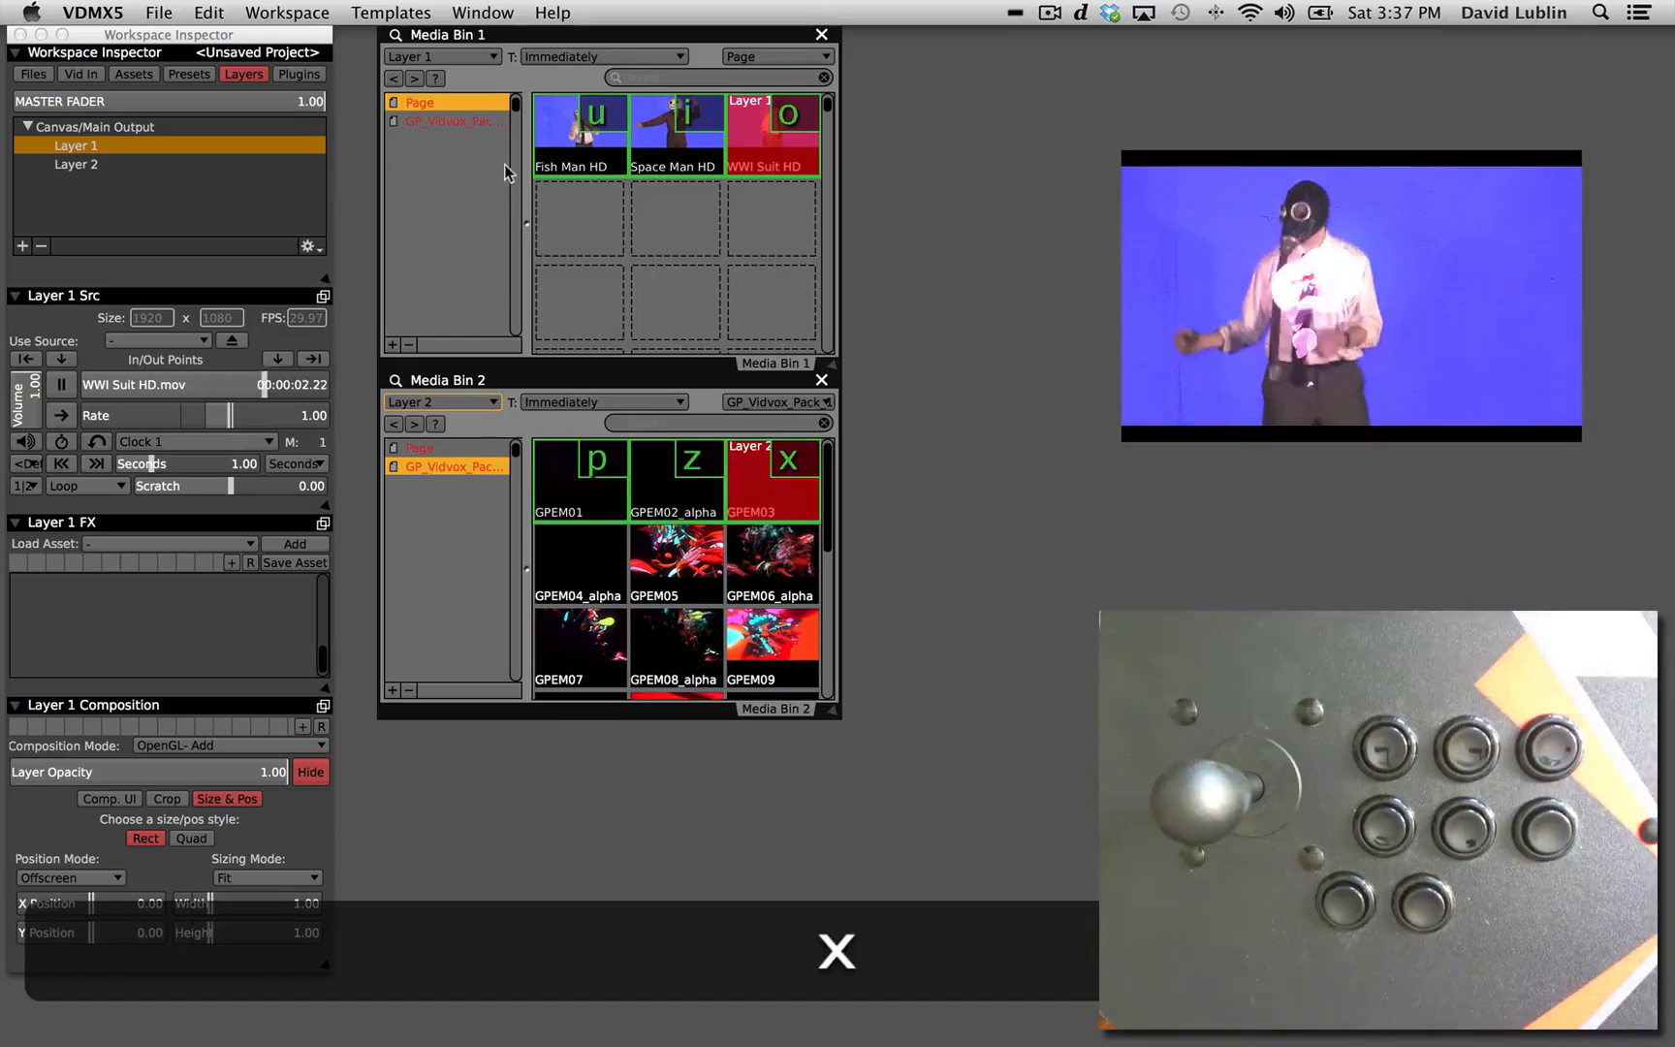
Add the Chroma Mask.fs masking effect to Layer 1.
click(167, 544)
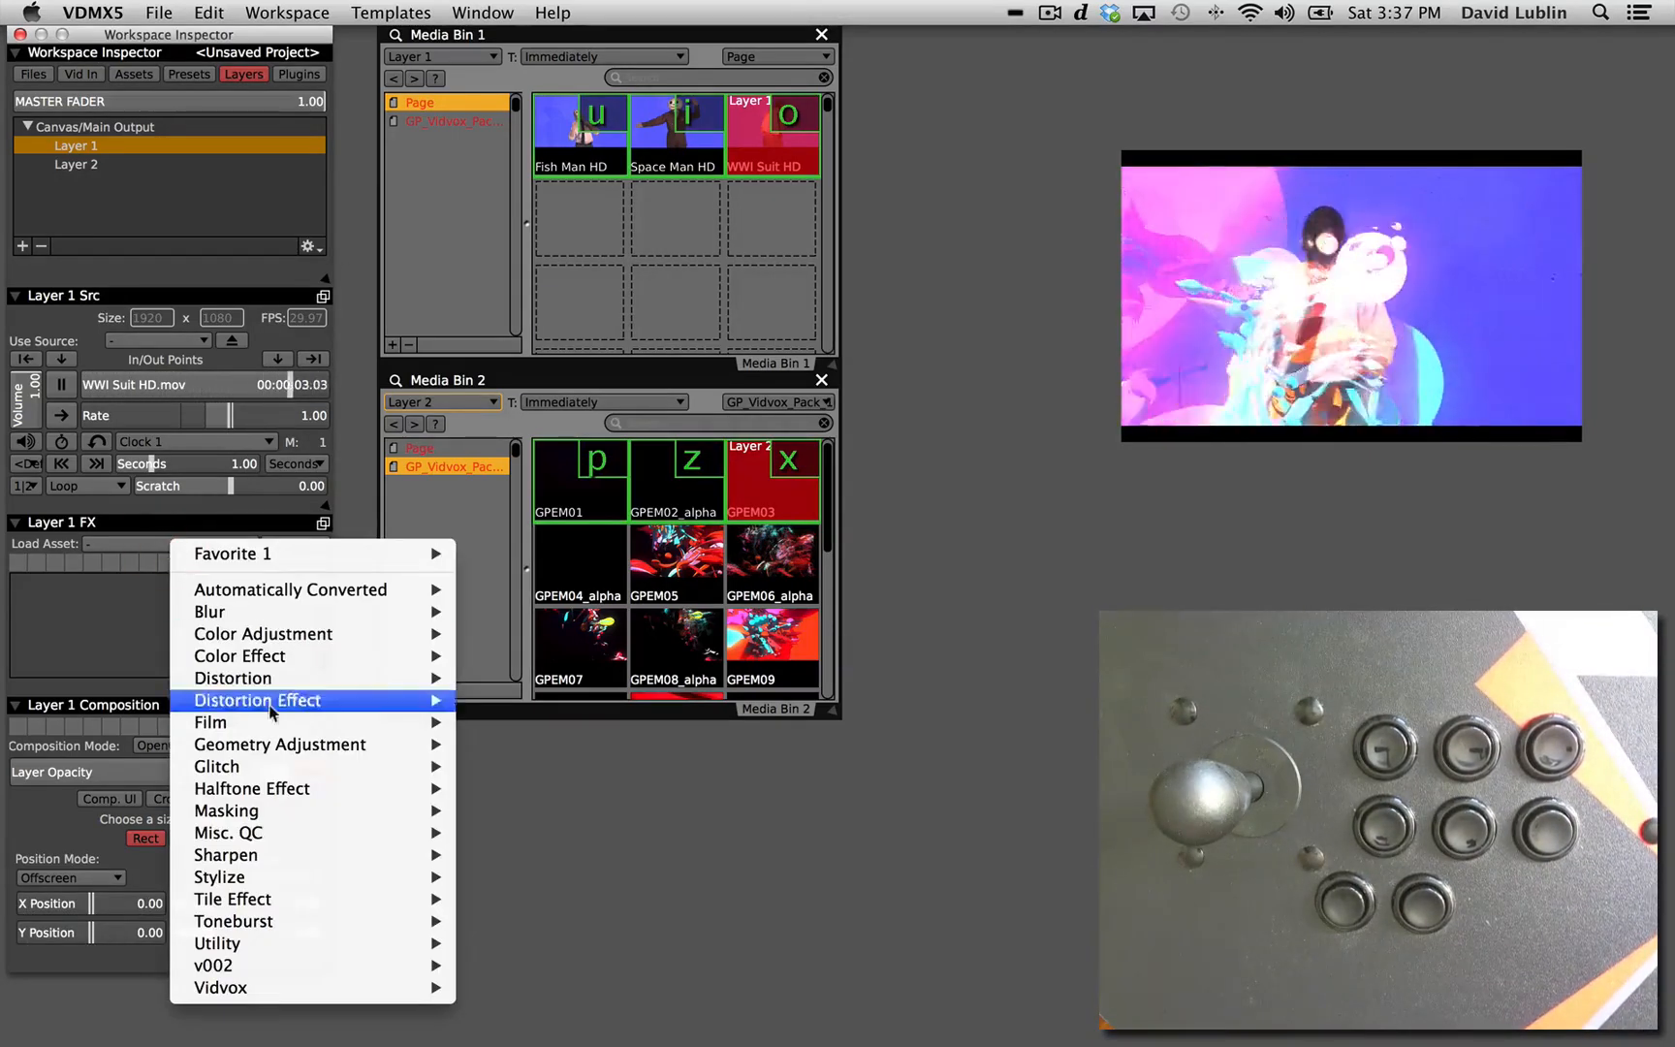
mouse_move(248, 811)
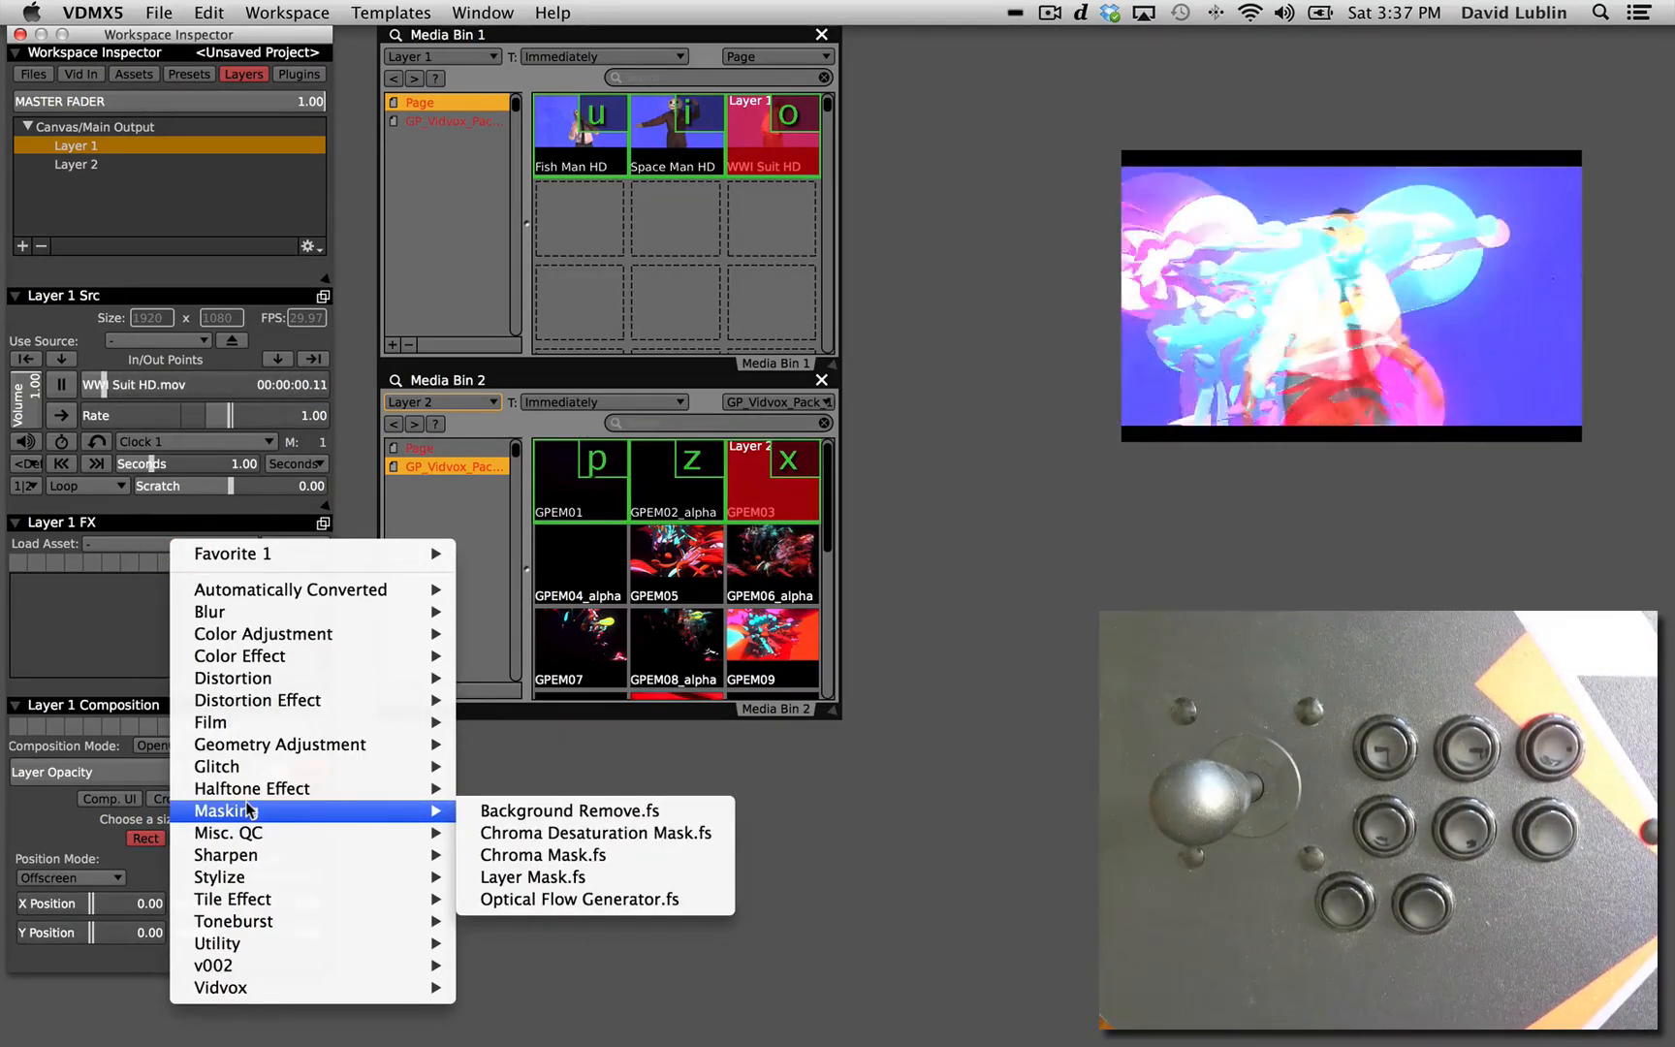
click(496, 854)
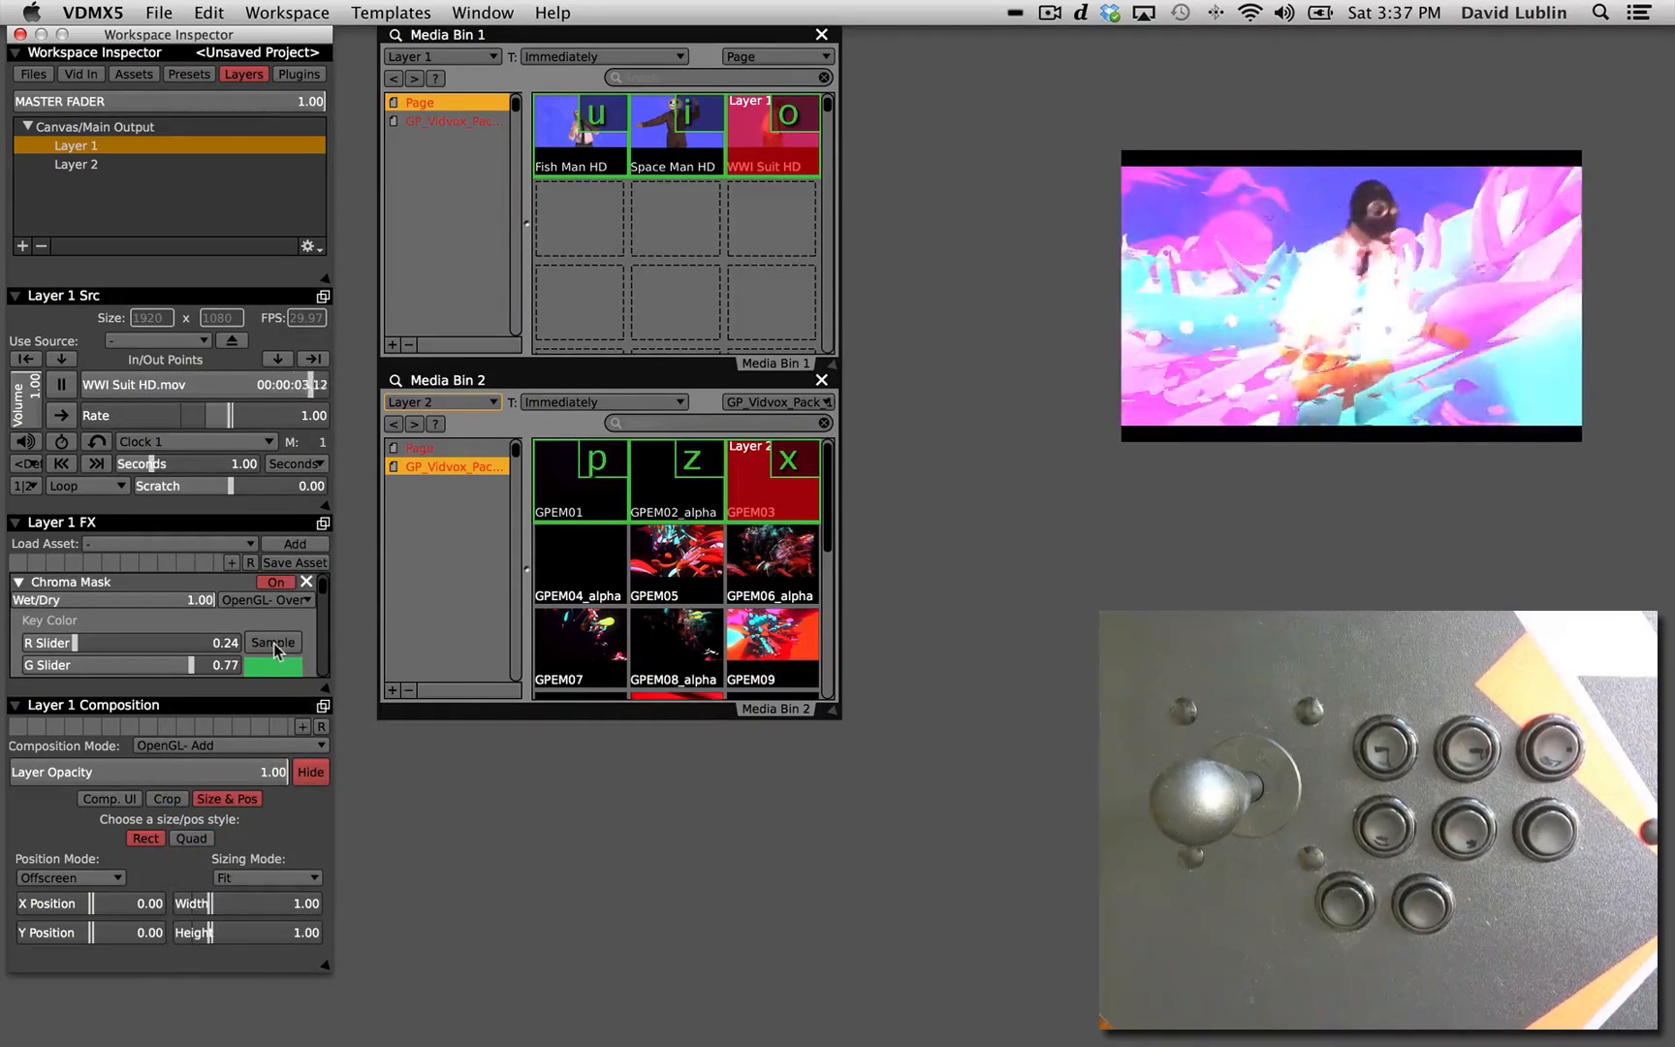
Add a Preview plugin showing Layer 1 (Pre-FX) and move its window beside Media Bin 2.
click(299, 74)
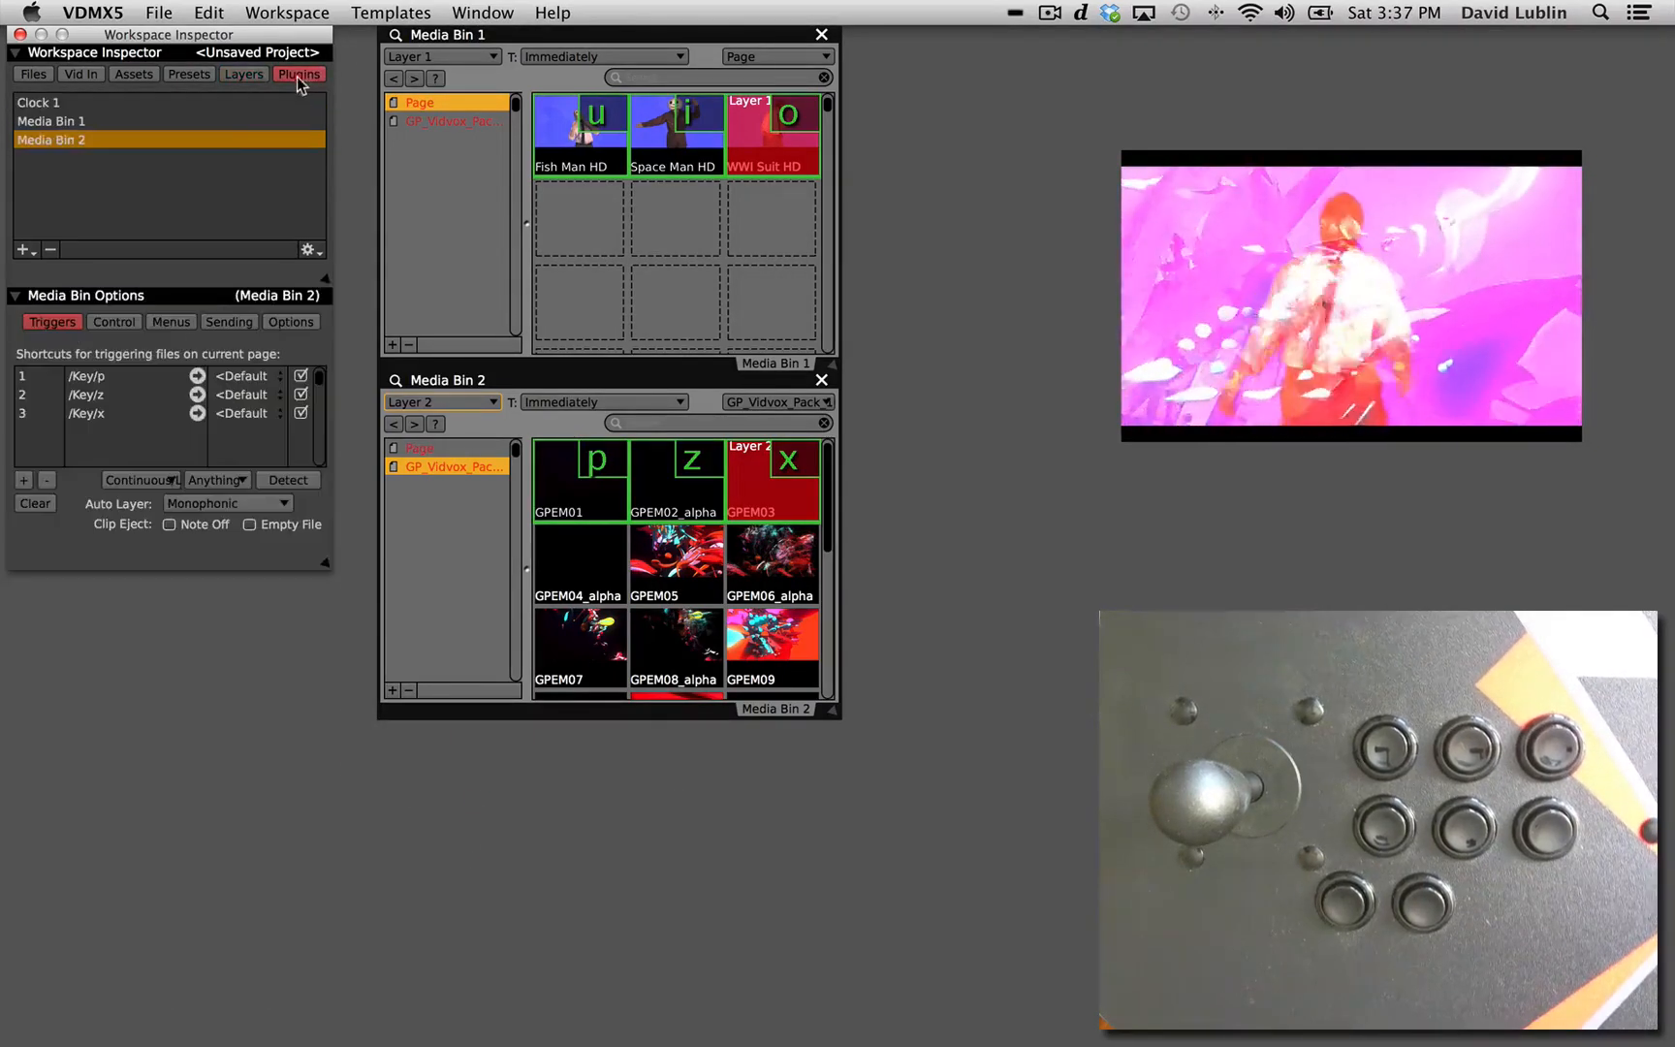
click(23, 249)
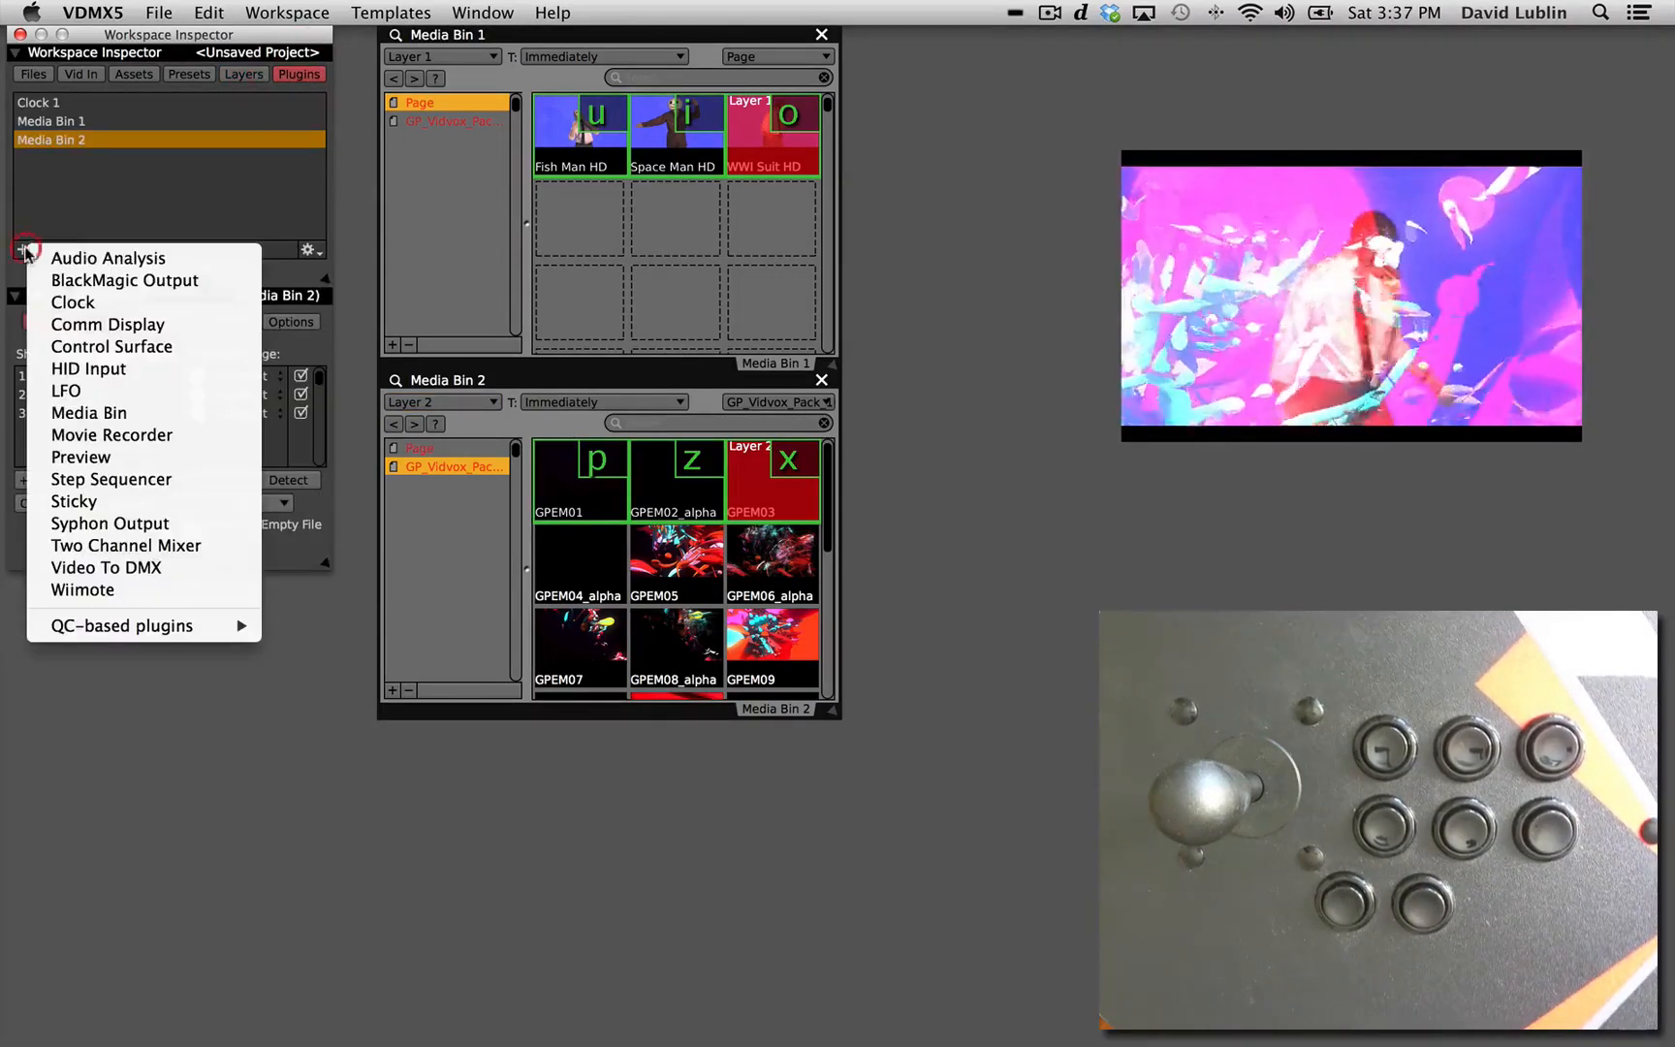
click(81, 458)
click(786, 174)
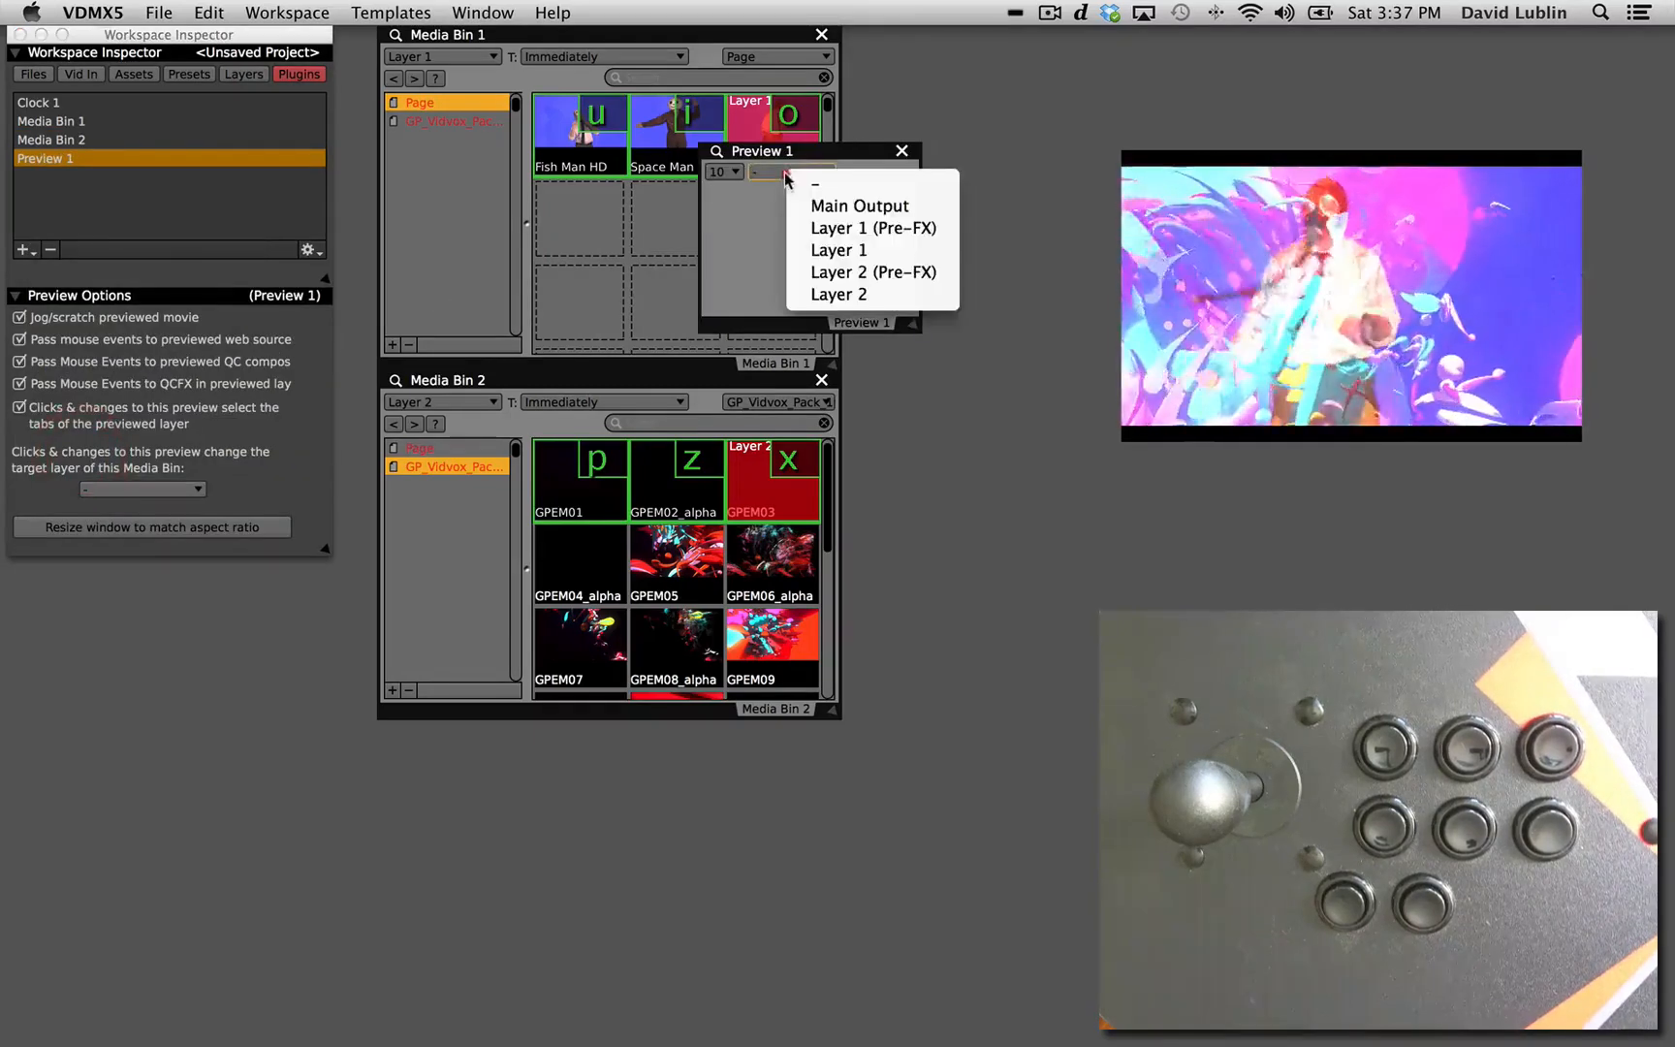
click(814, 228)
drag(776, 160, 938, 501)
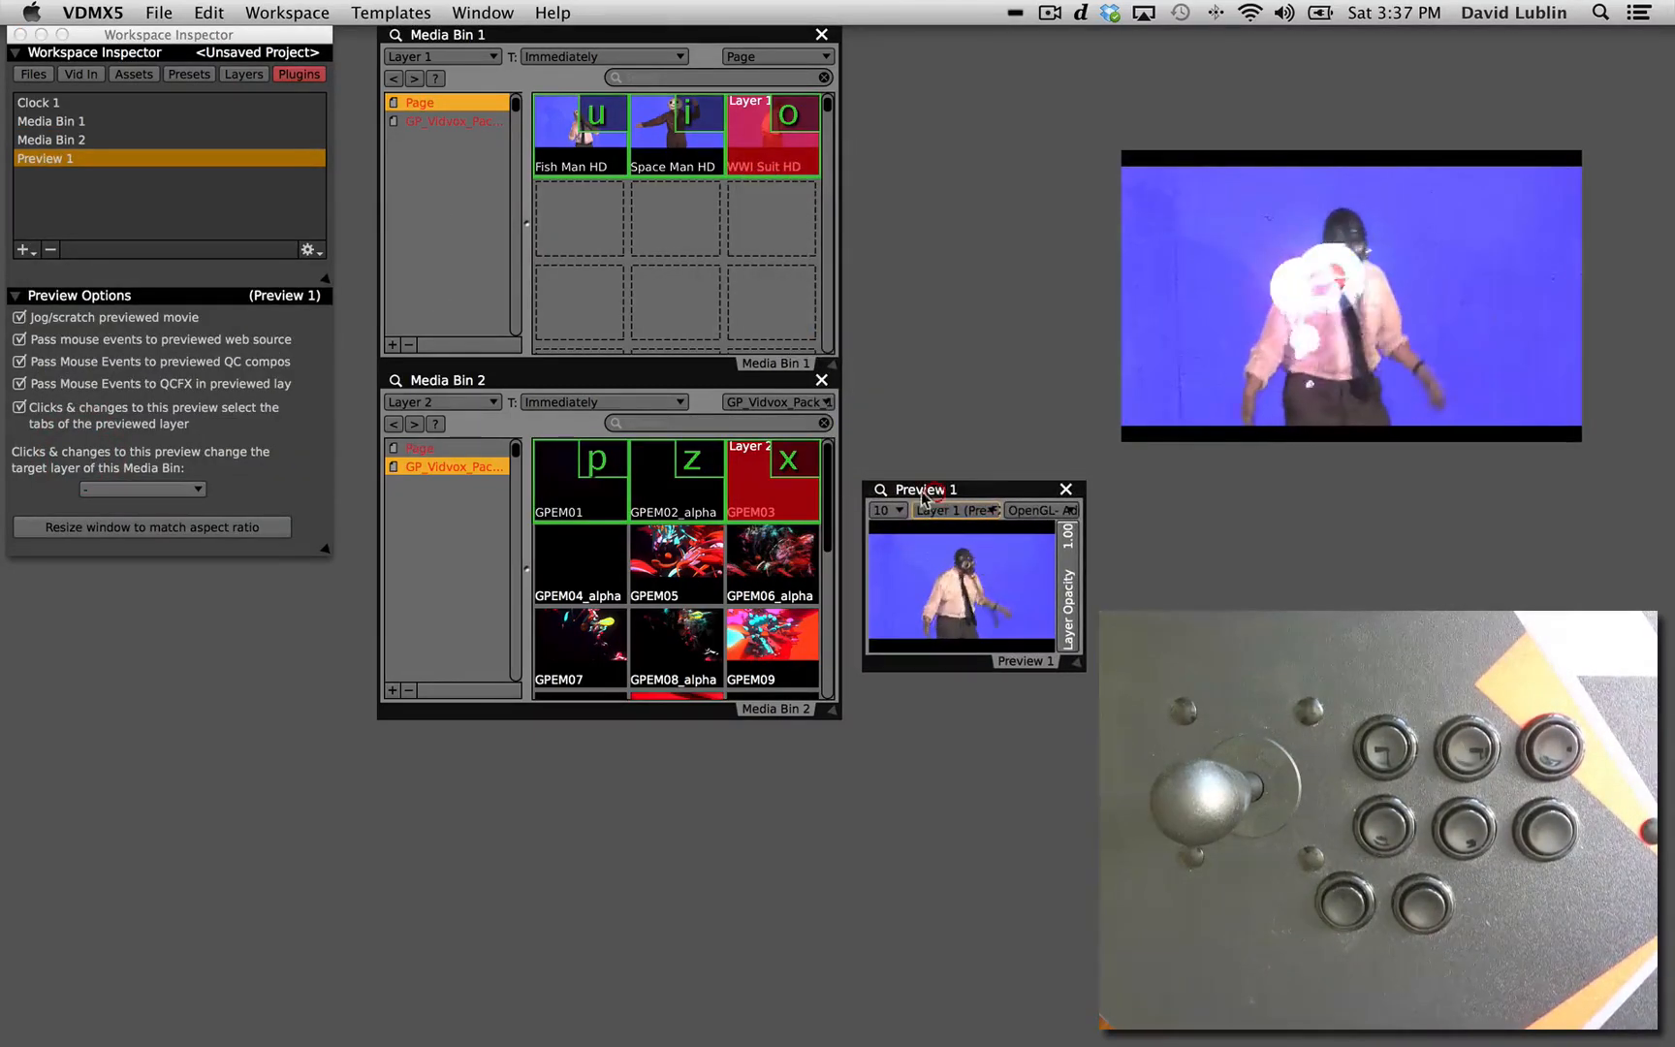
Sample the blue background from the preview as the Chroma Mask key color and enable Hard Cutoff.
click(243, 74)
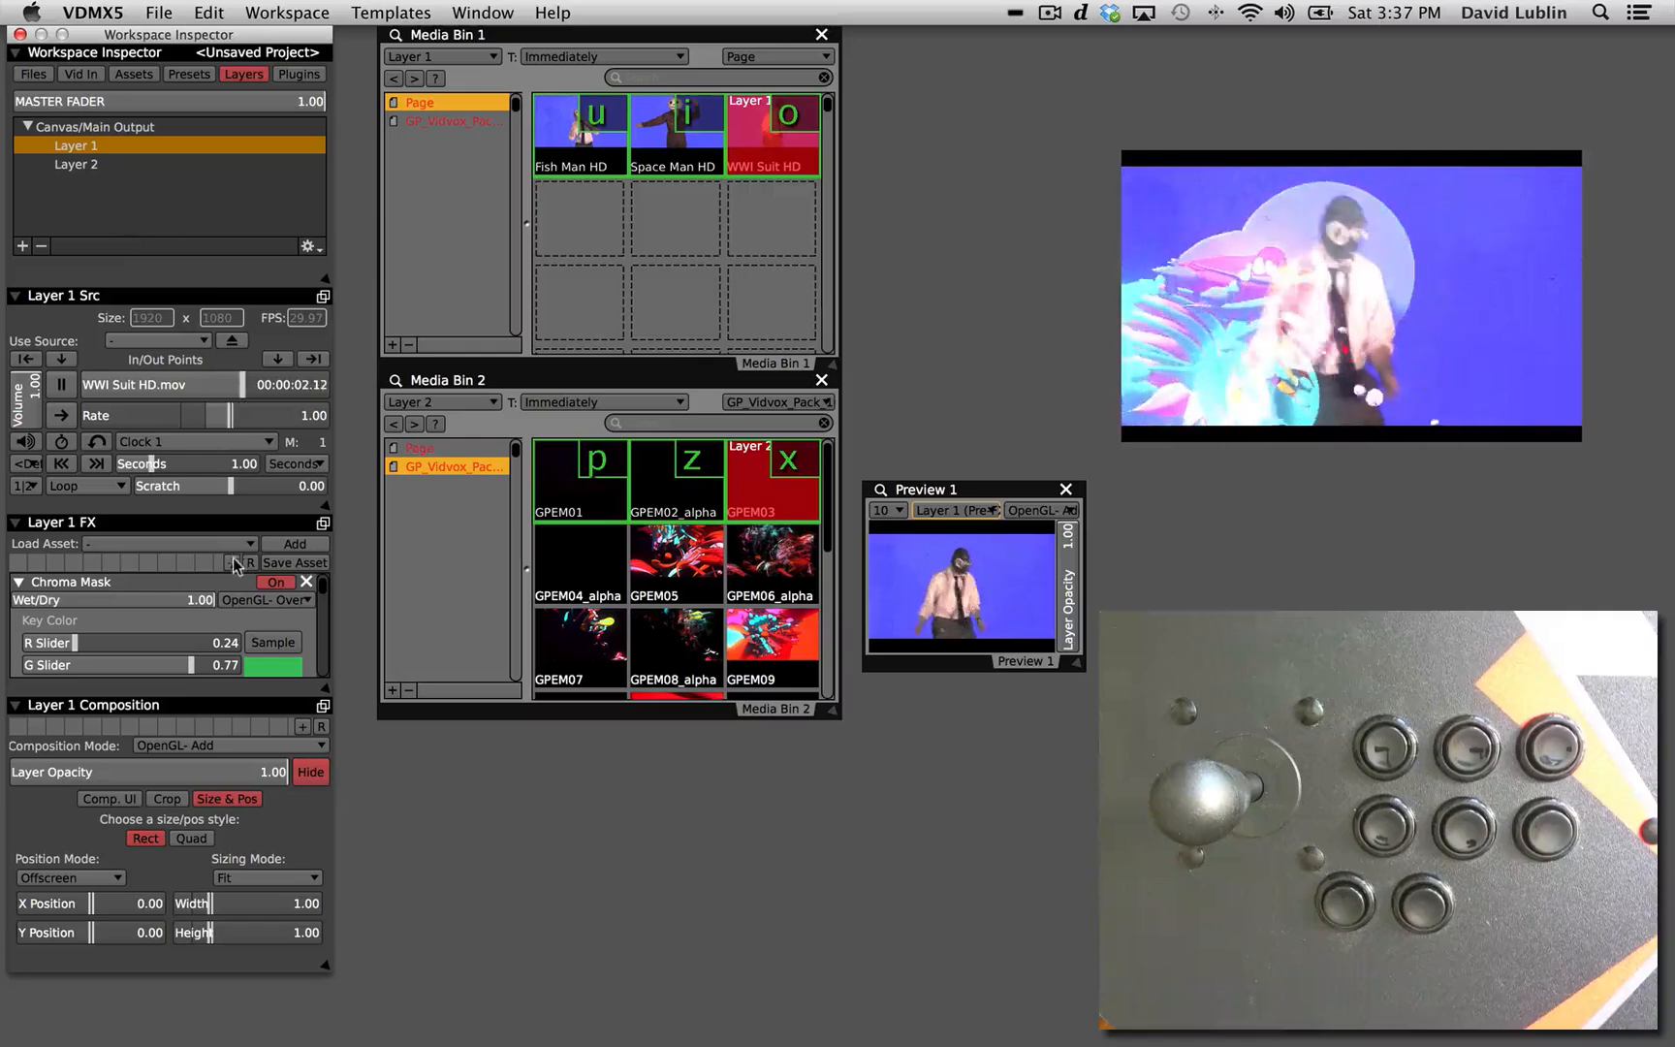
click(950, 541)
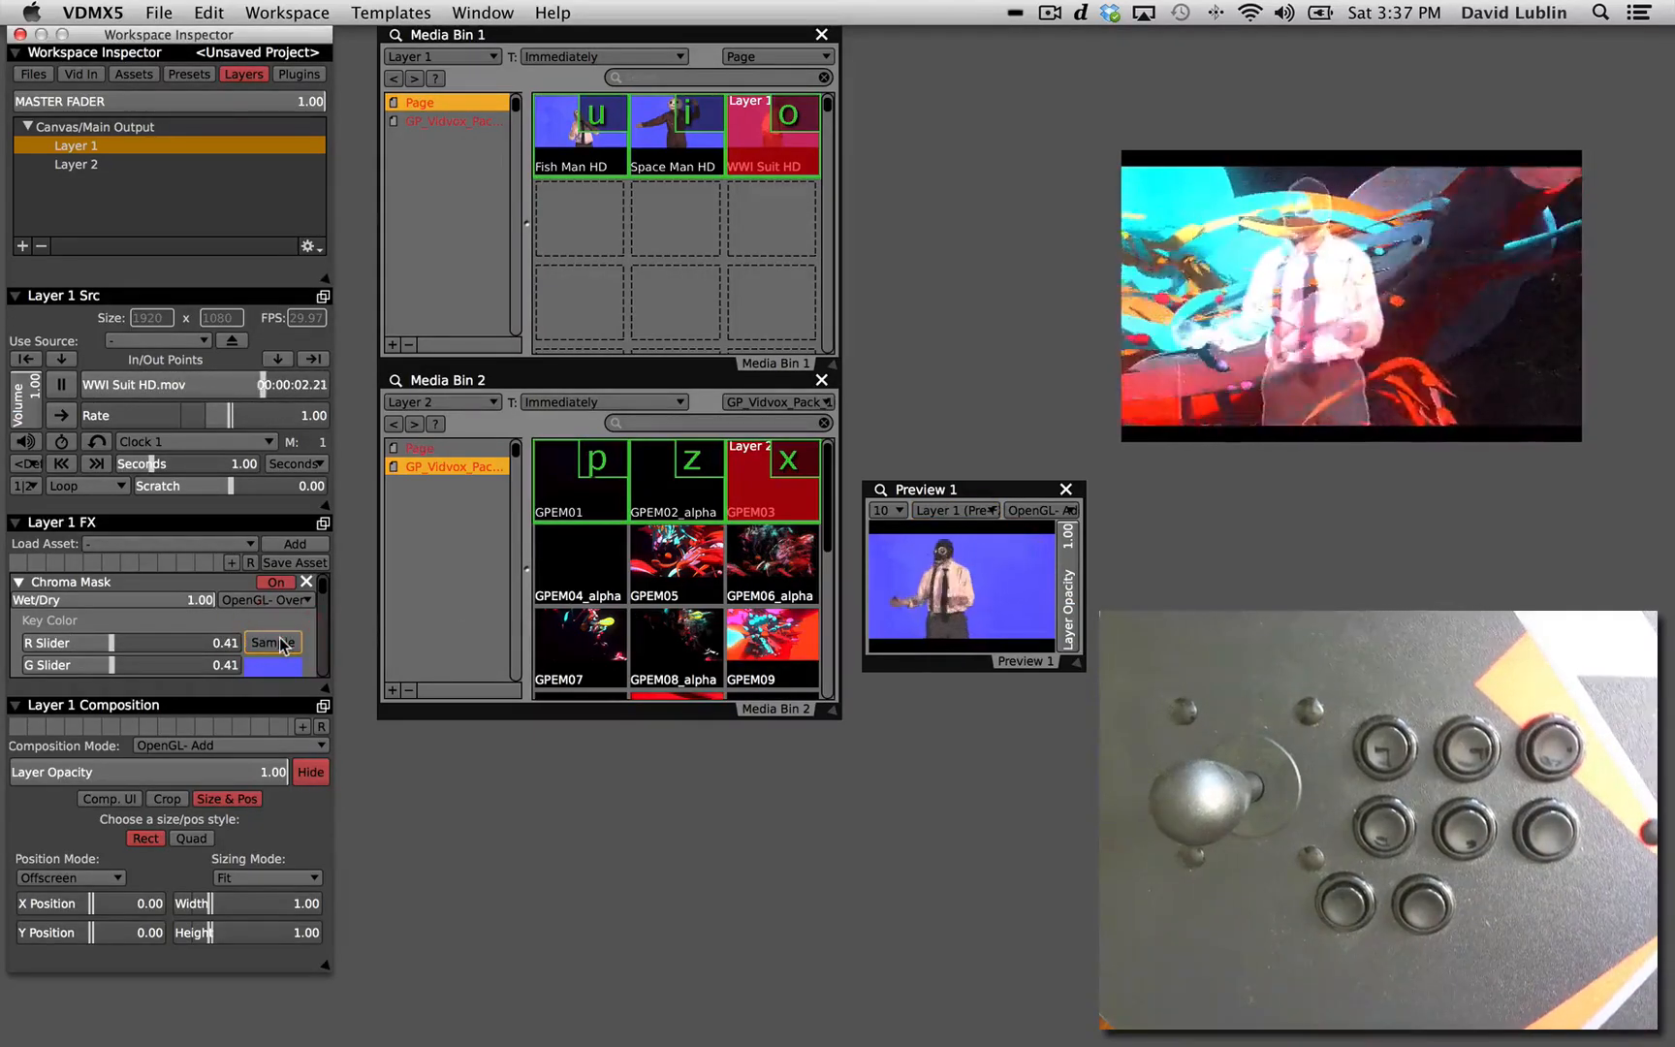
scroll(281, 645, down, 4)
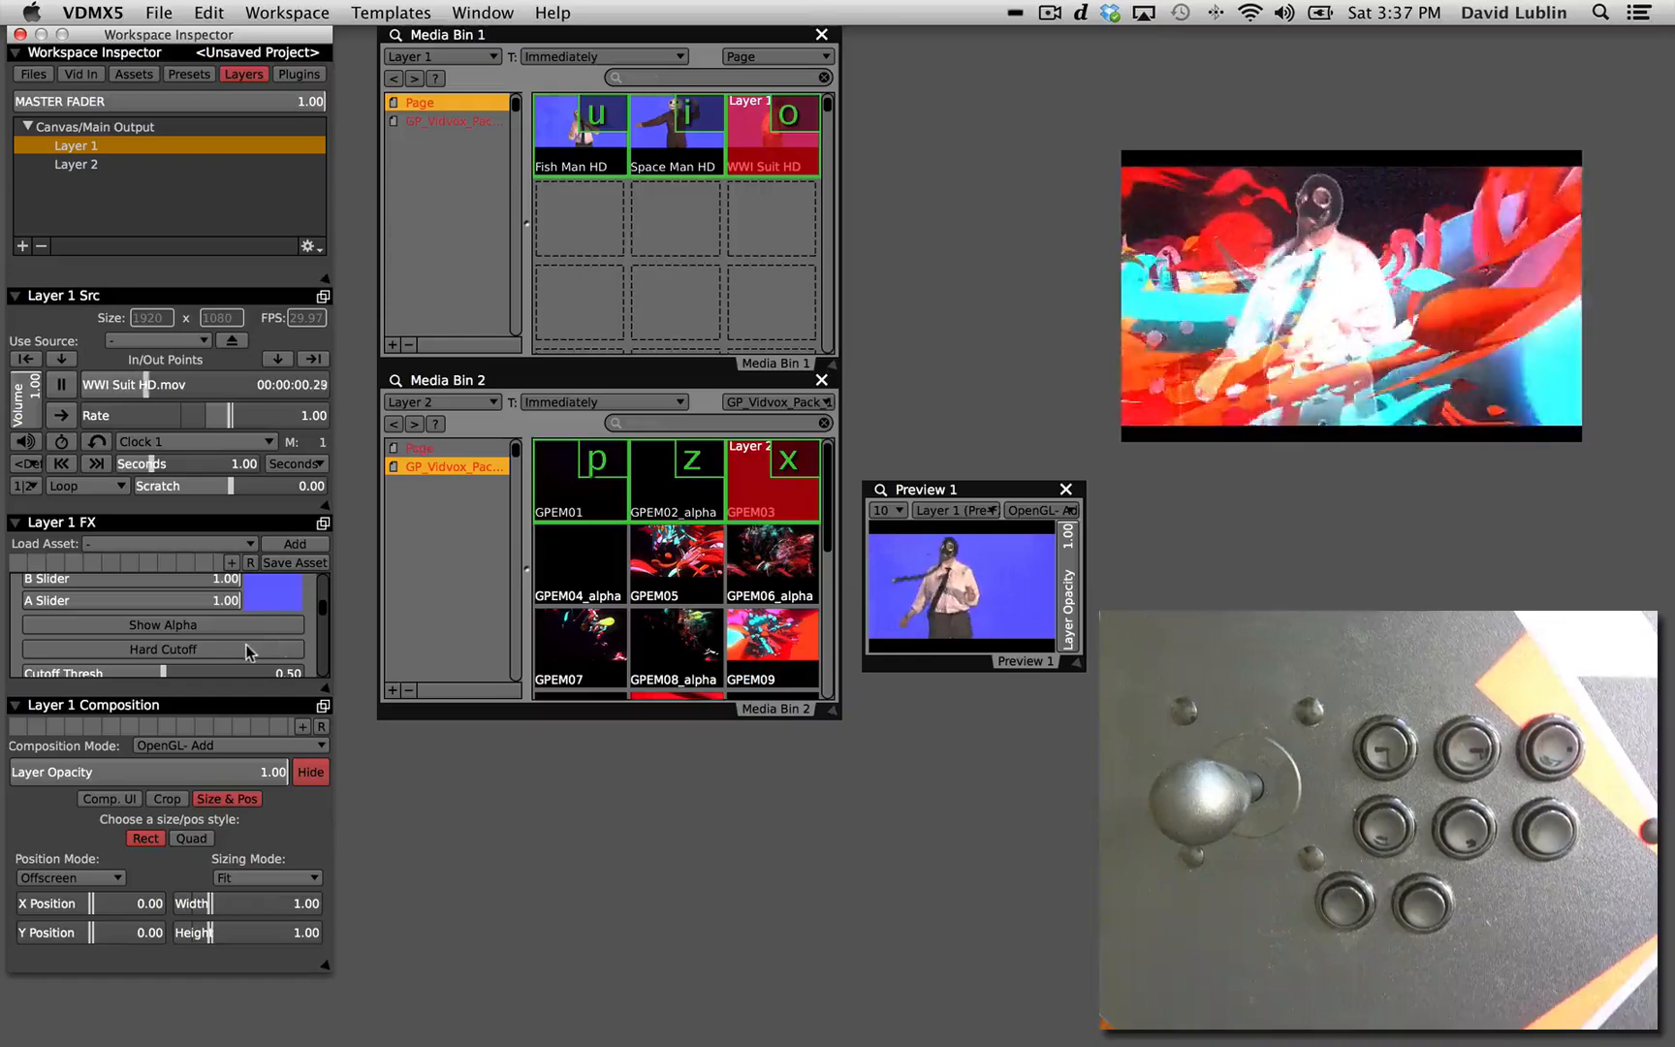
click(244, 646)
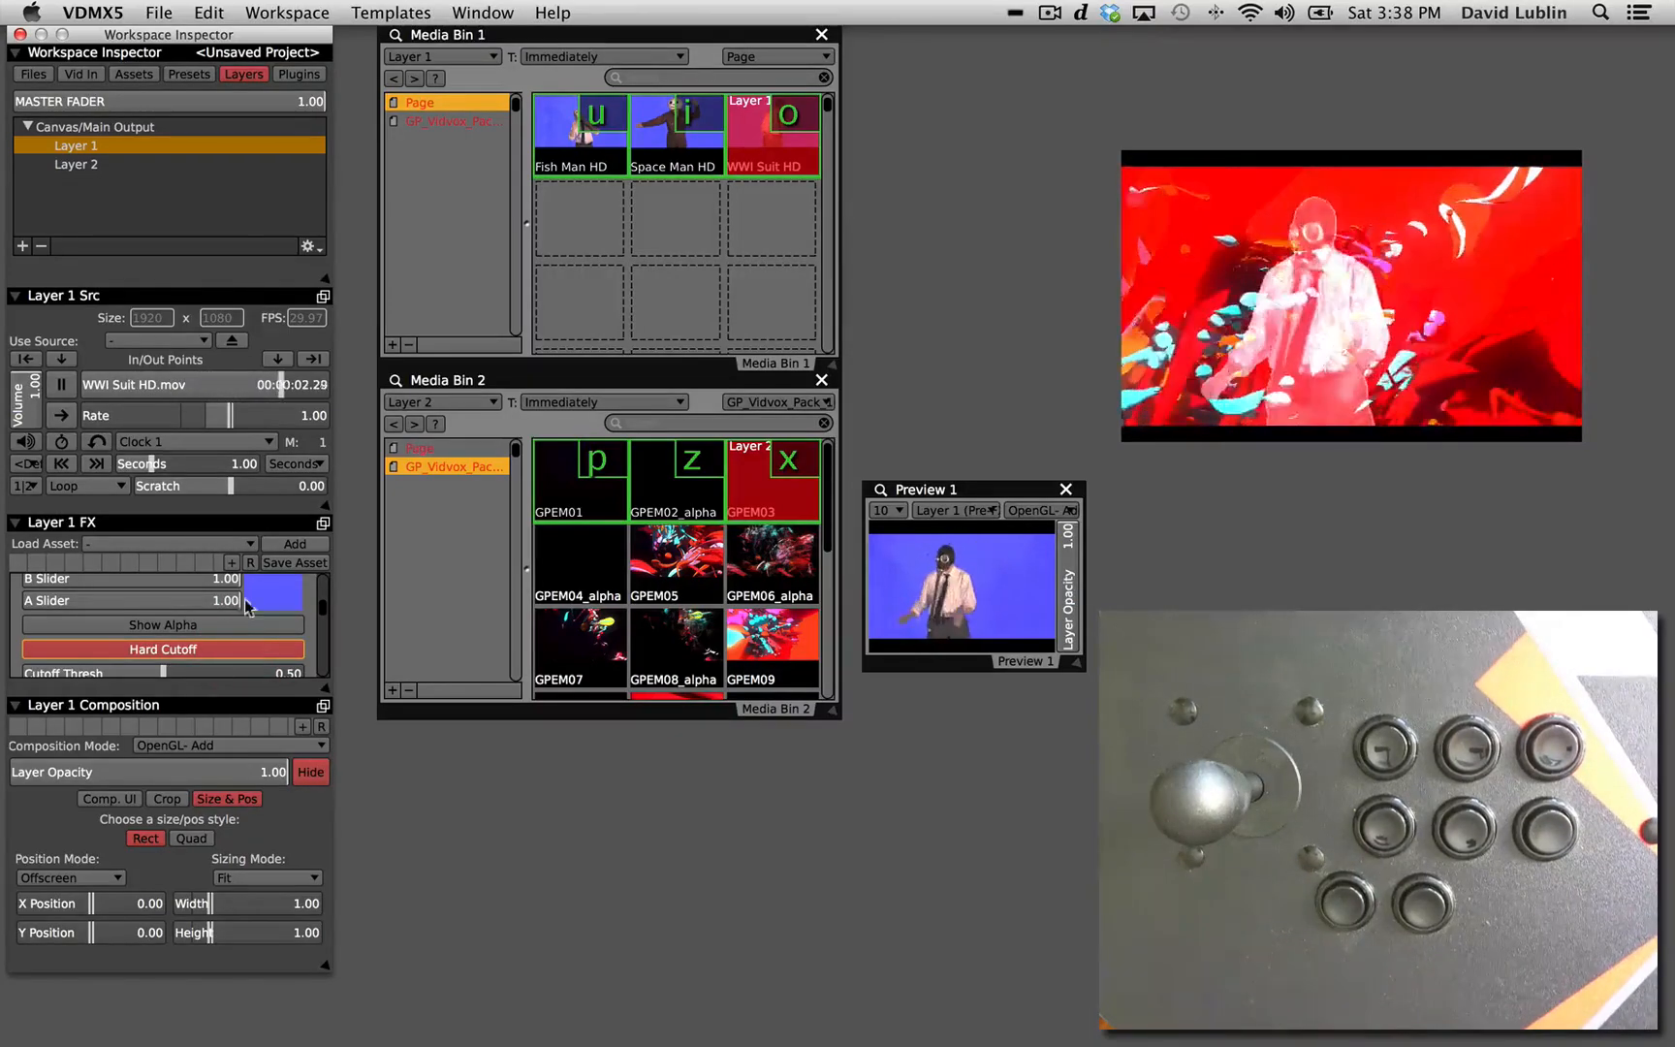
Set Layer 1's composition mode to OpenGL- Over and move the video output window closer to the media bins.
click(184, 747)
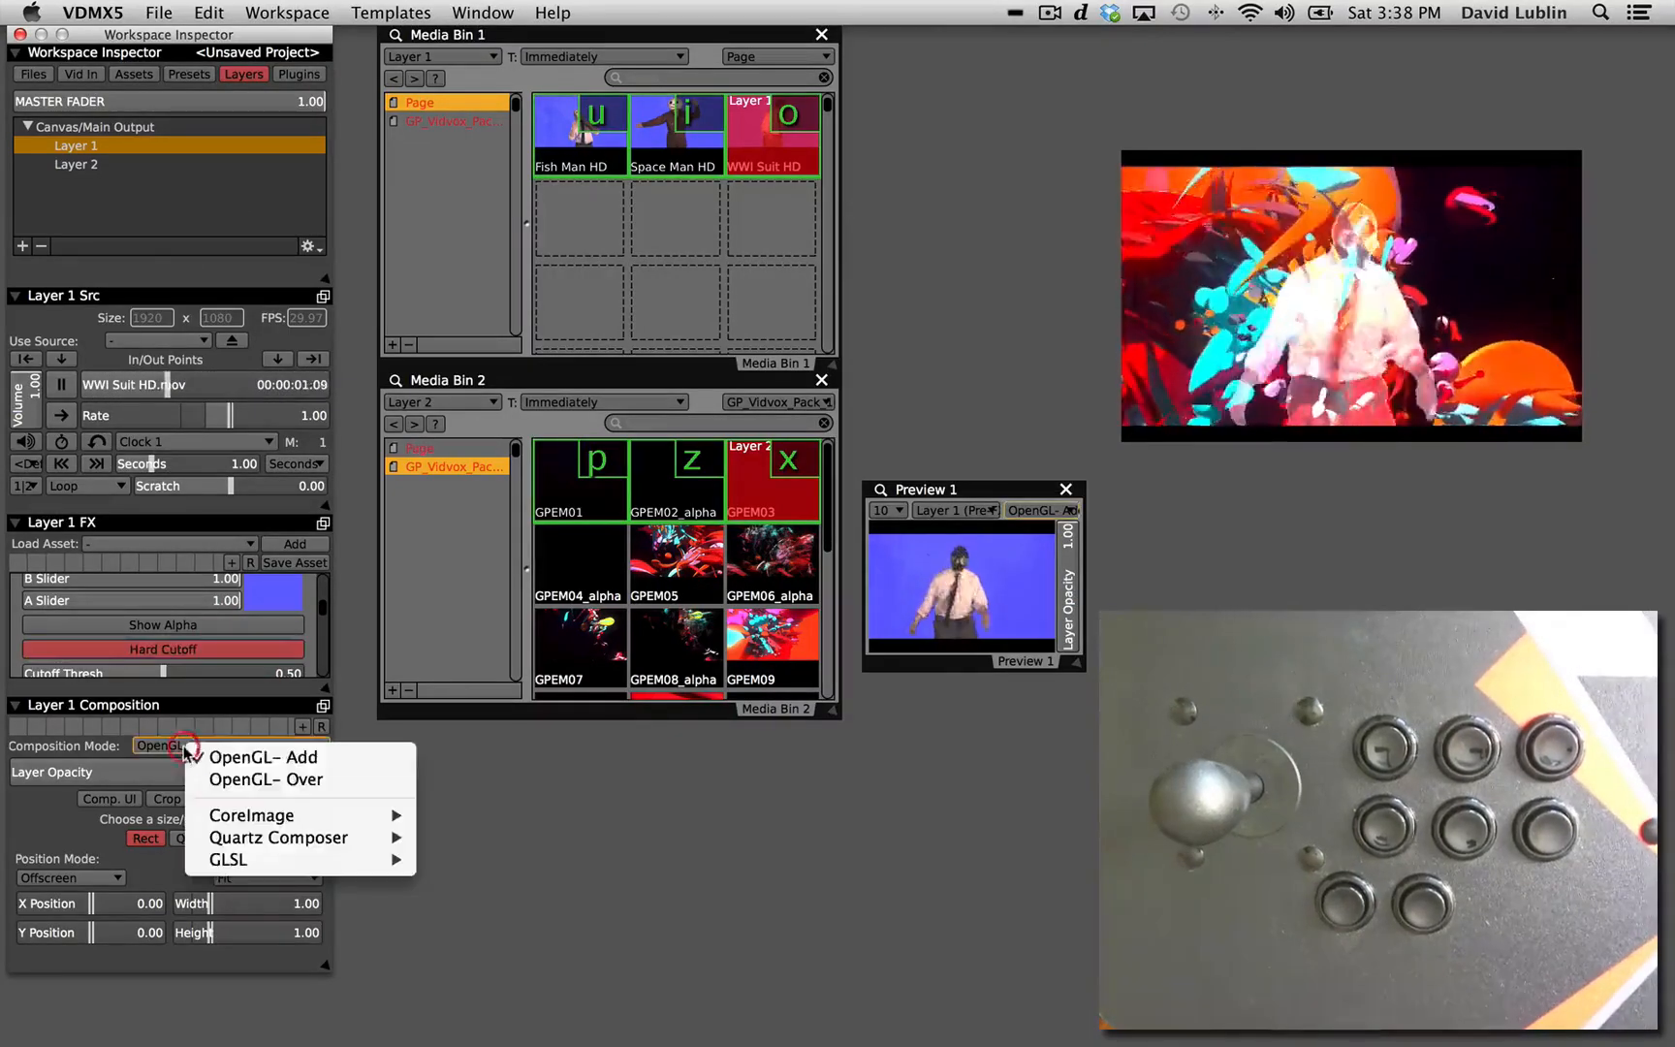
click(201, 777)
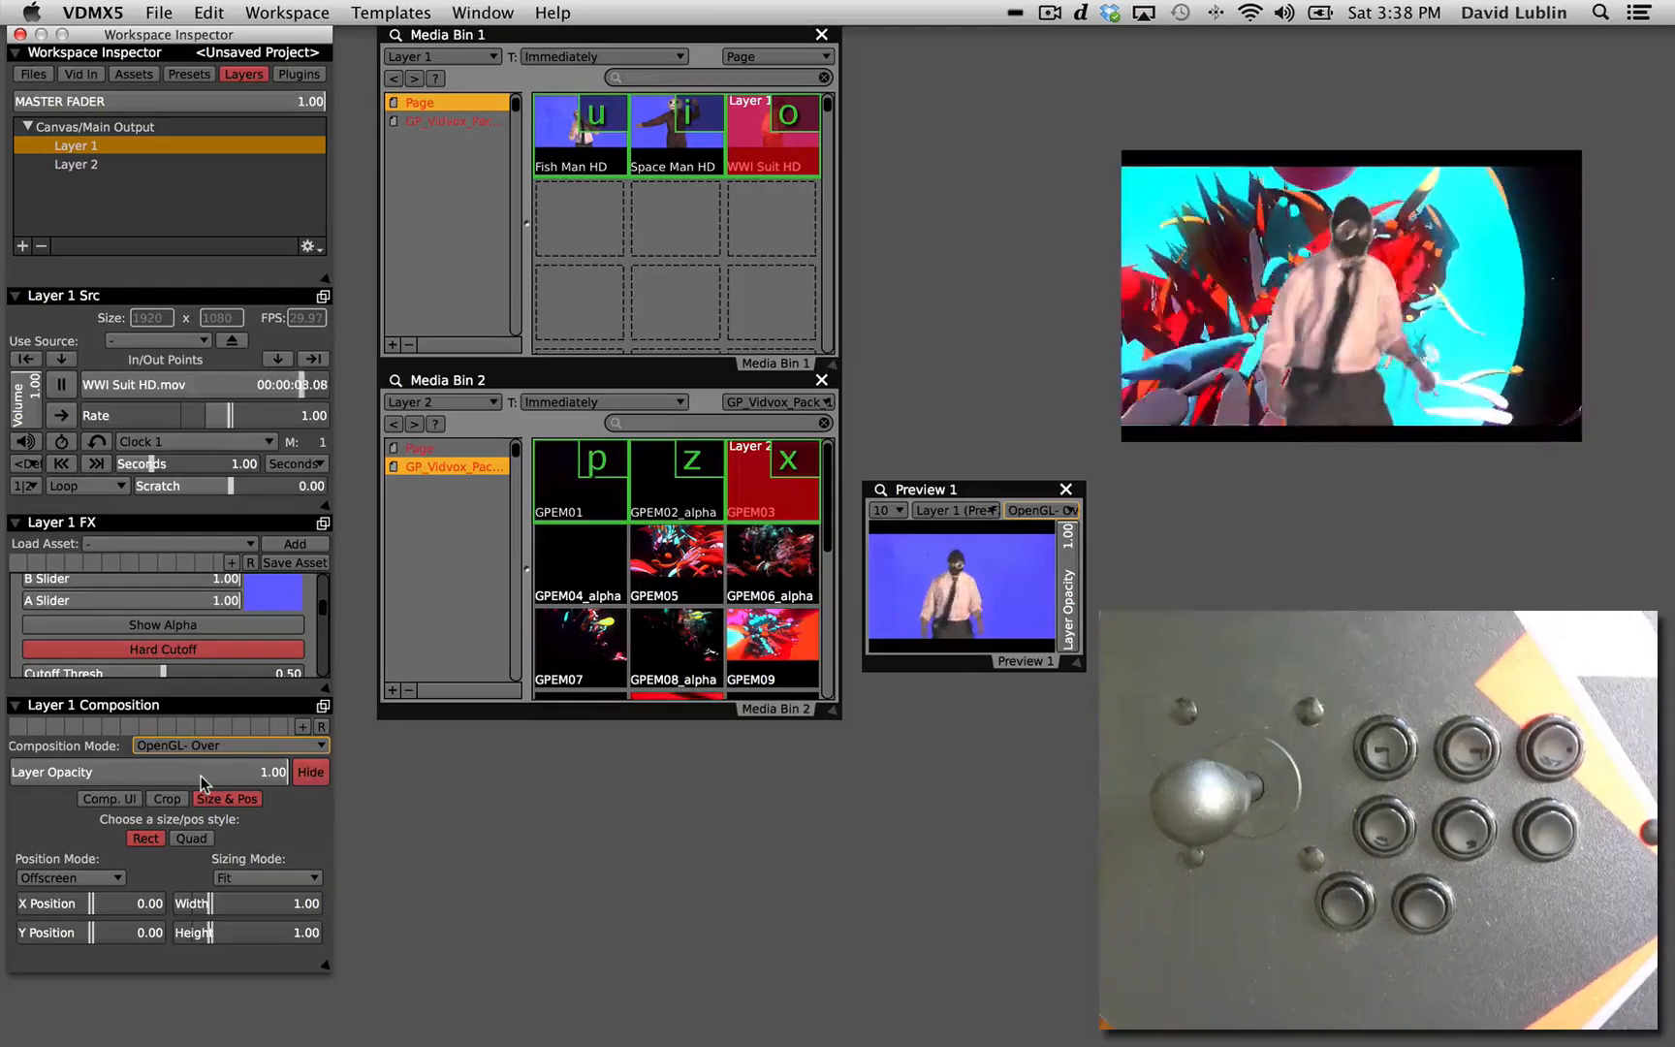
drag(1360, 293, 1166, 205)
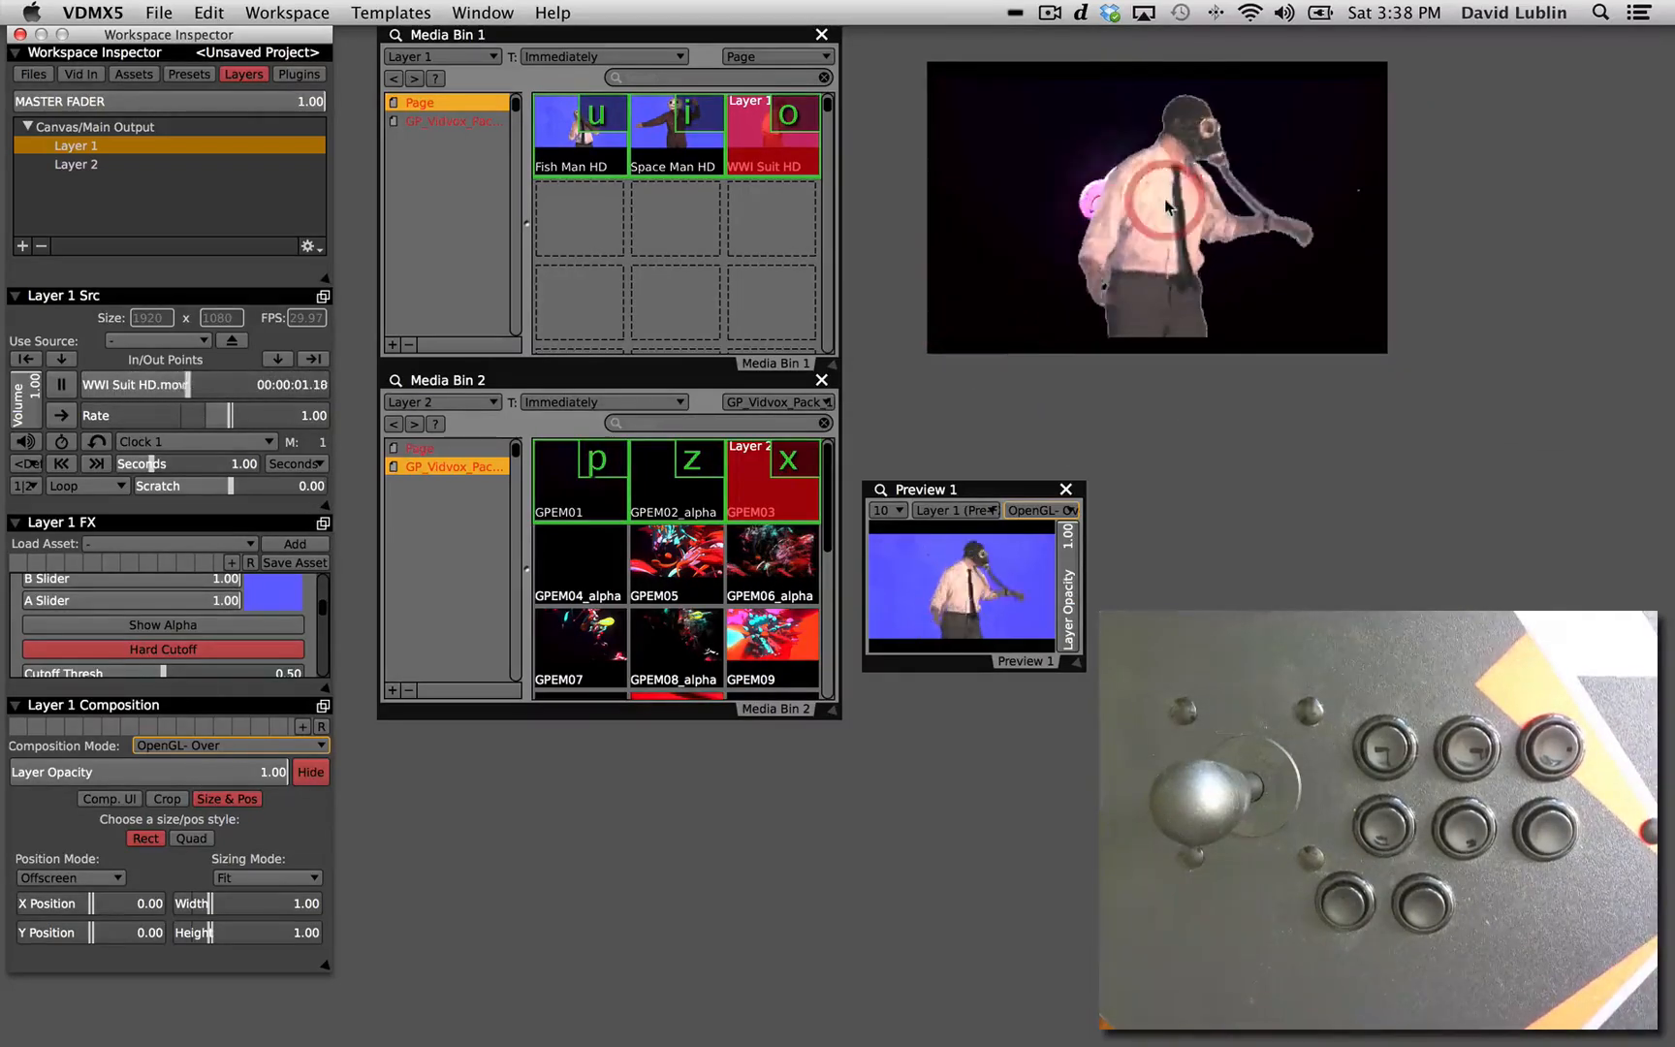
Trigger clips from both bins over the keyed composite, ending with Fish Man HD on Layer 1 and GPEM02_alpha on Layer 2.
key(i)
key(o)
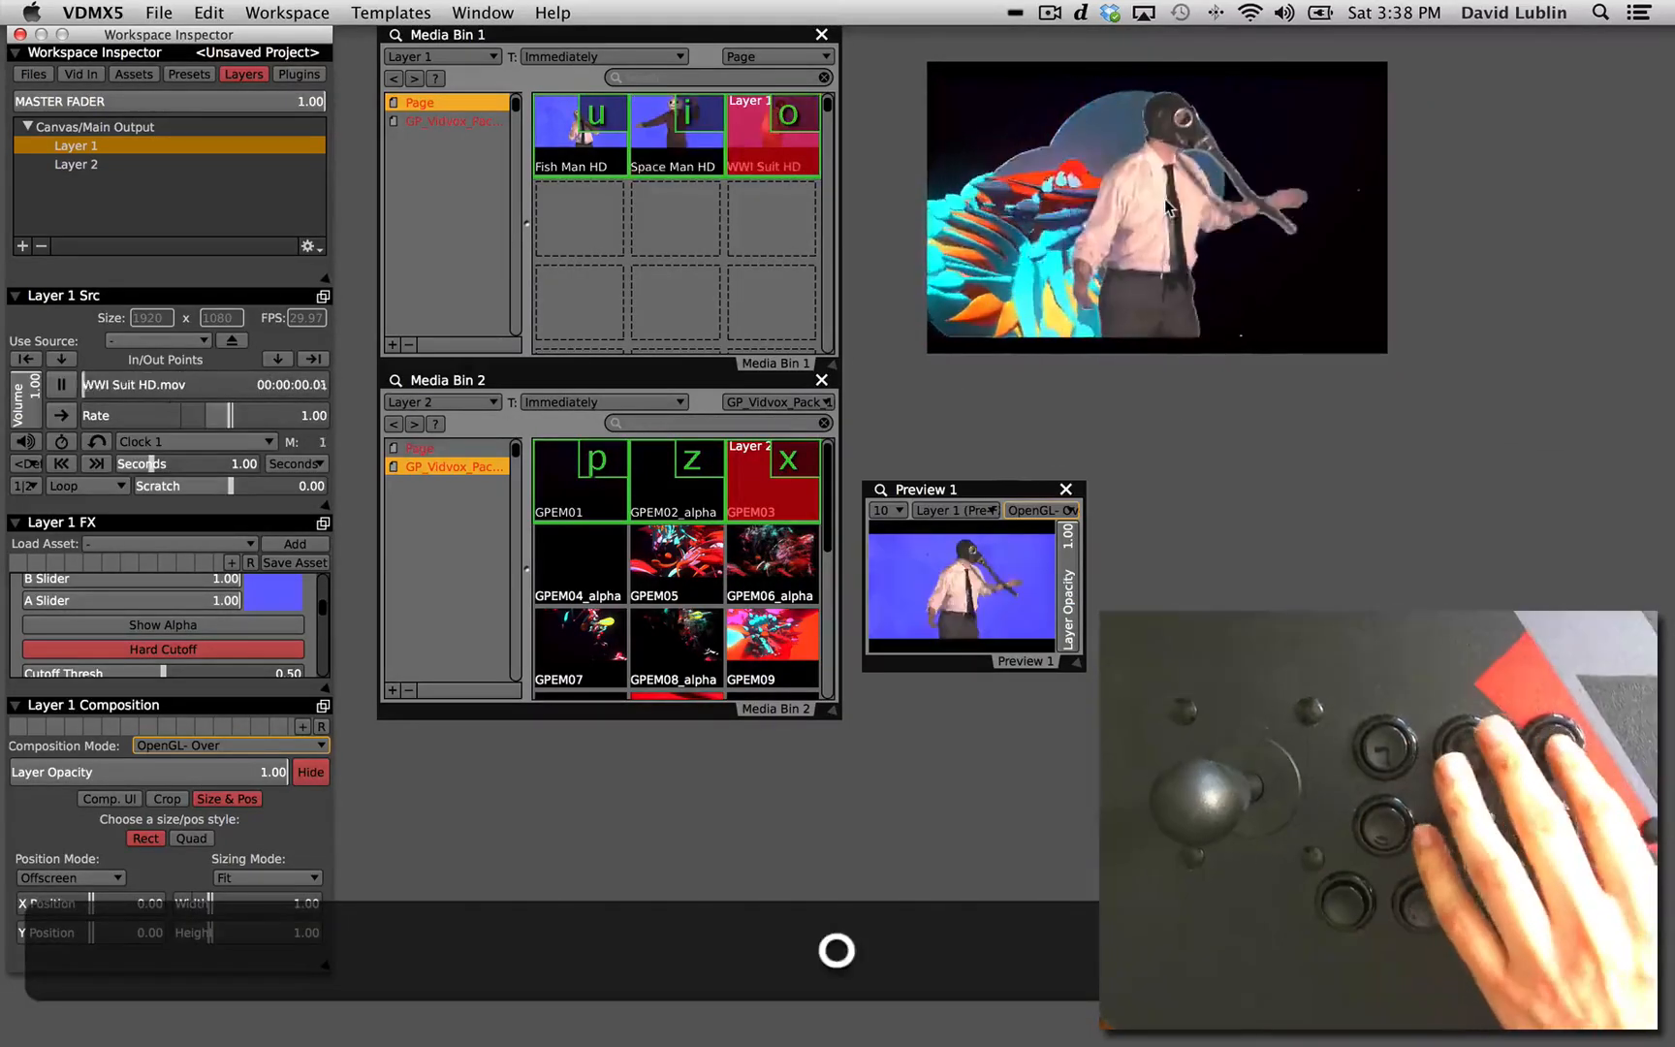
key(u)
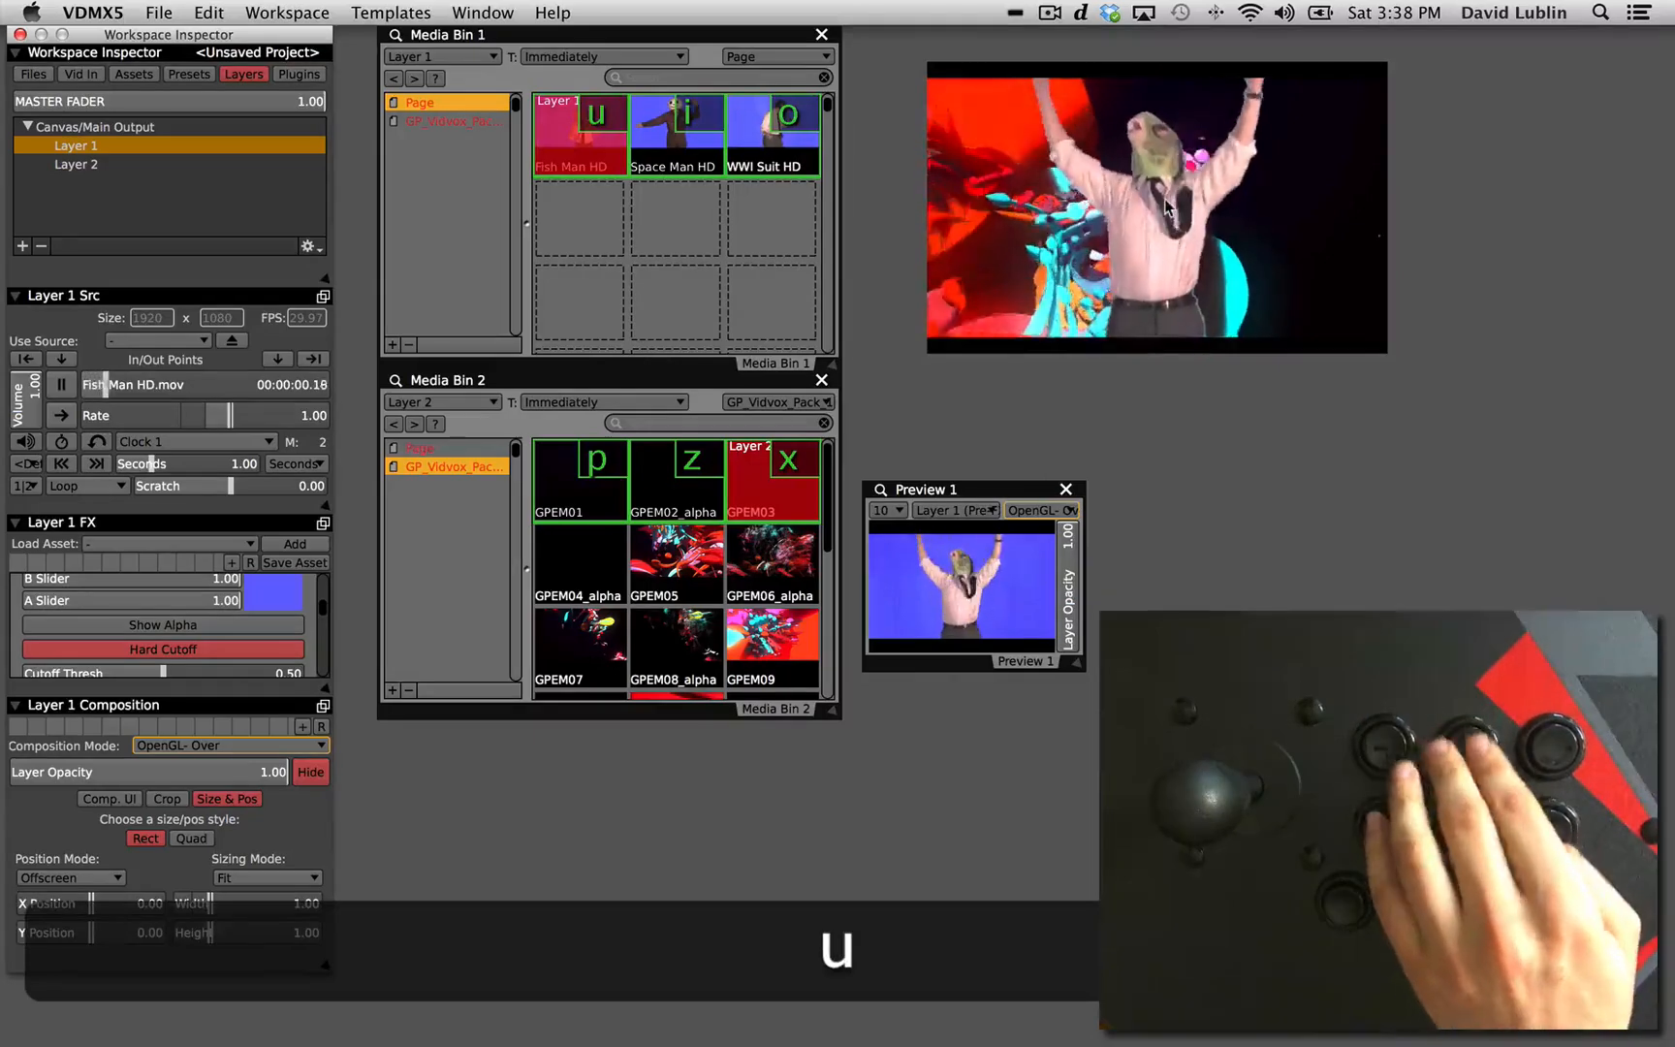
key(p)
key(z)
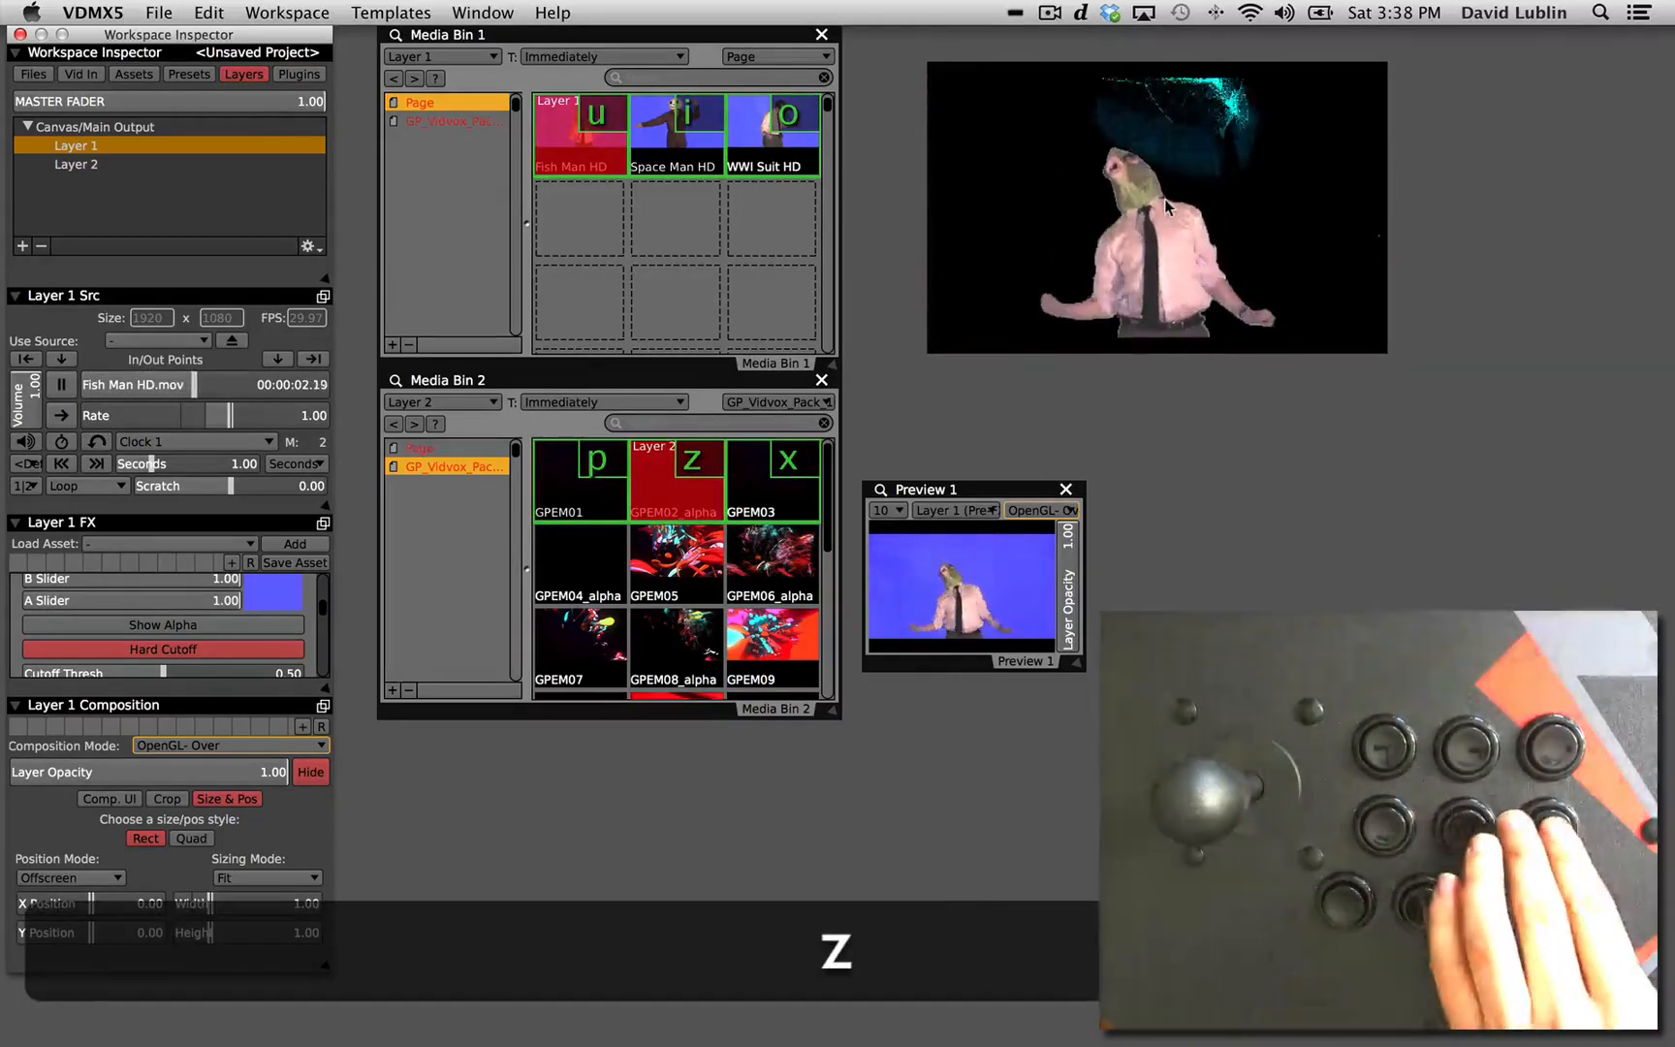
Switch performers and background loops from both bins, ending with WWI Suit HD on Layer 1 and GPEM03 on Layer 2.
key(x)
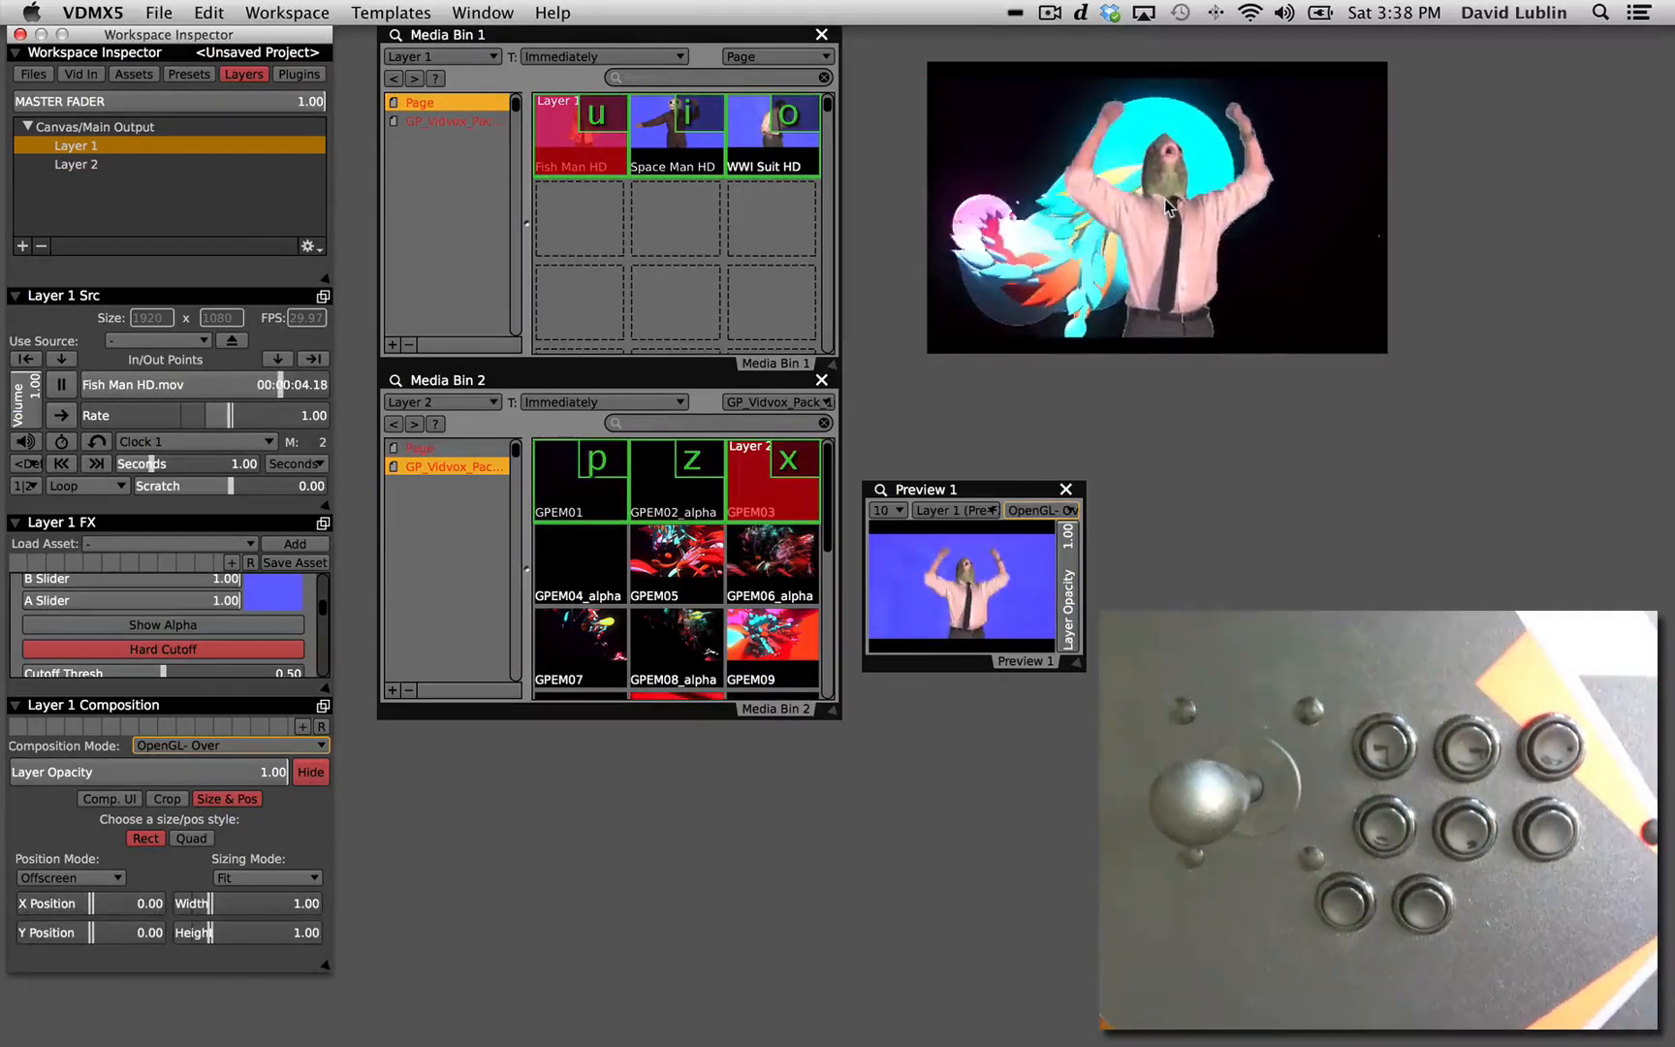
key(i)
key(u)
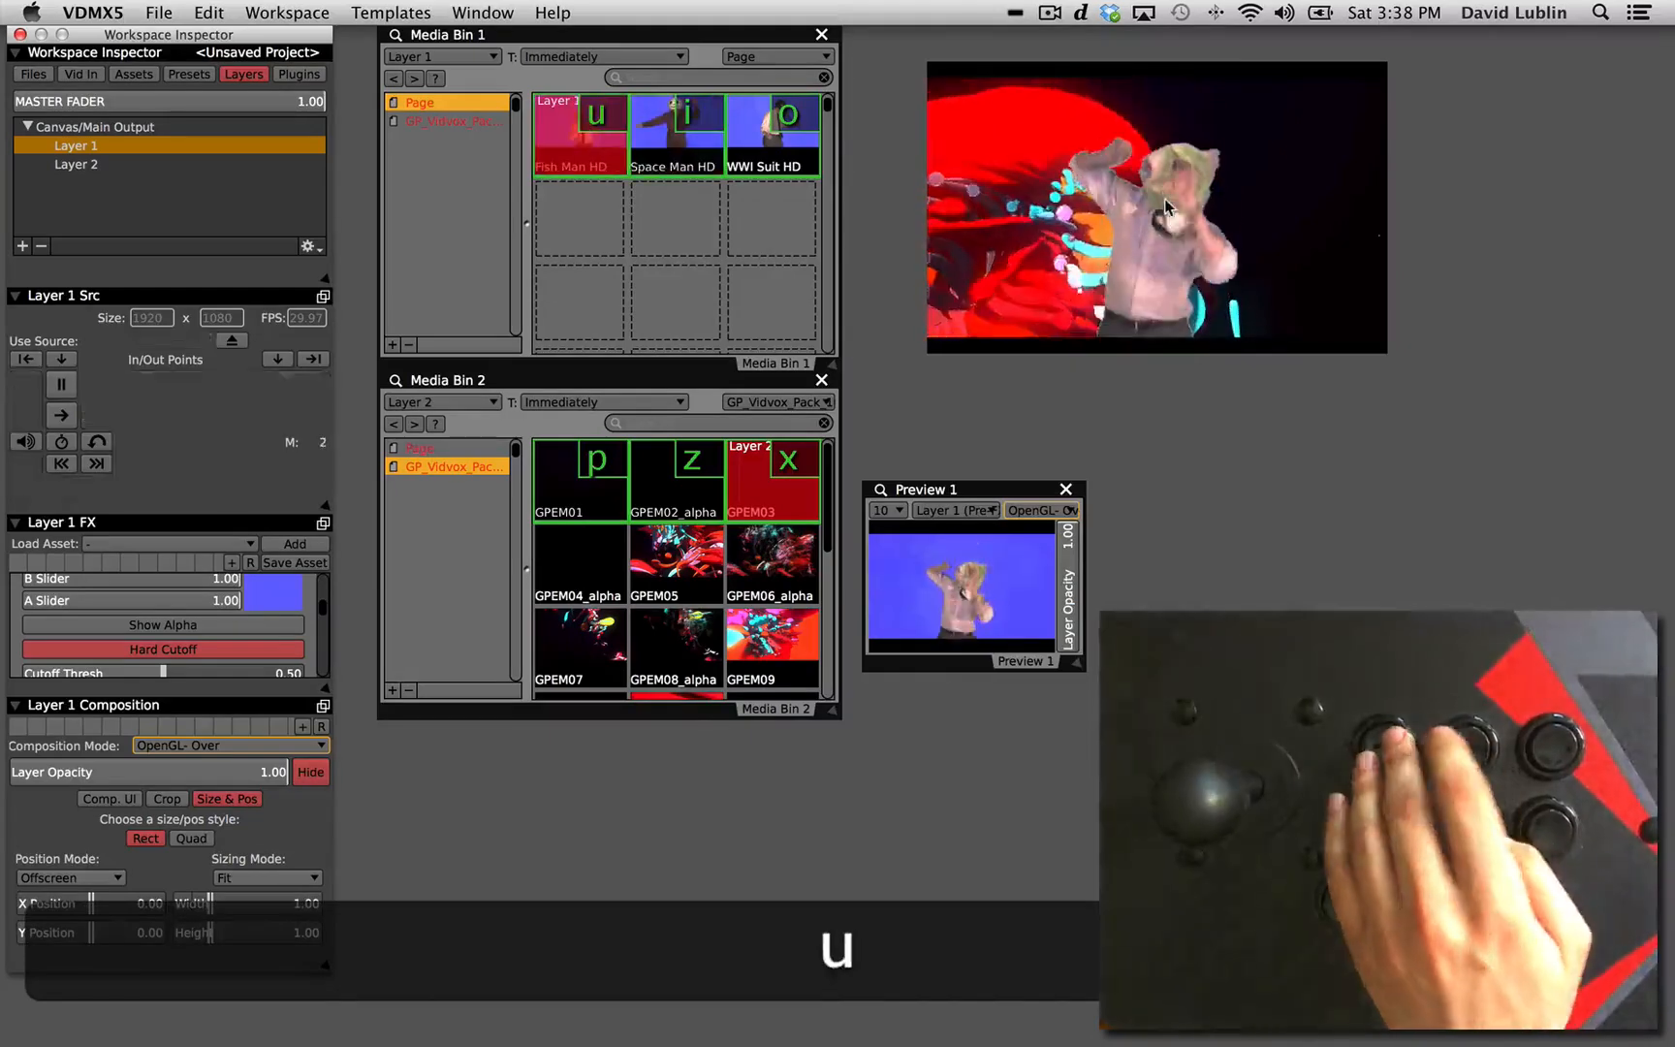
key(i)
key(o)
key(z)
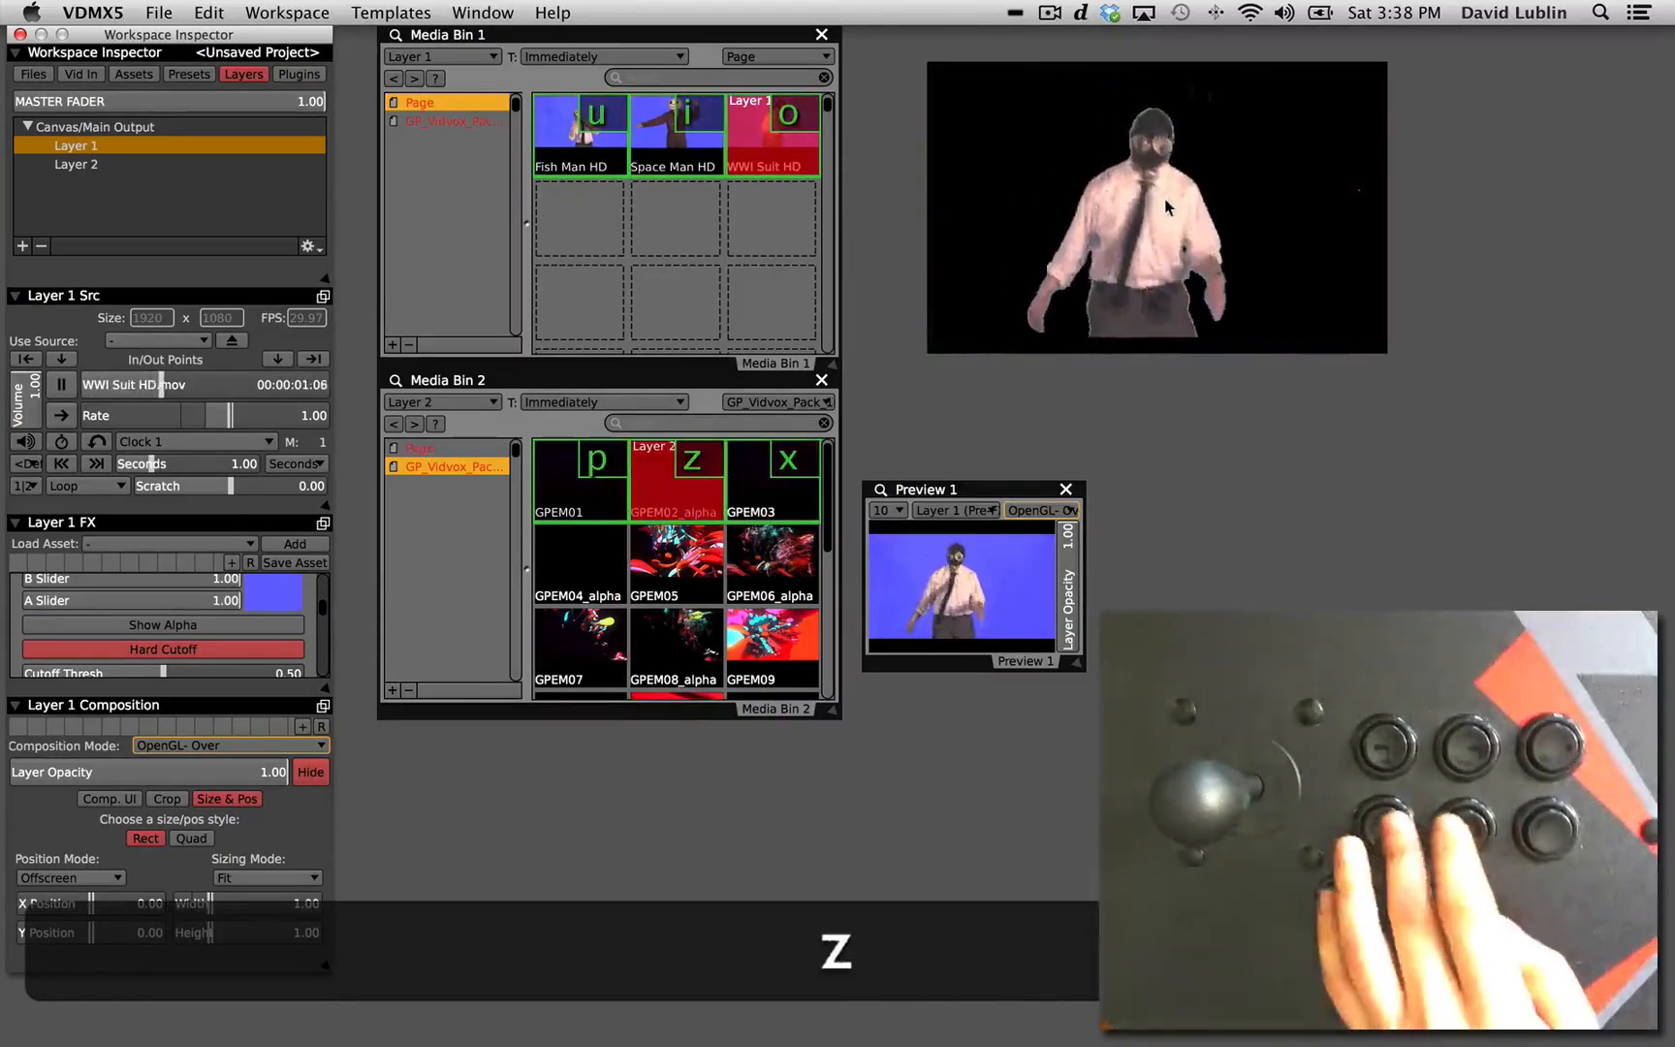
key(p)
key(z)
key(x)
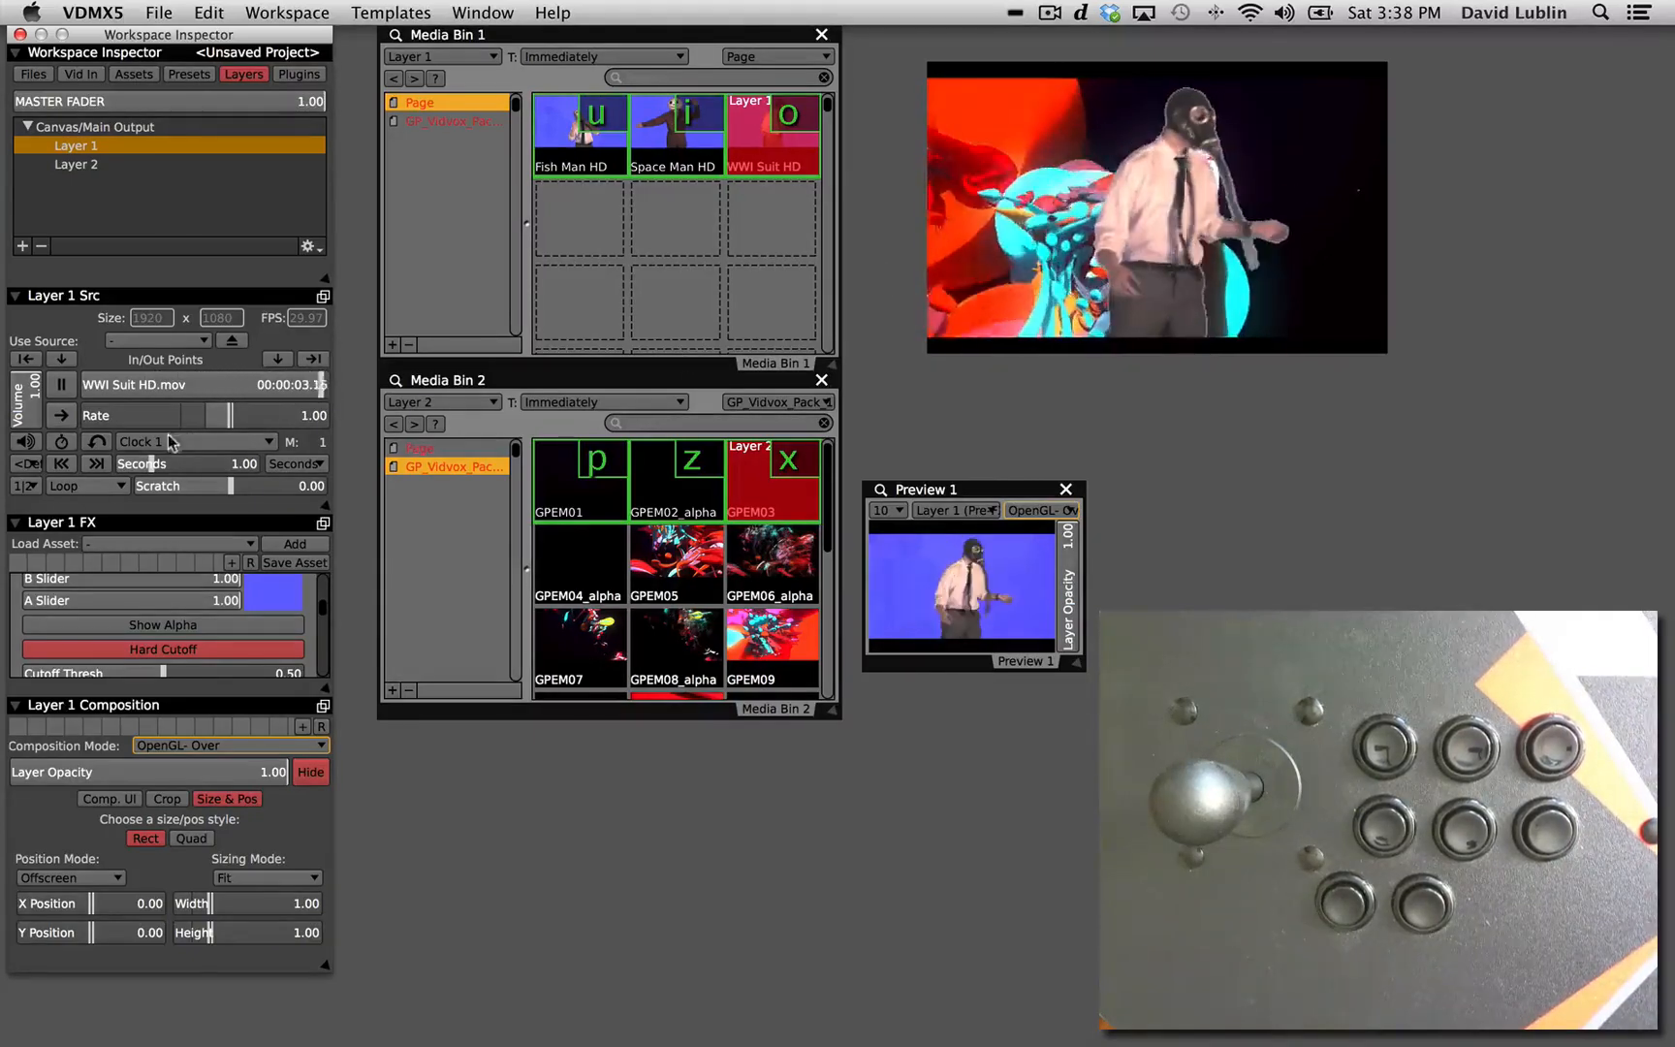
Try jumping backward and forward in Layer 1's WWI Suit HD clip with its source playback controls.
click(64, 465)
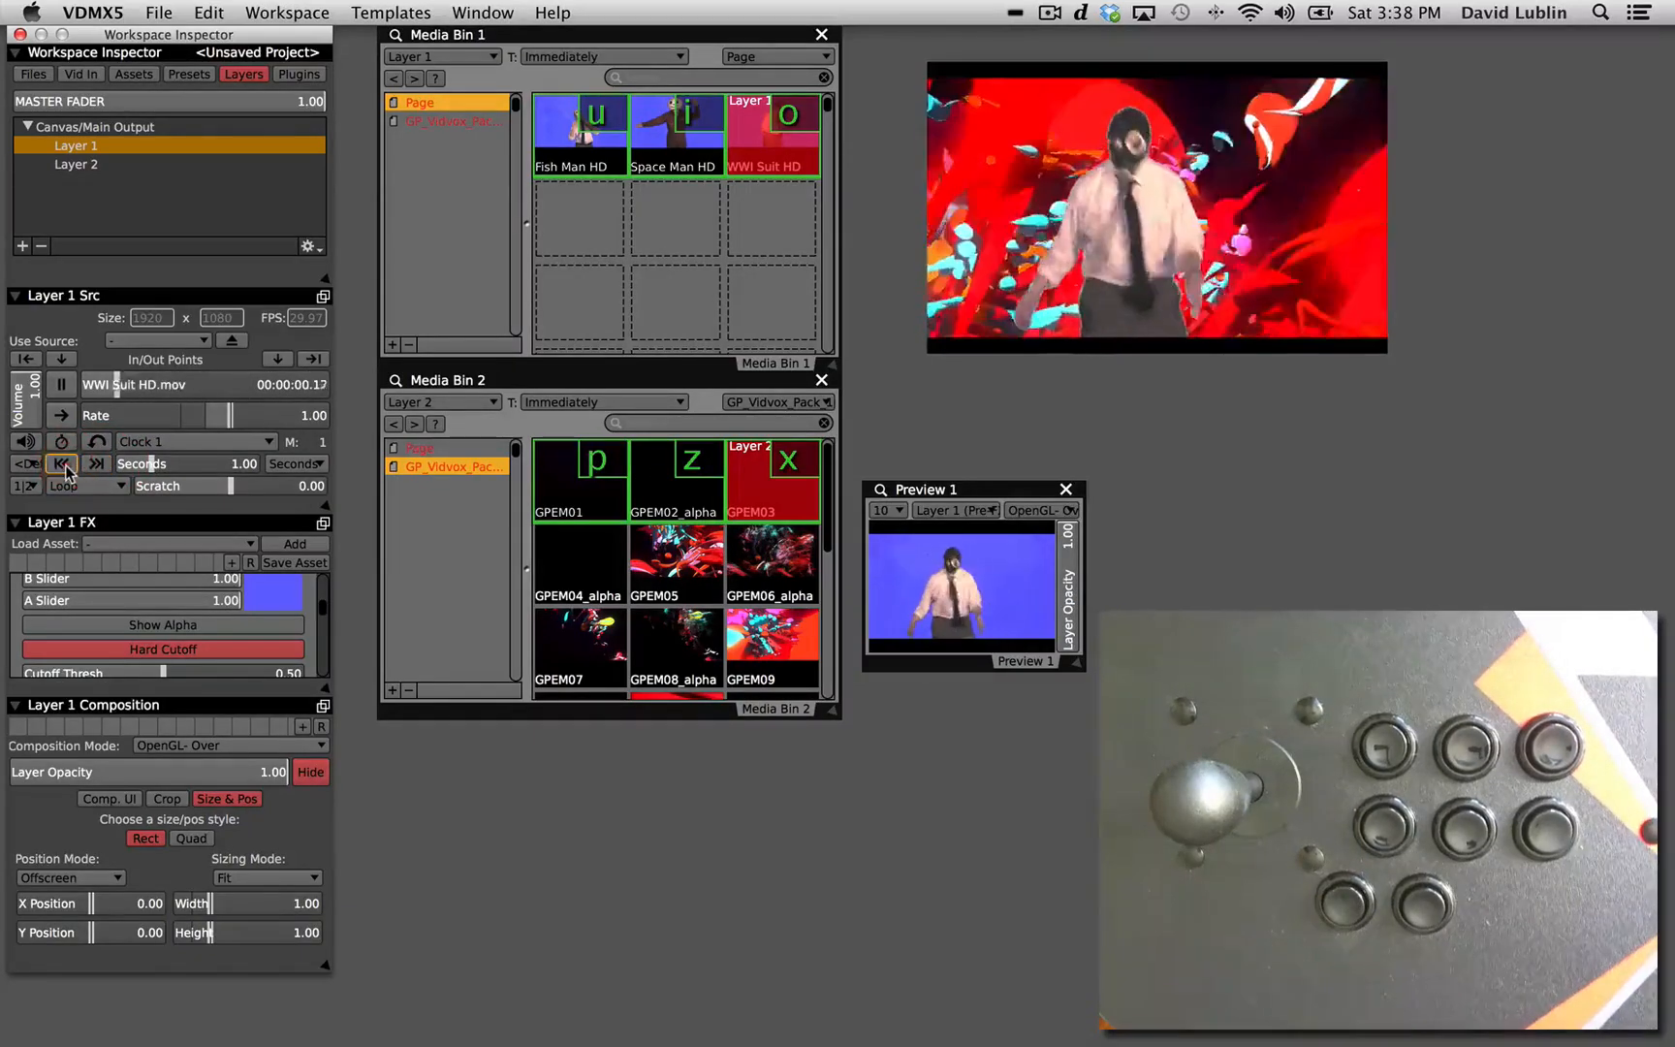
click(97, 464)
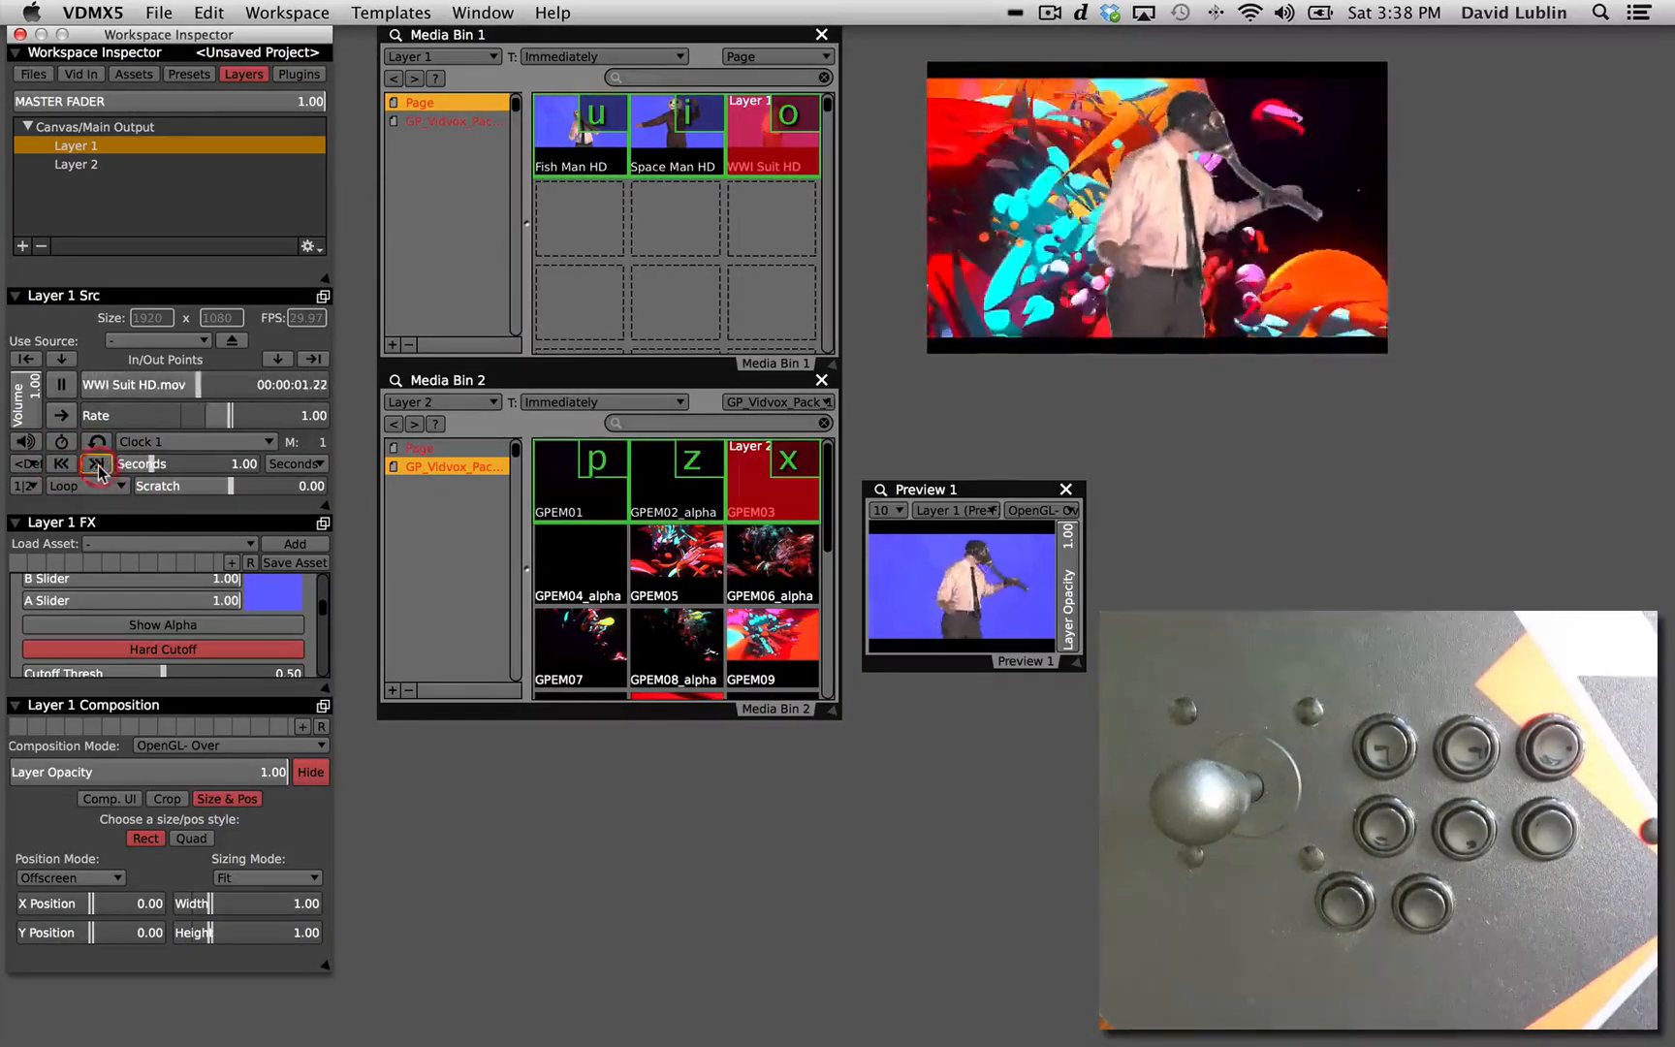
click(64, 466)
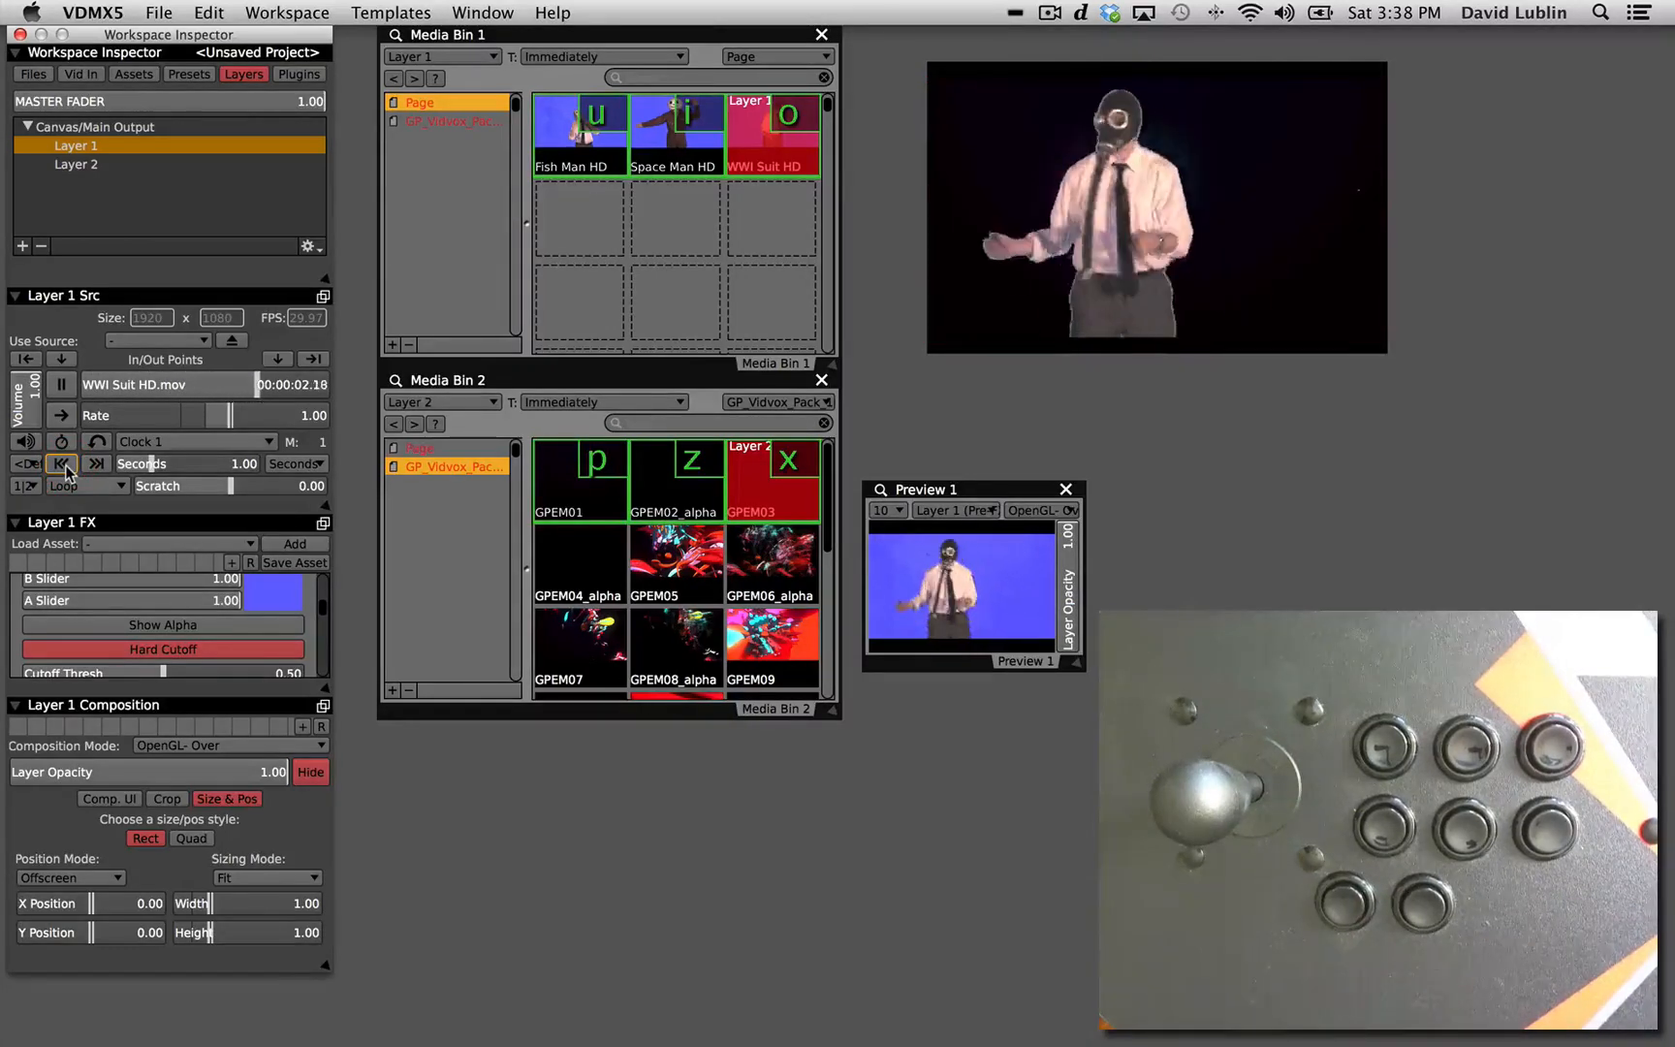
Use Hardware Learn to map the joystick's Left and Right to Layer 1's jump-back and jump-forward controls.
key(super)
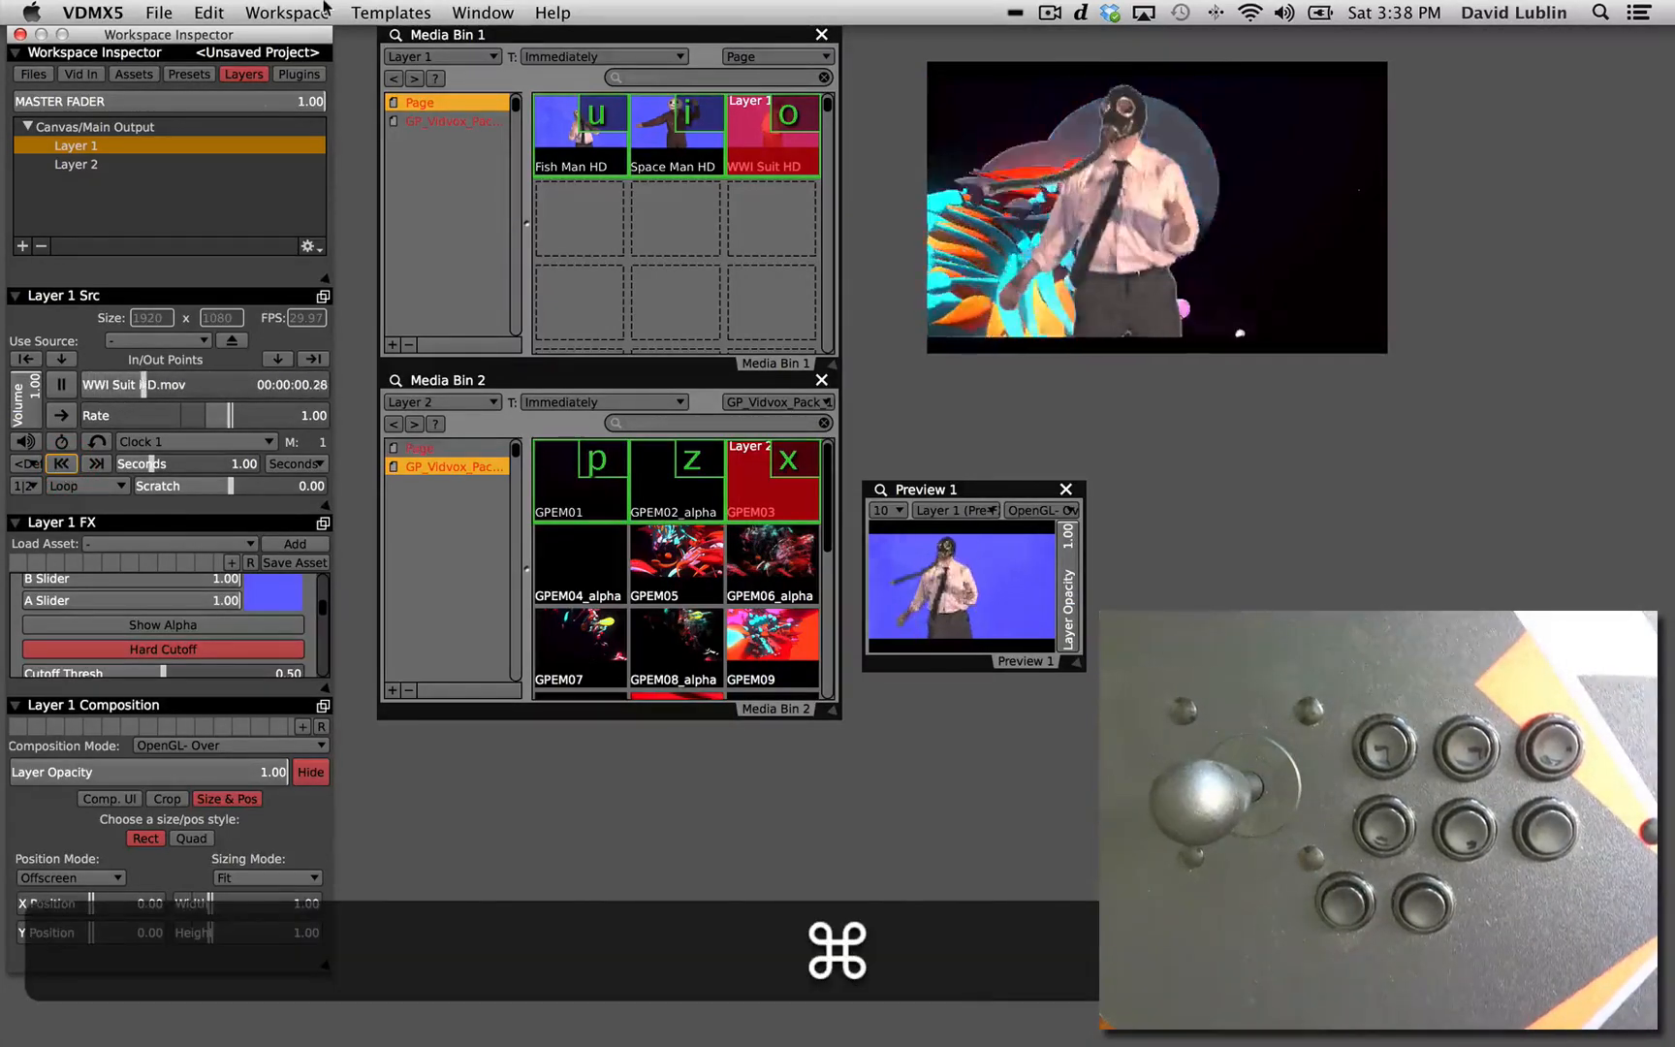
click(318, 9)
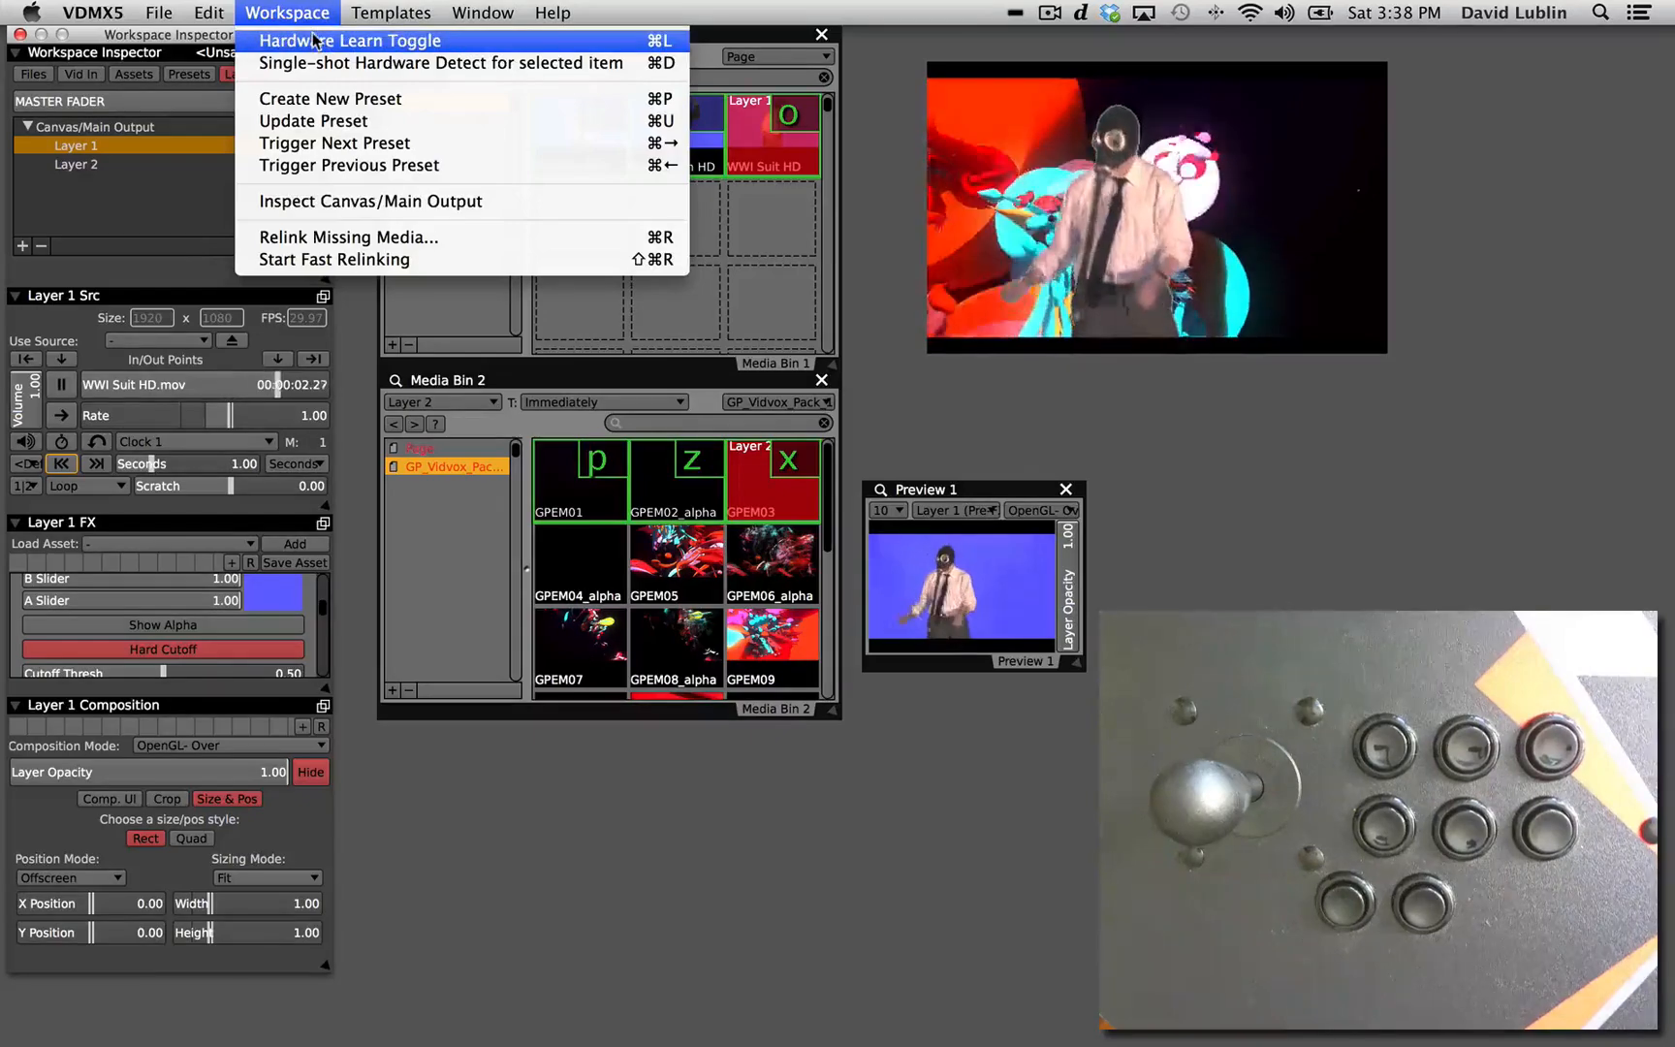
click(321, 43)
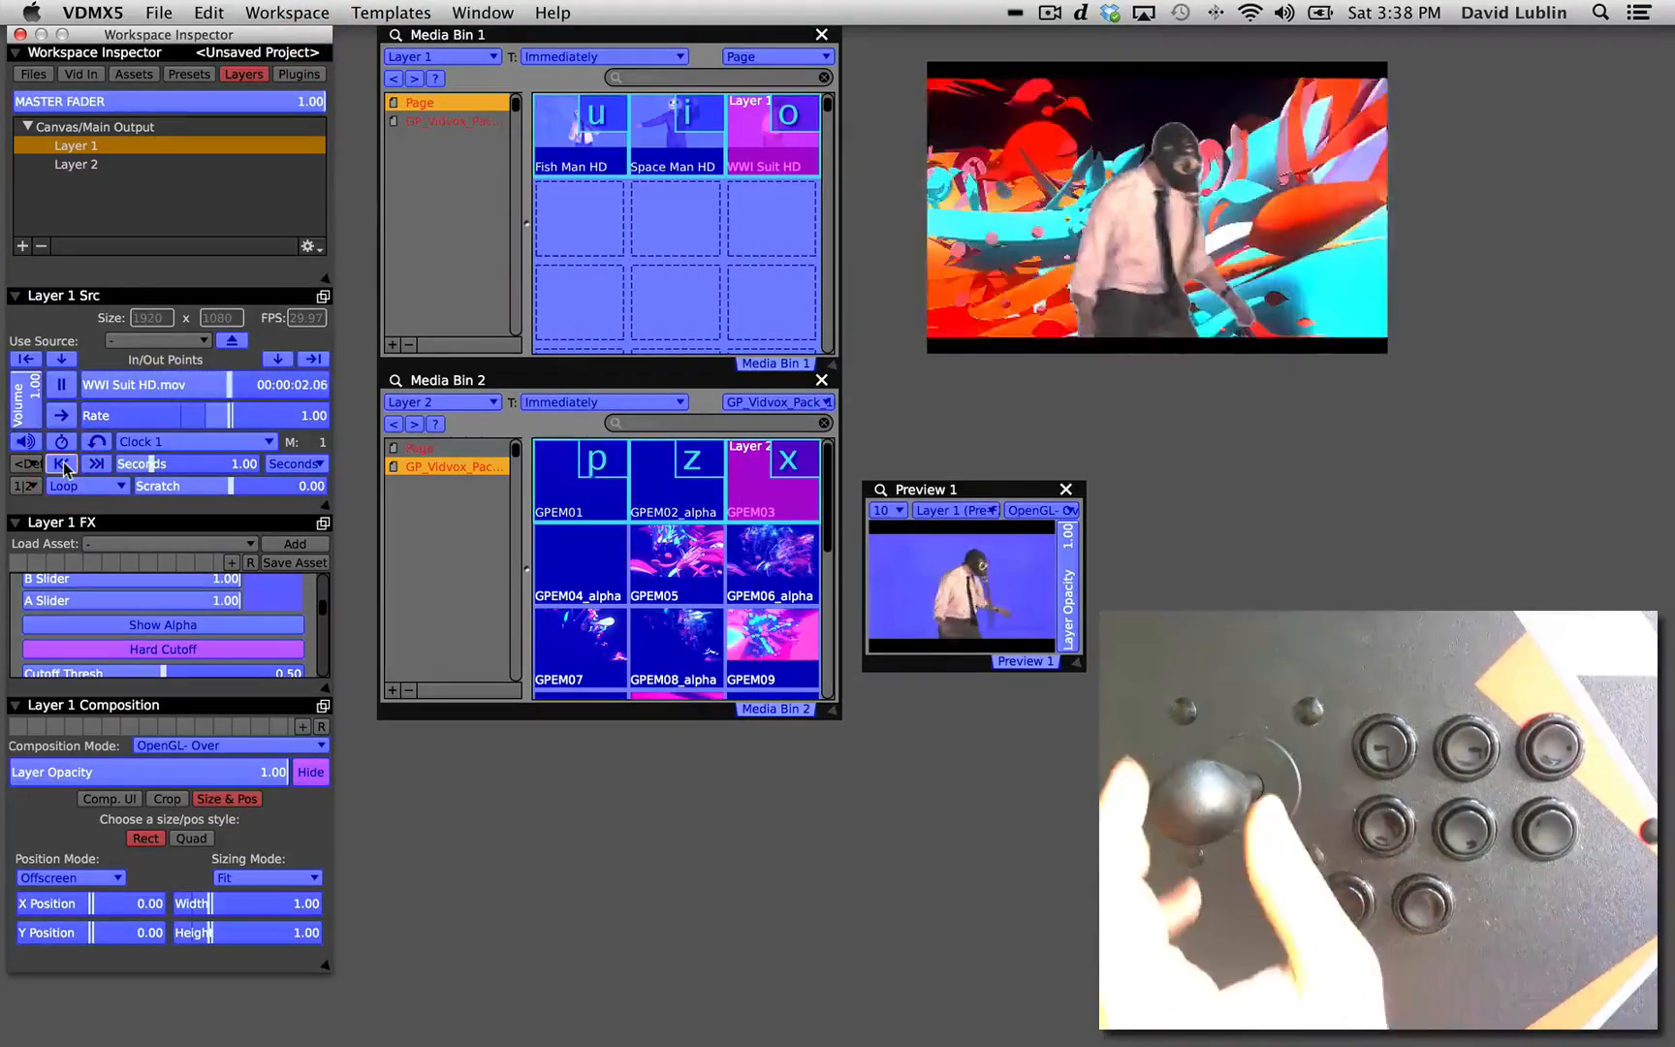
click(97, 464)
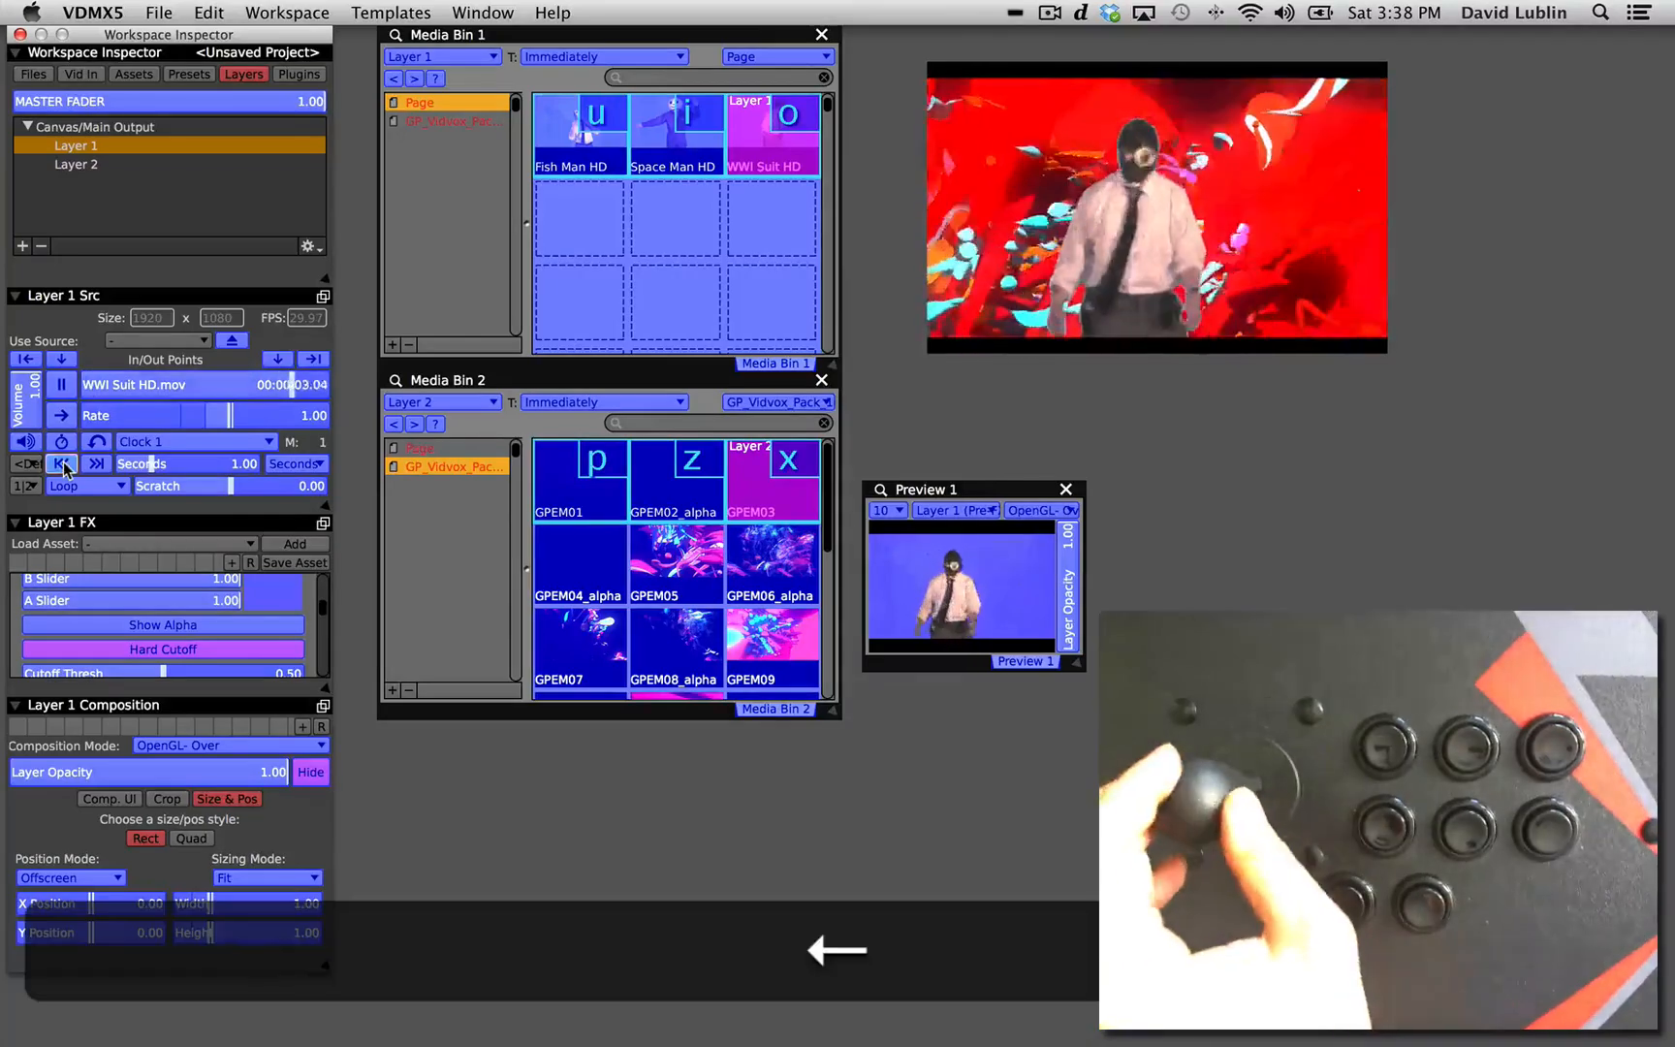
key(Right)
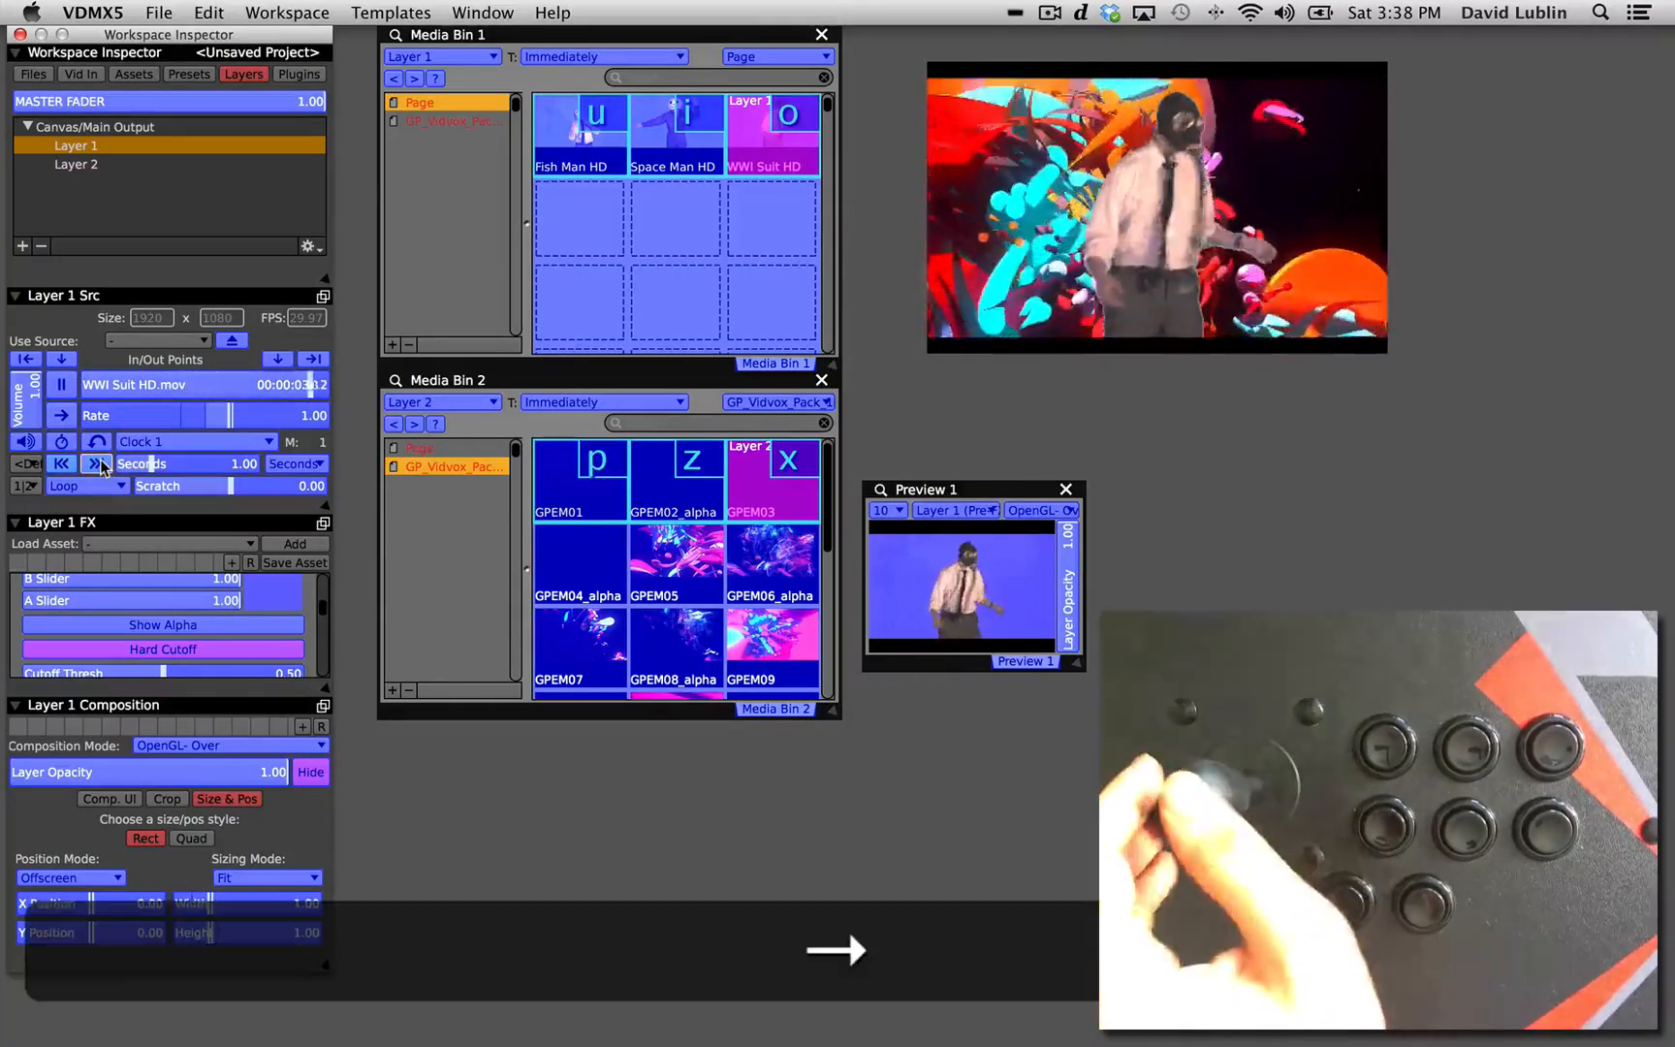
key(super+l)
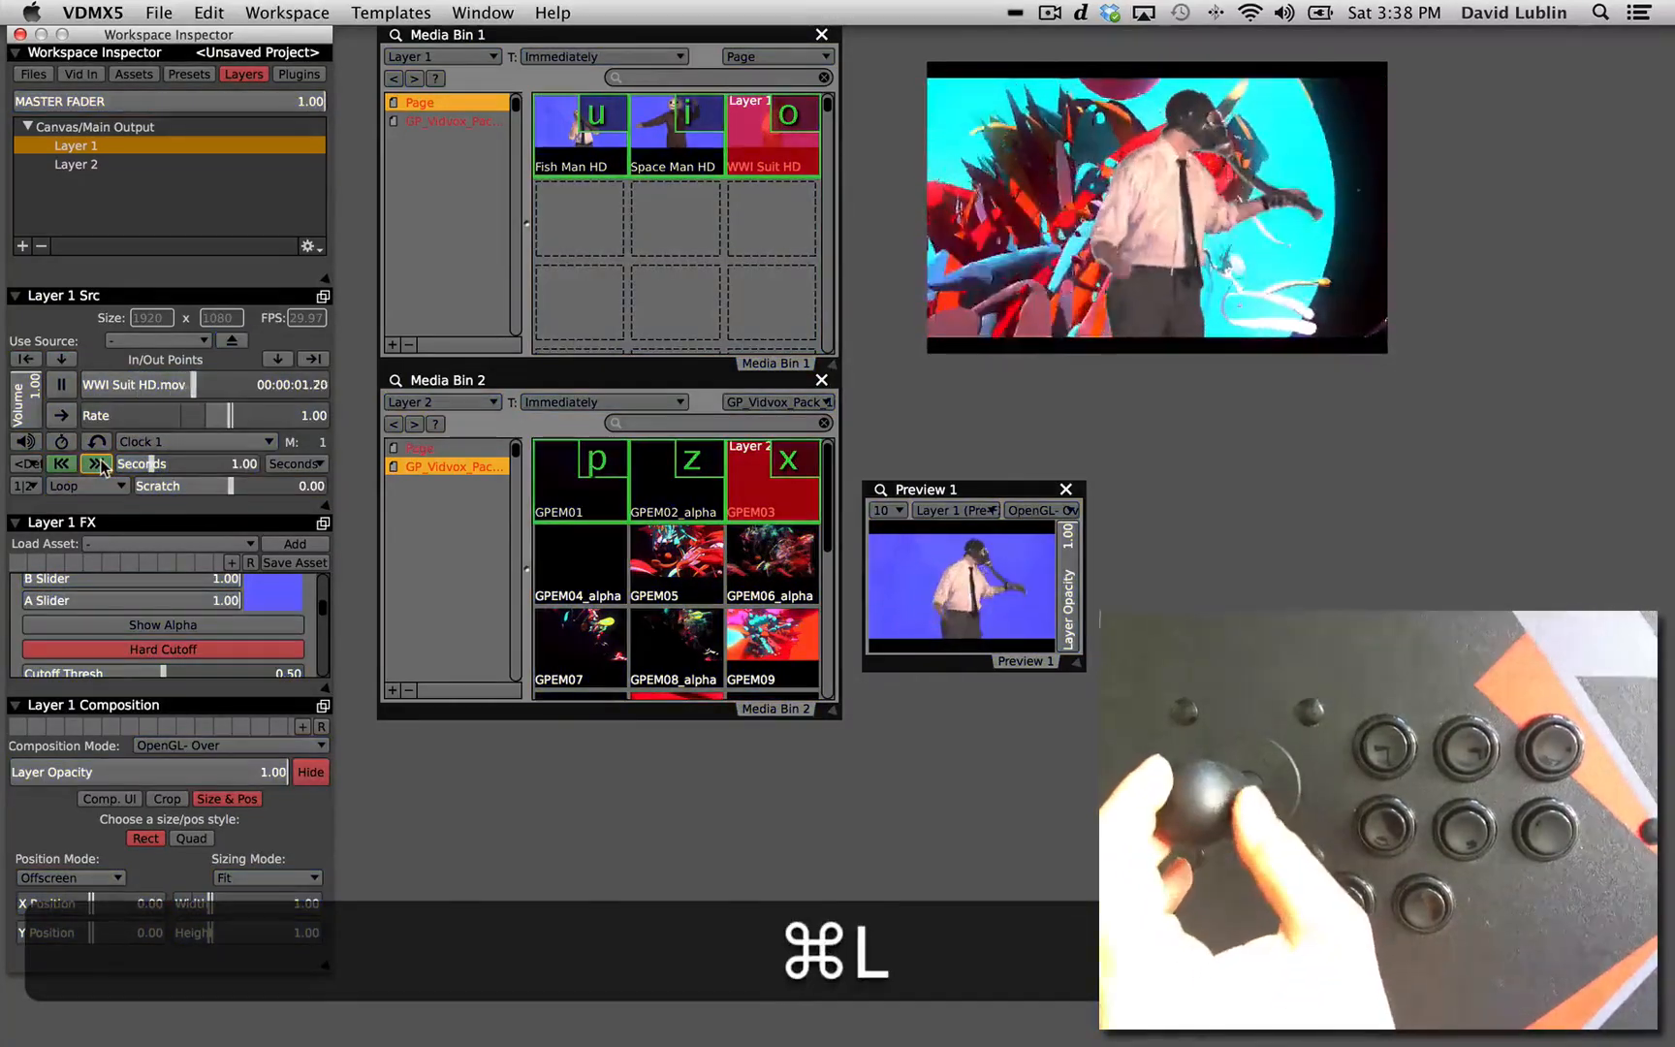
Scratch through WWI Suit HD and Space Man HD on Layer 1 using the joystick jump shortcuts.
key(Left)
key(Right)
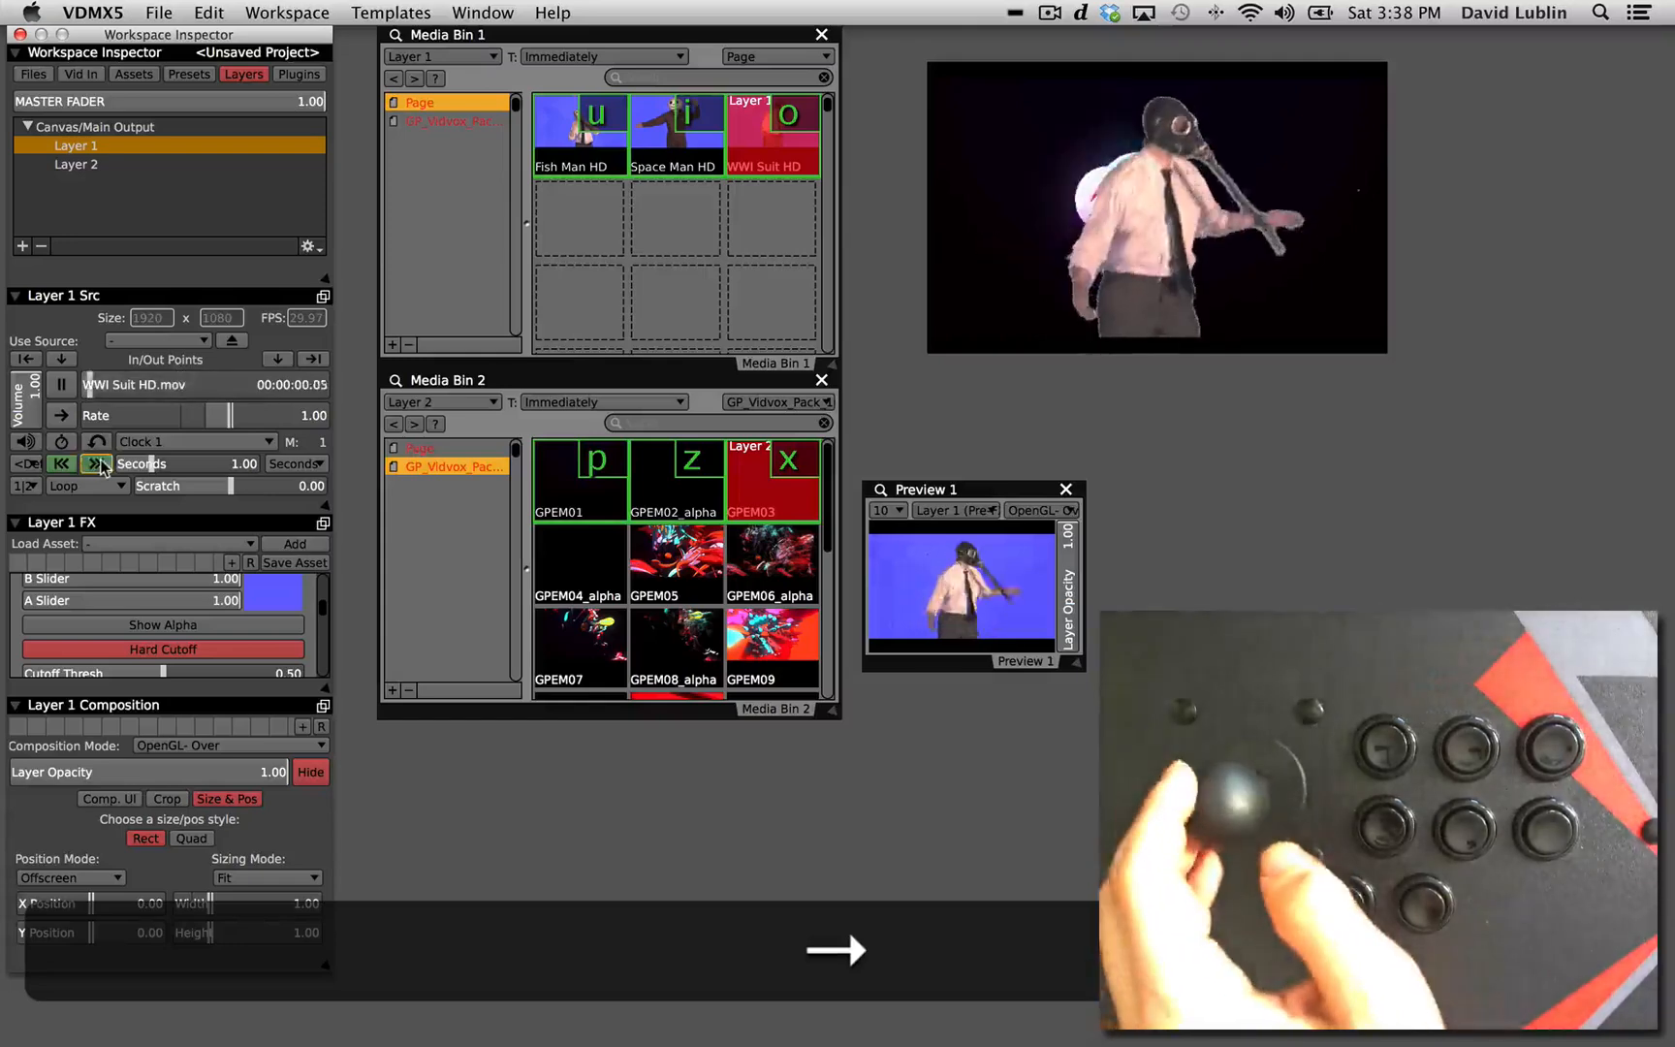
key(Left)
key(Left)
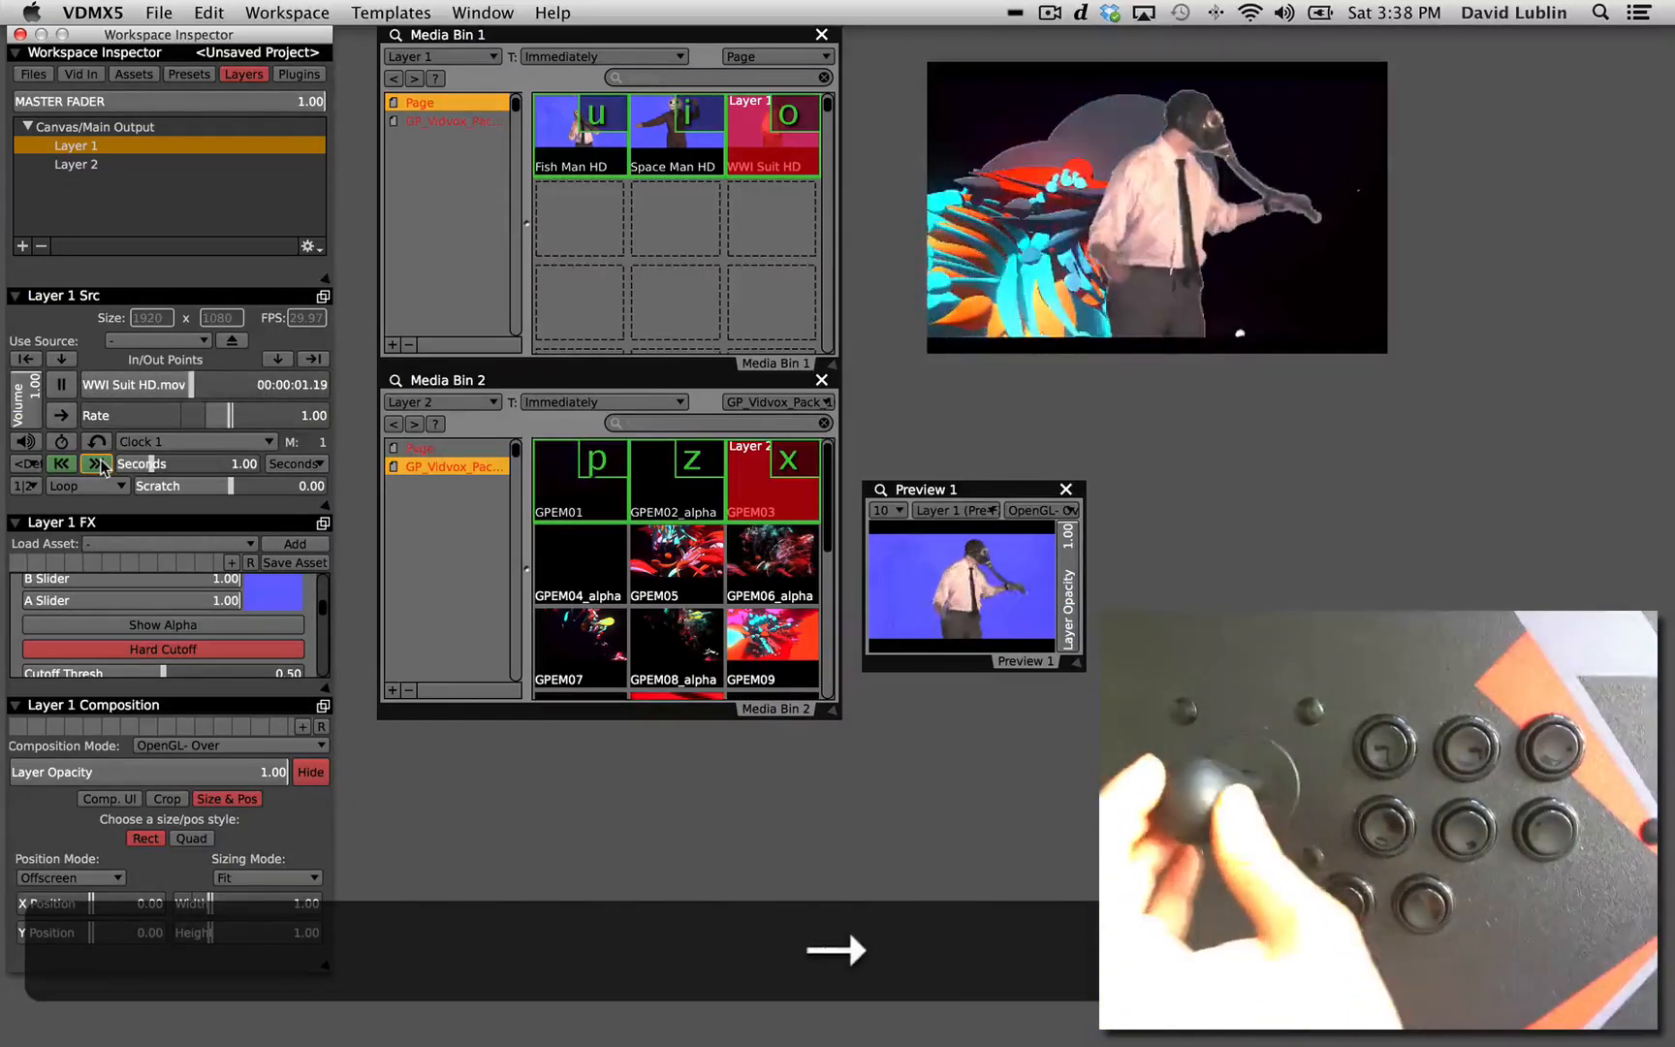
key(i)
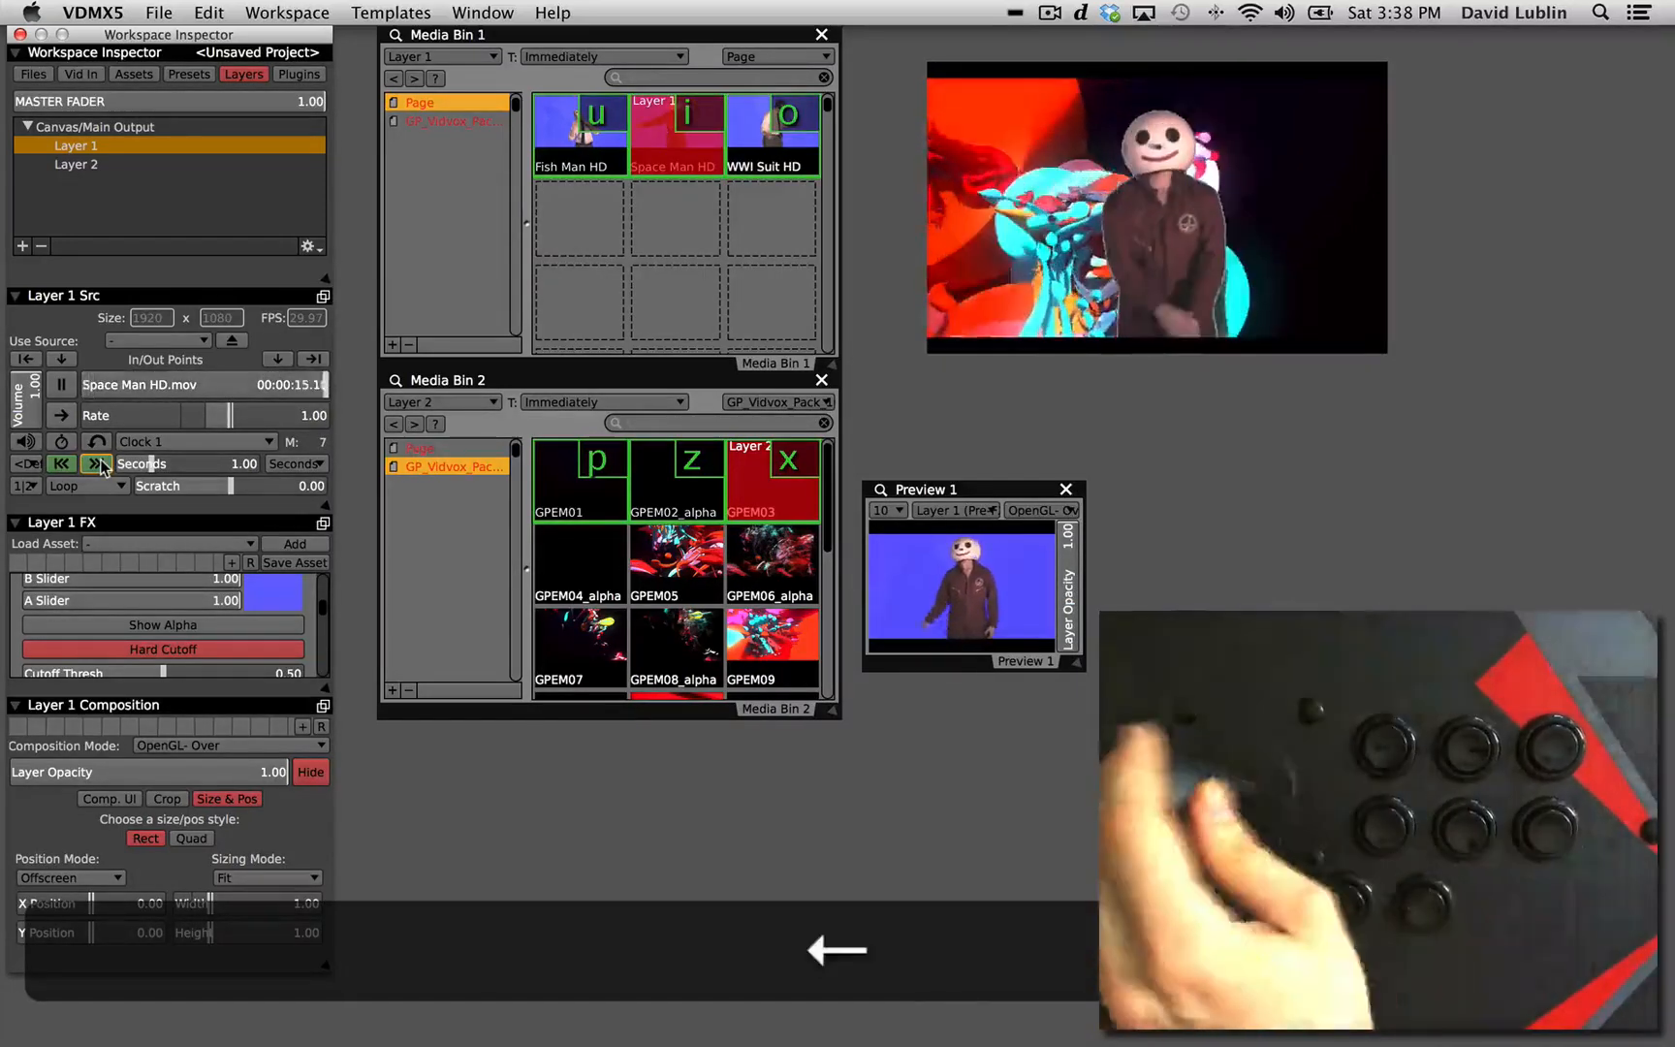
key(Right)
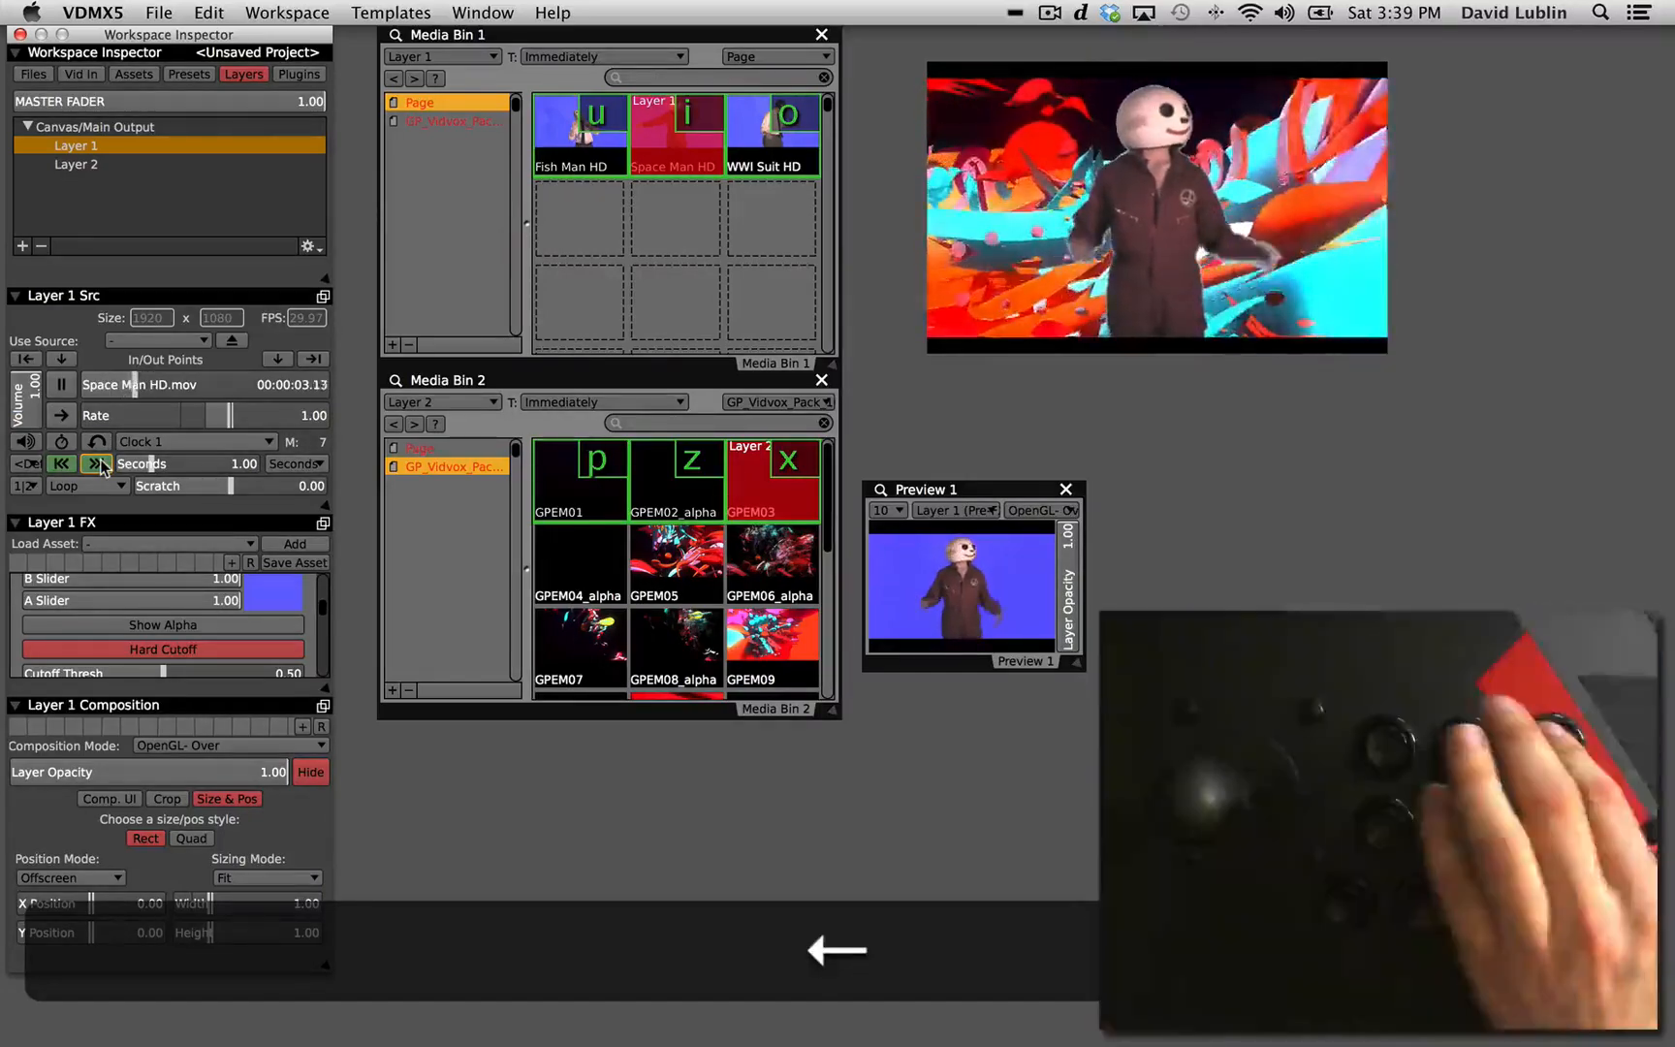
Trigger and scratch WWI Suit HD and Fish Man HD on Layer 1, ending with GPEM01 as the Layer 2 background.
key(o)
key(Left)
key(Right)
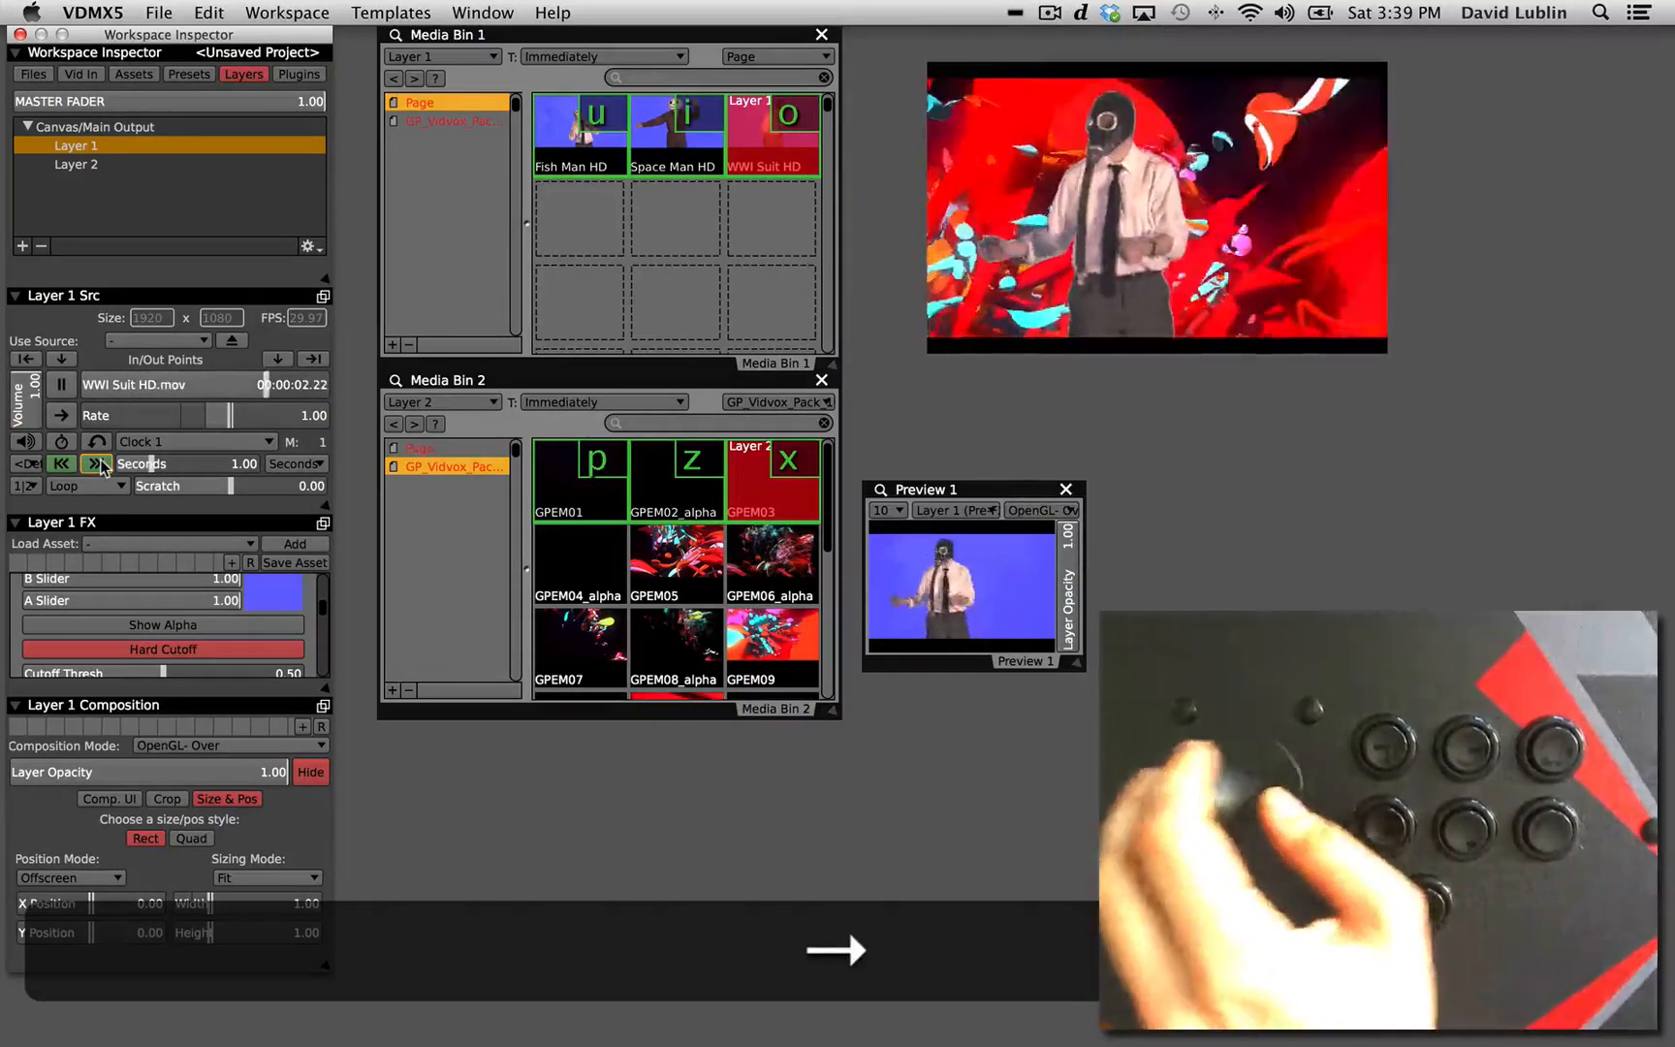
key(u)
key(Left)
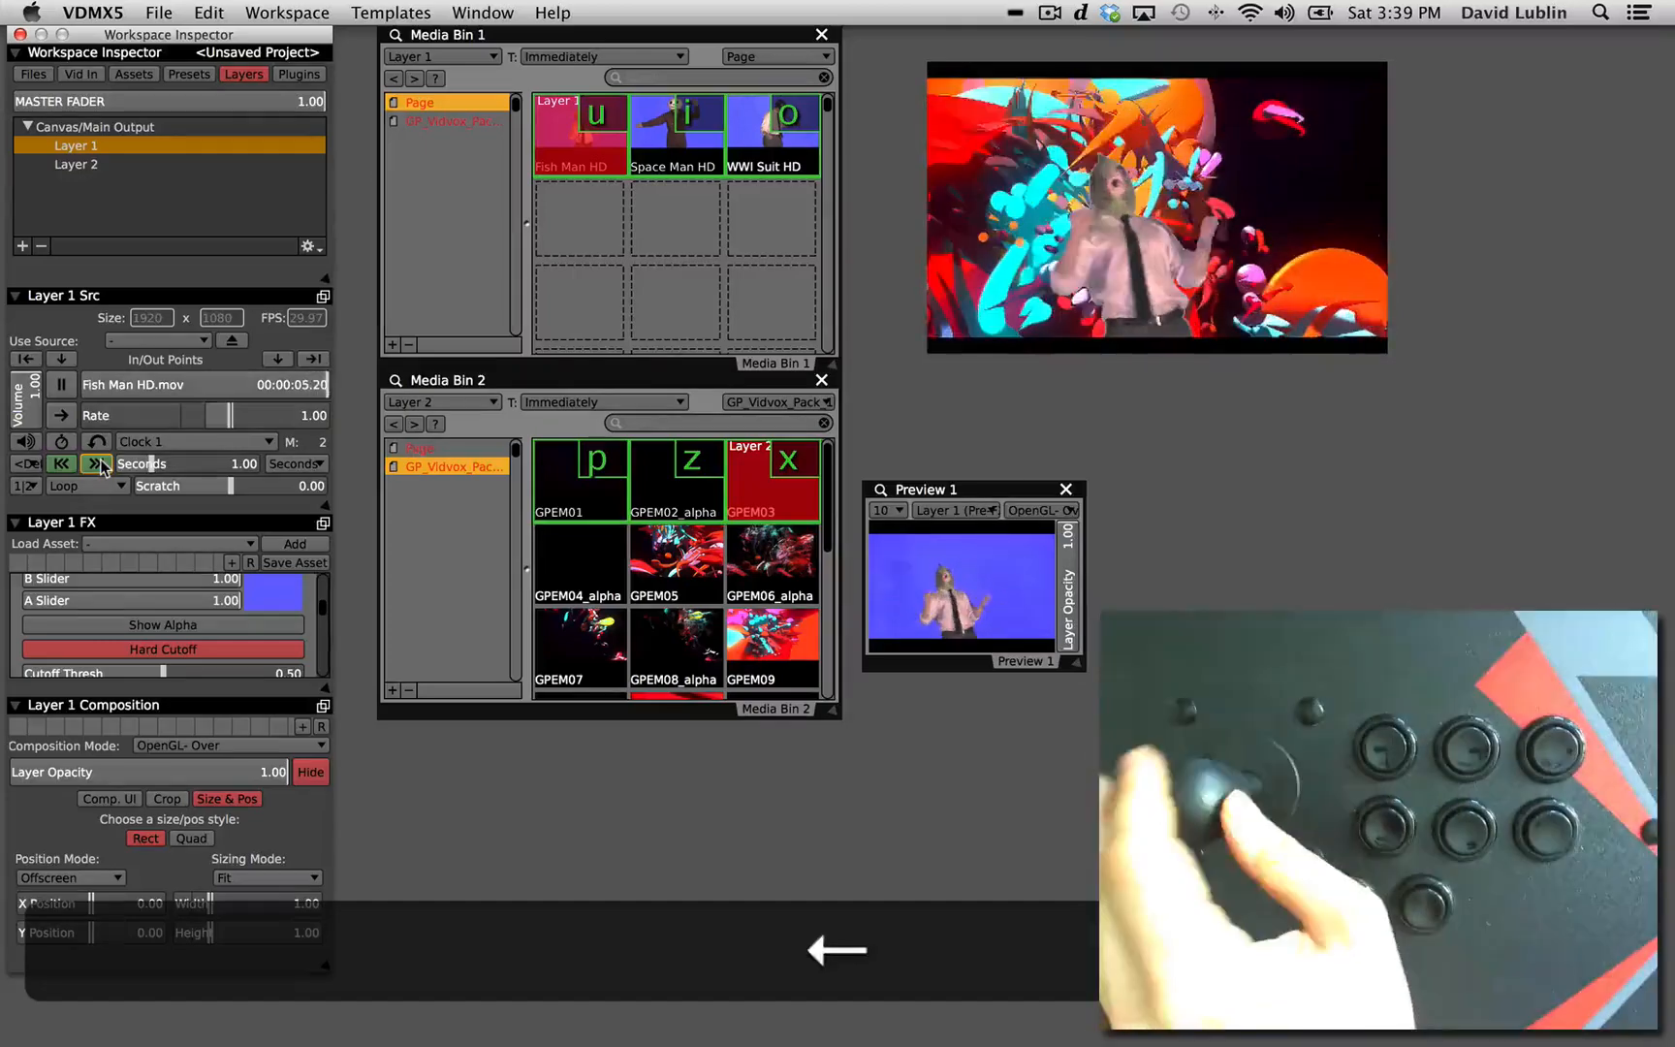
key(Left)
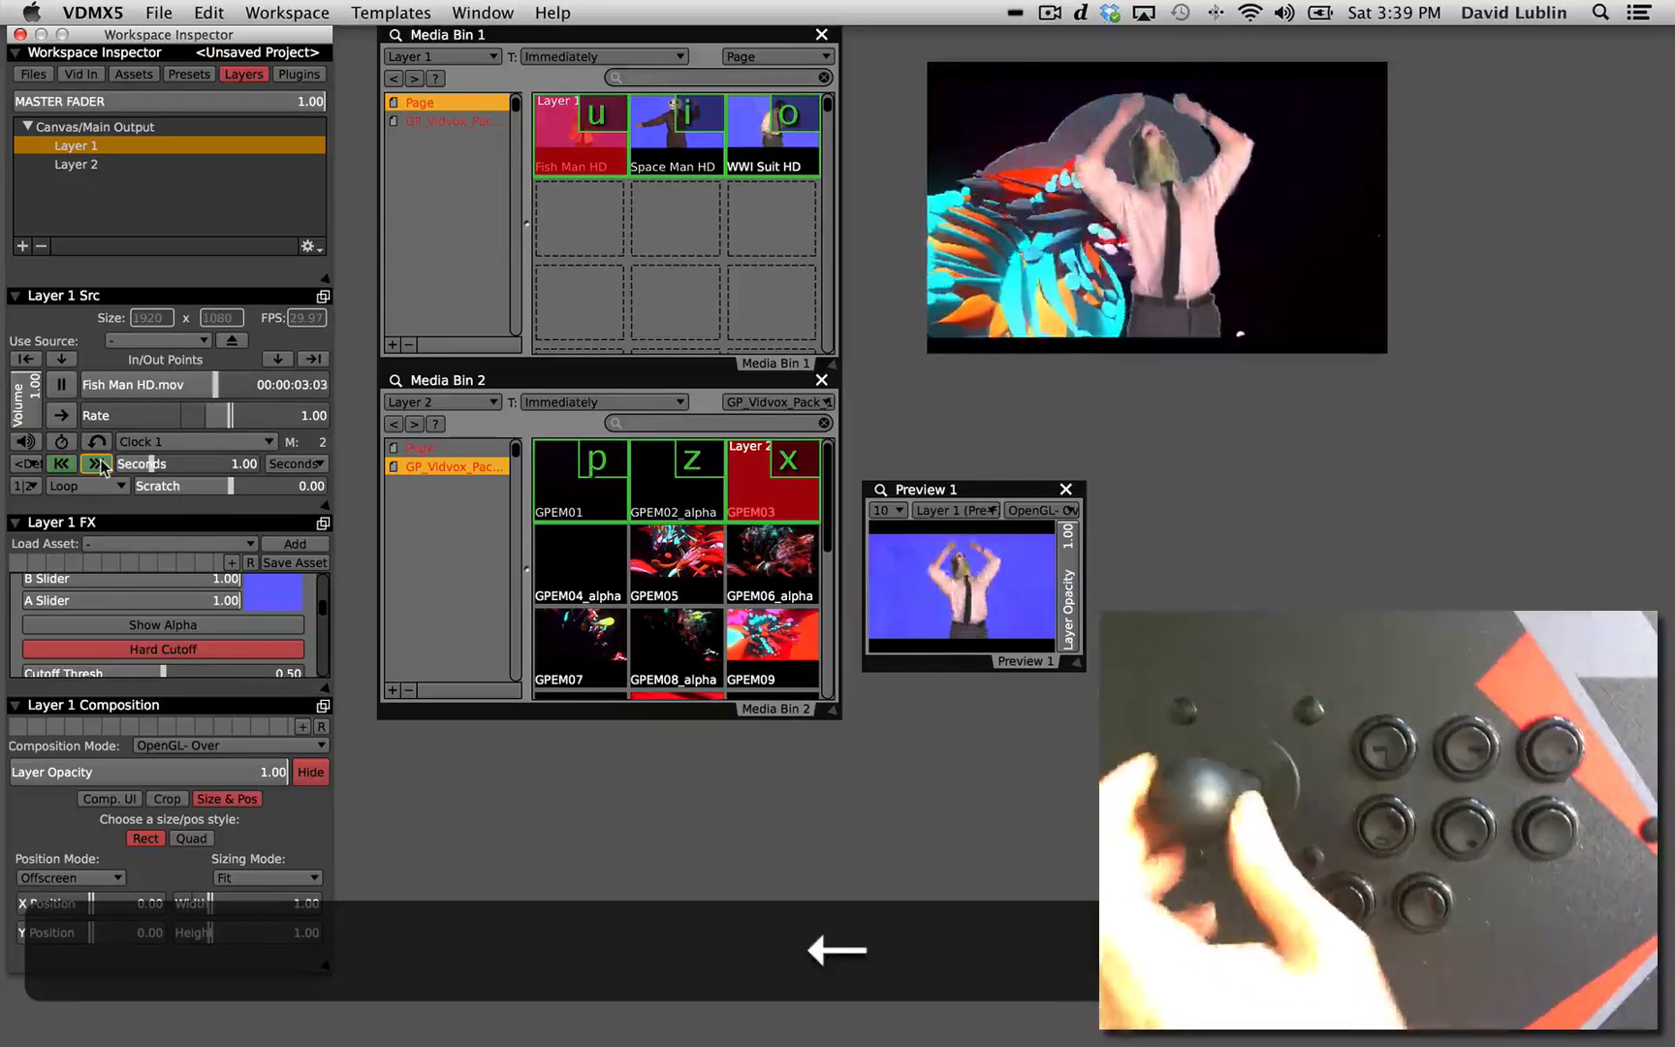
key(z)
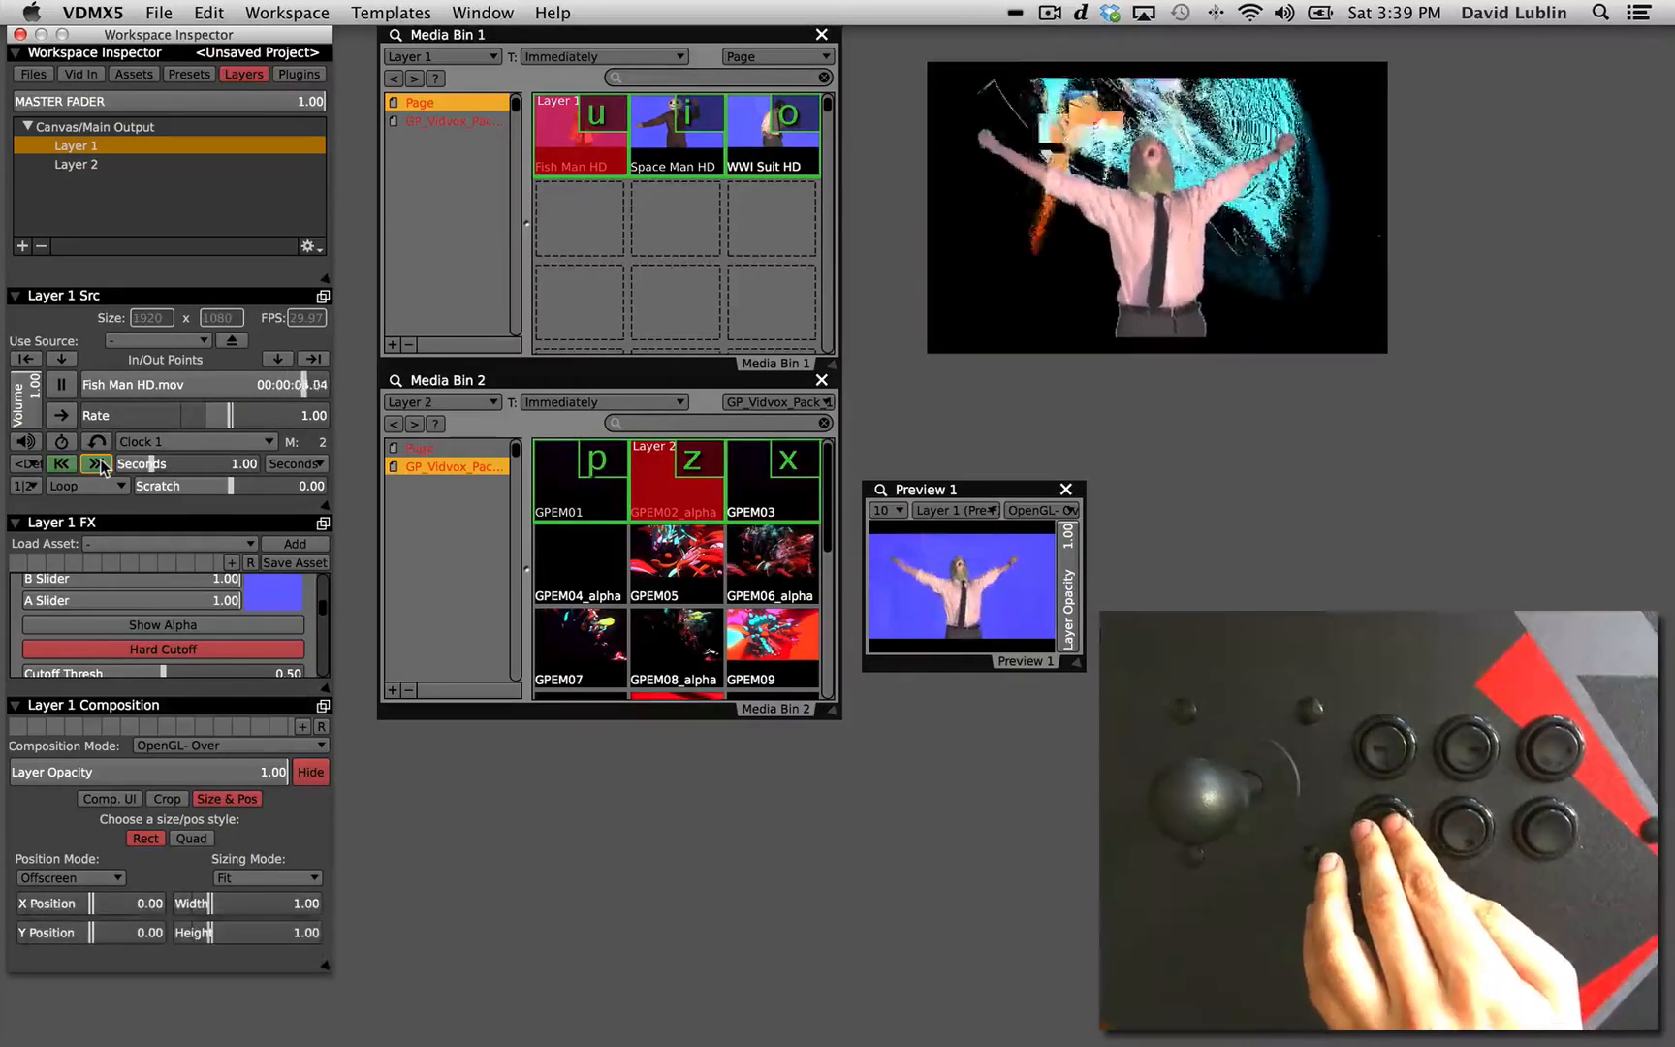
key(p)
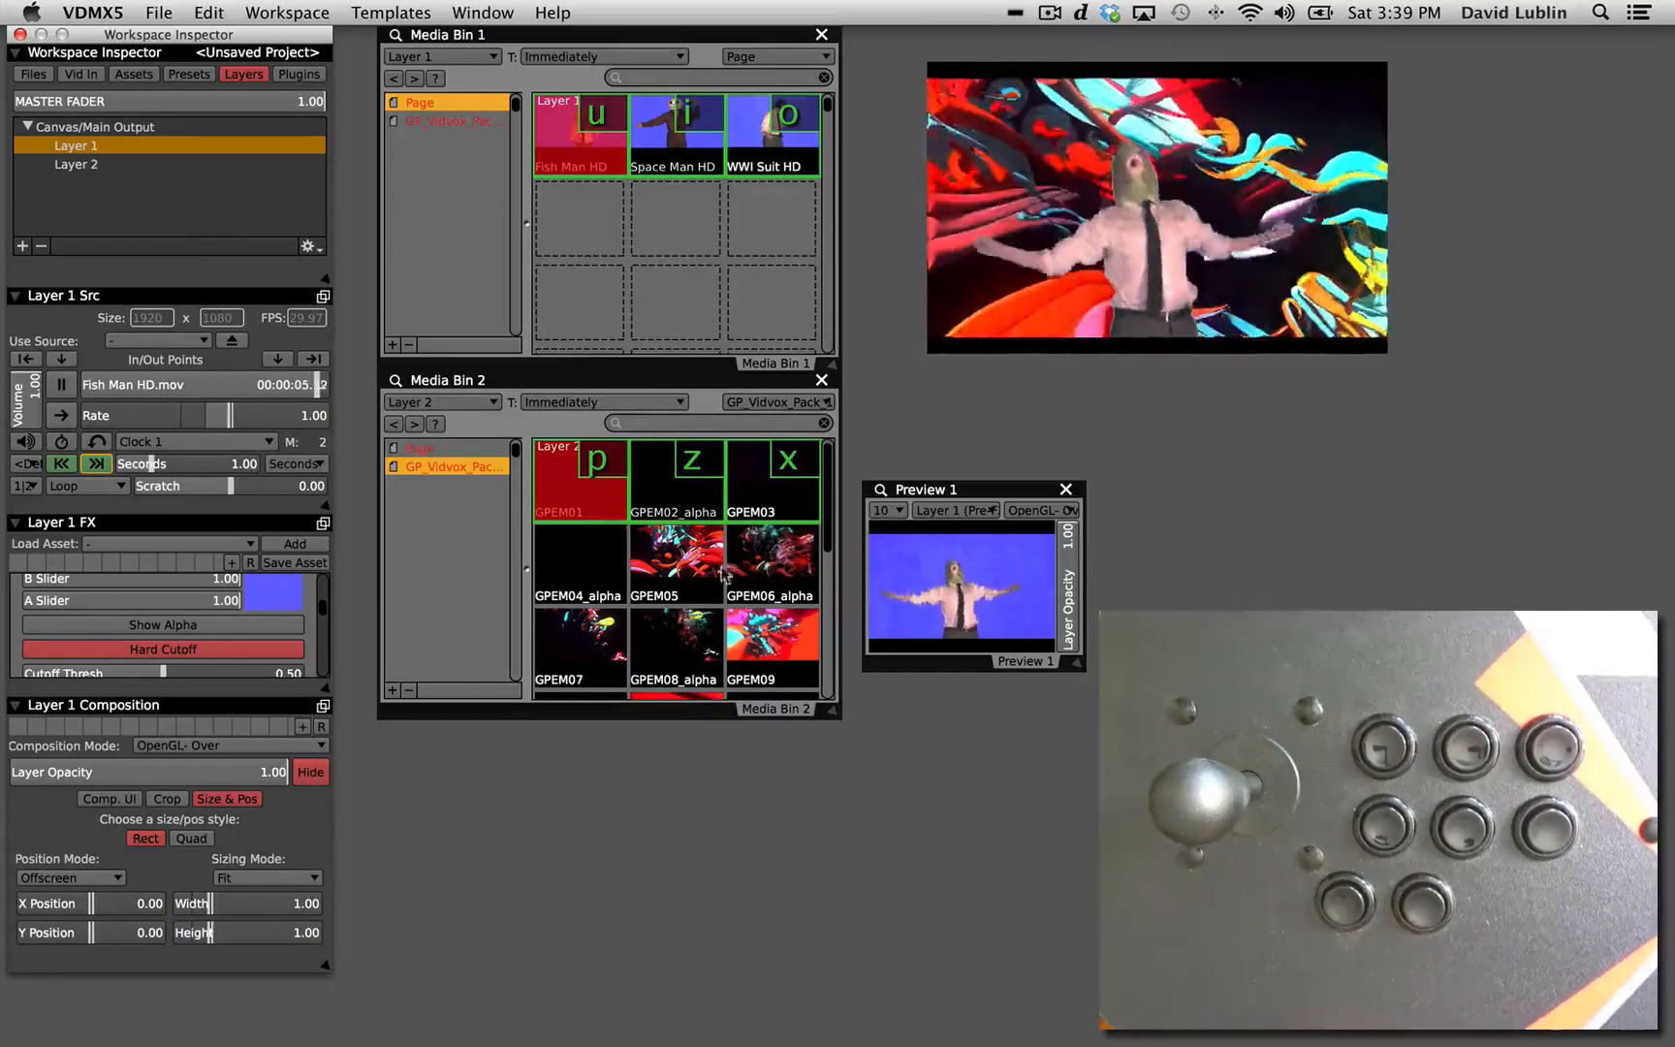
Assign the joystick's Up and Down to Media Bin 2's Transpose Up and Transpose Down controls.
click(396, 382)
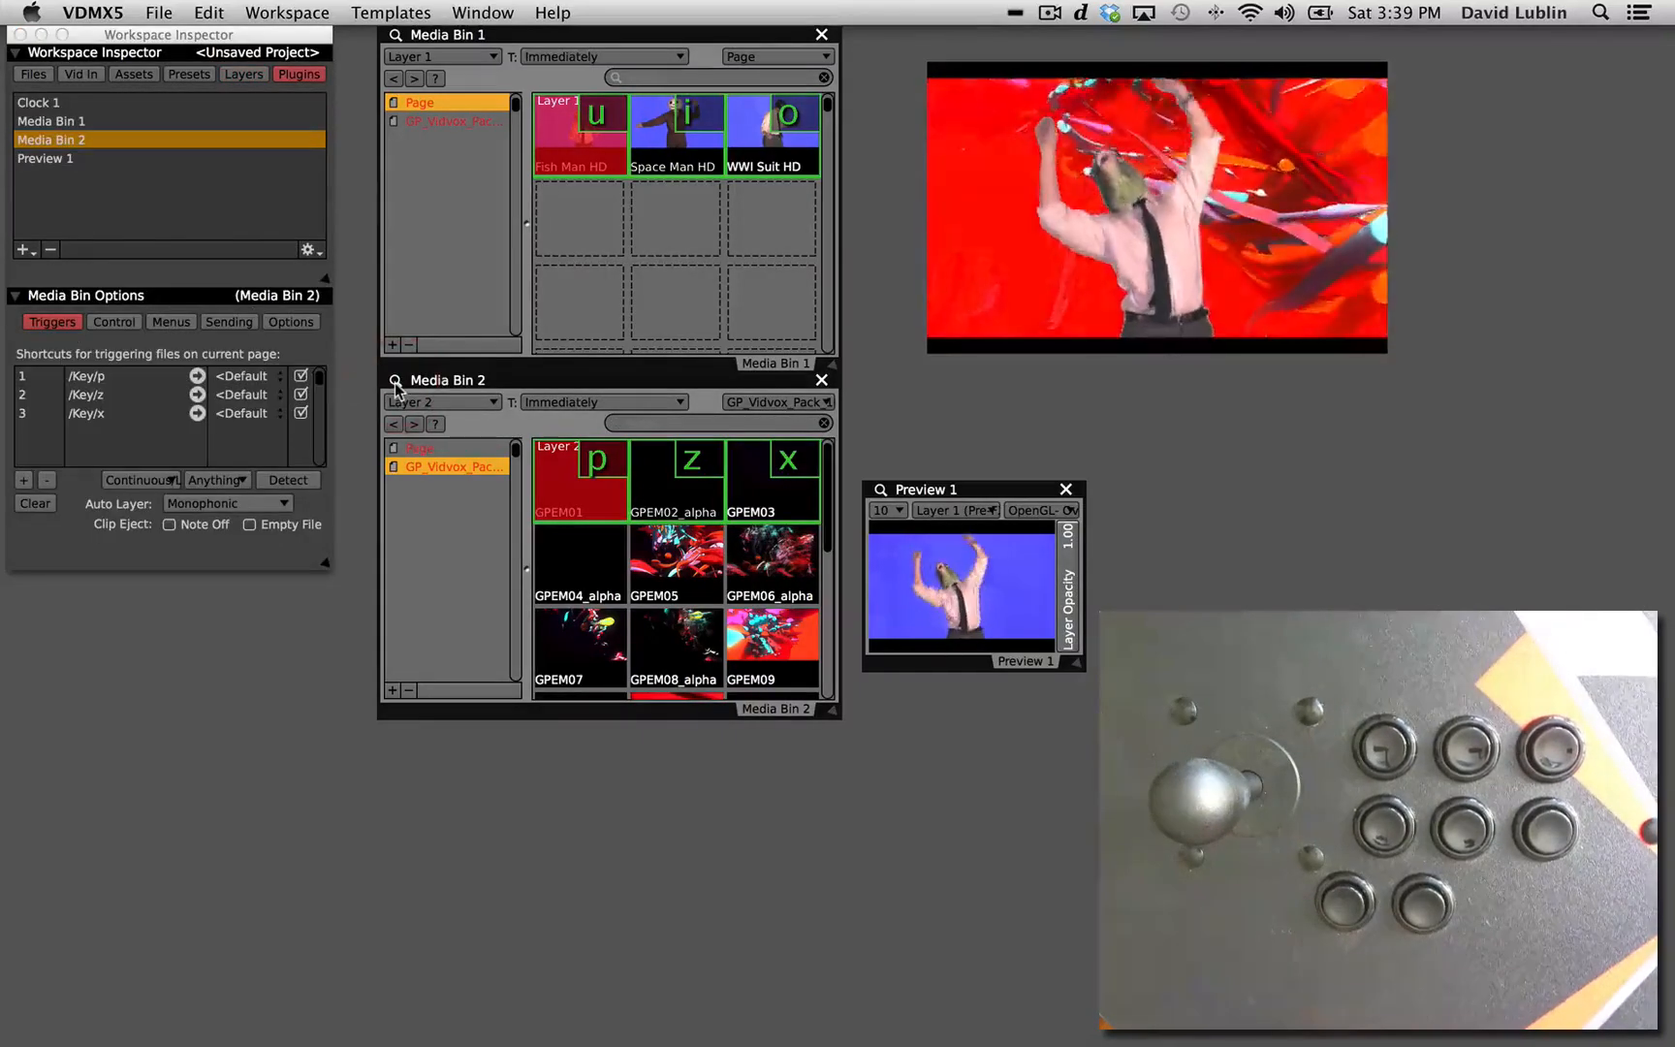
click(116, 323)
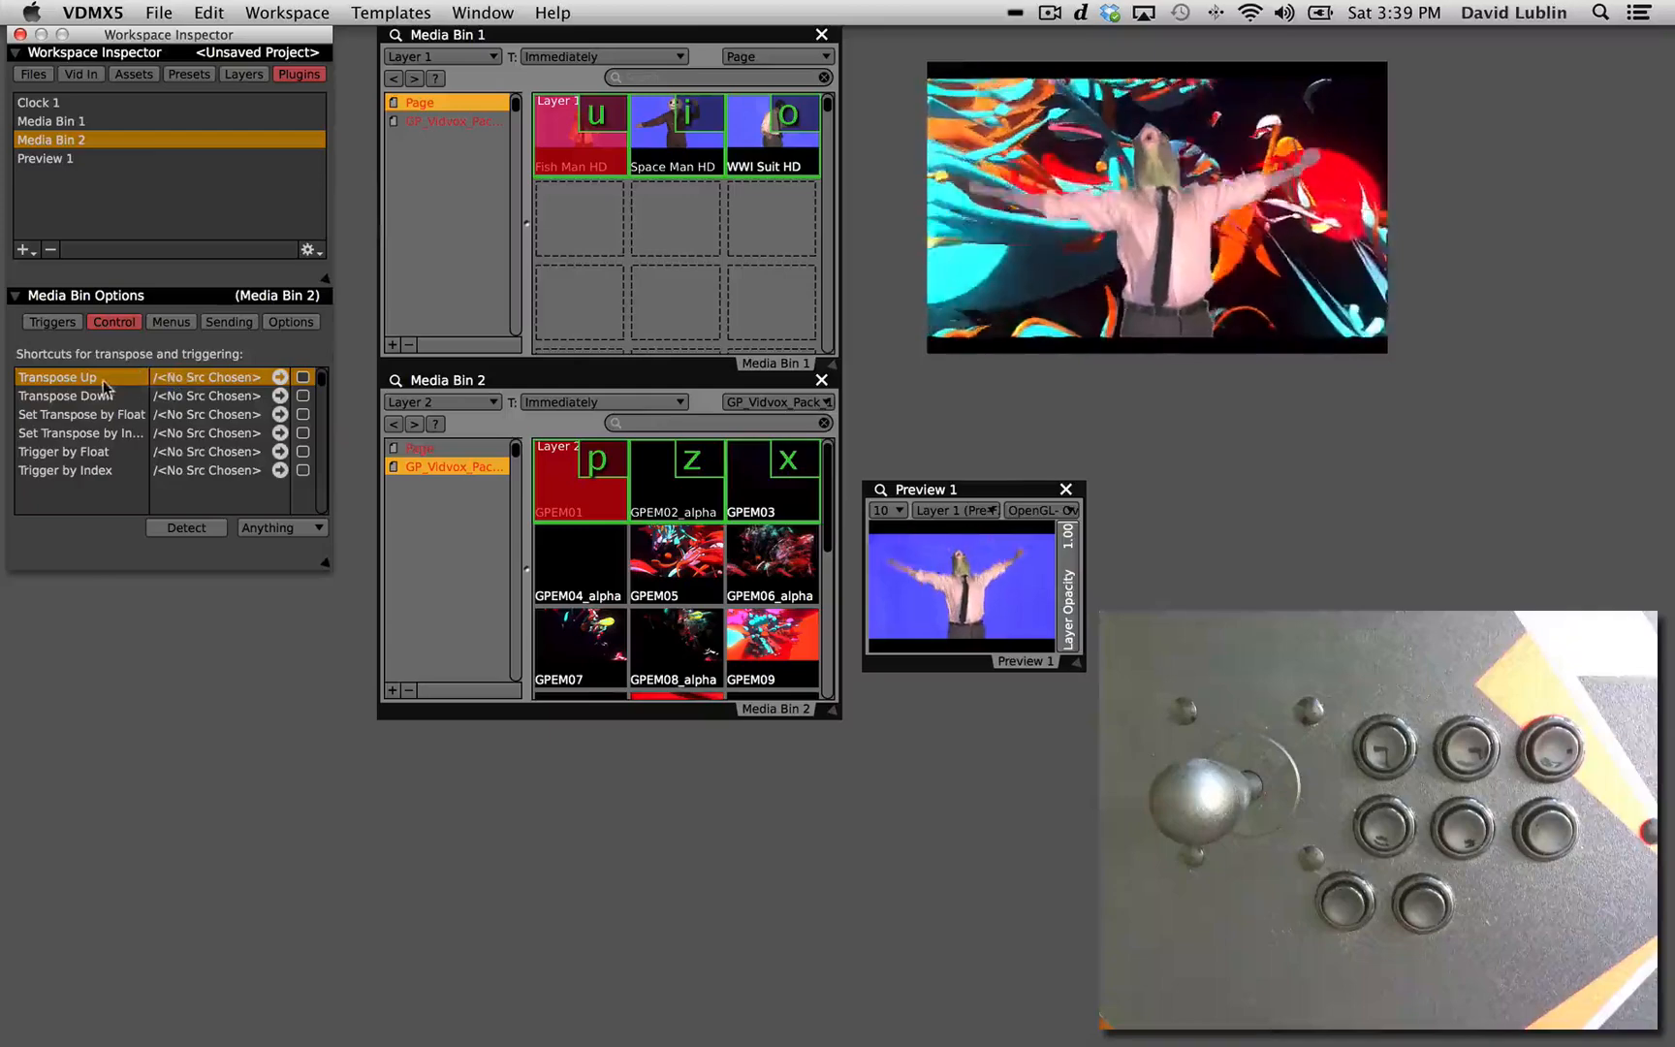
click(214, 525)
key(Up)
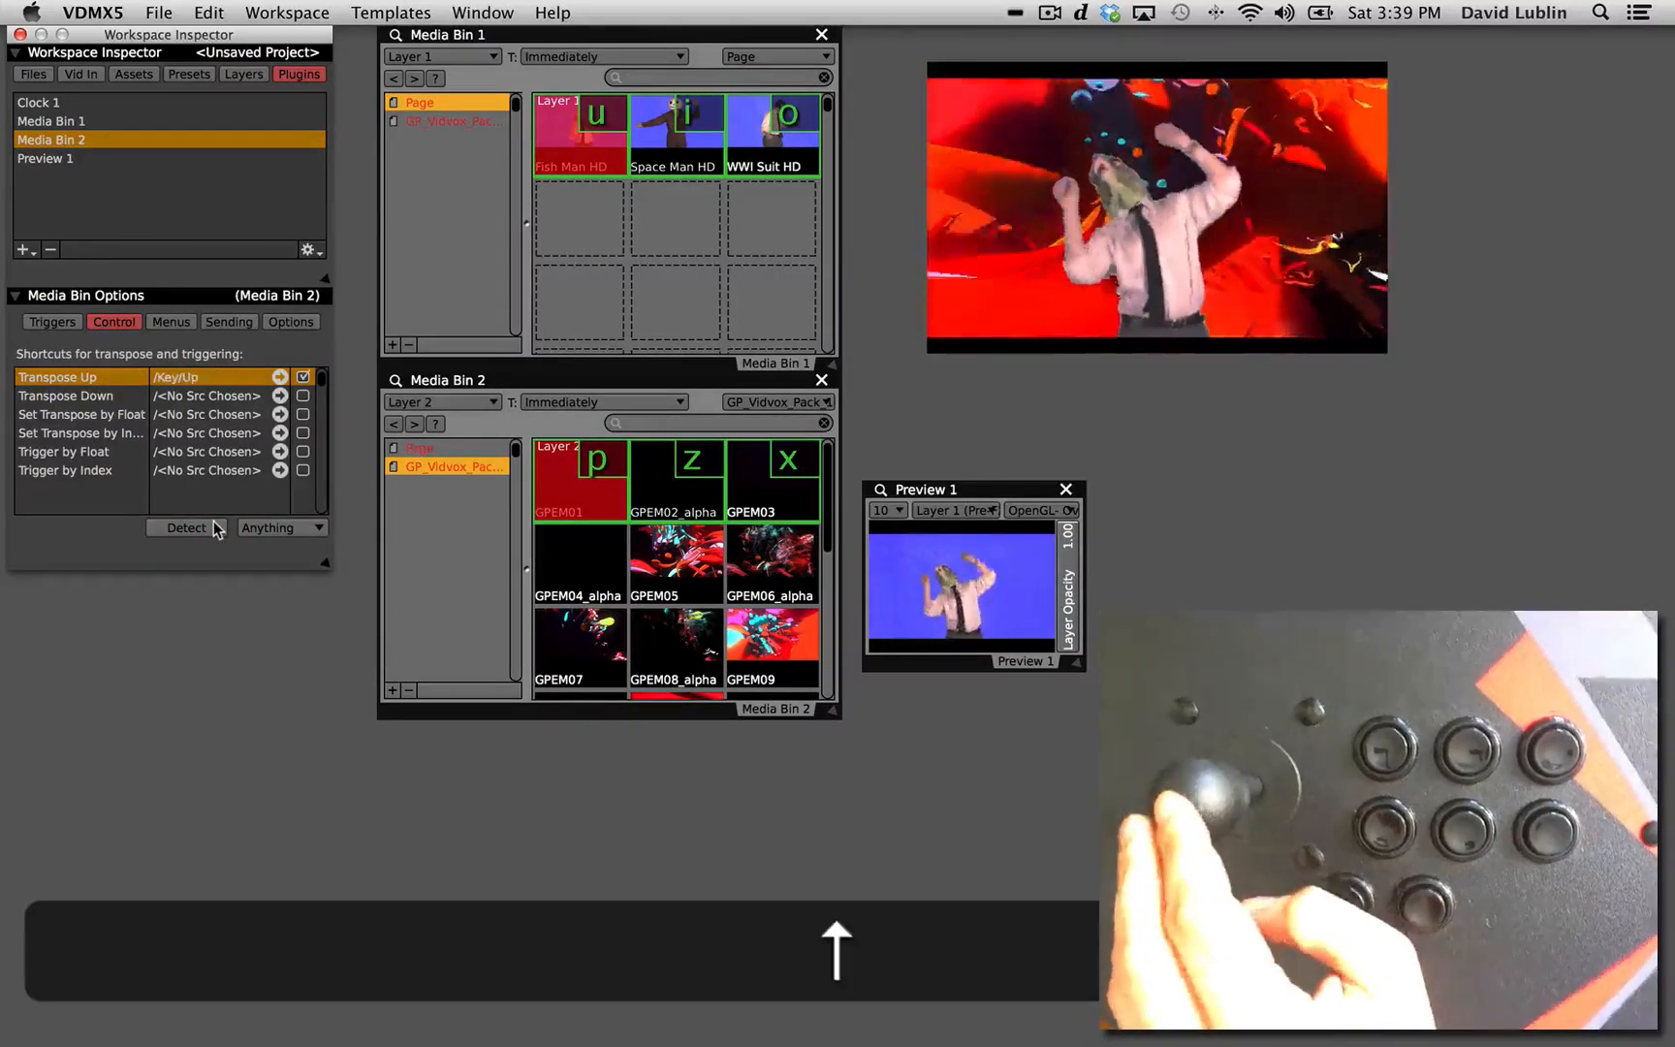
click(101, 394)
key(Down)
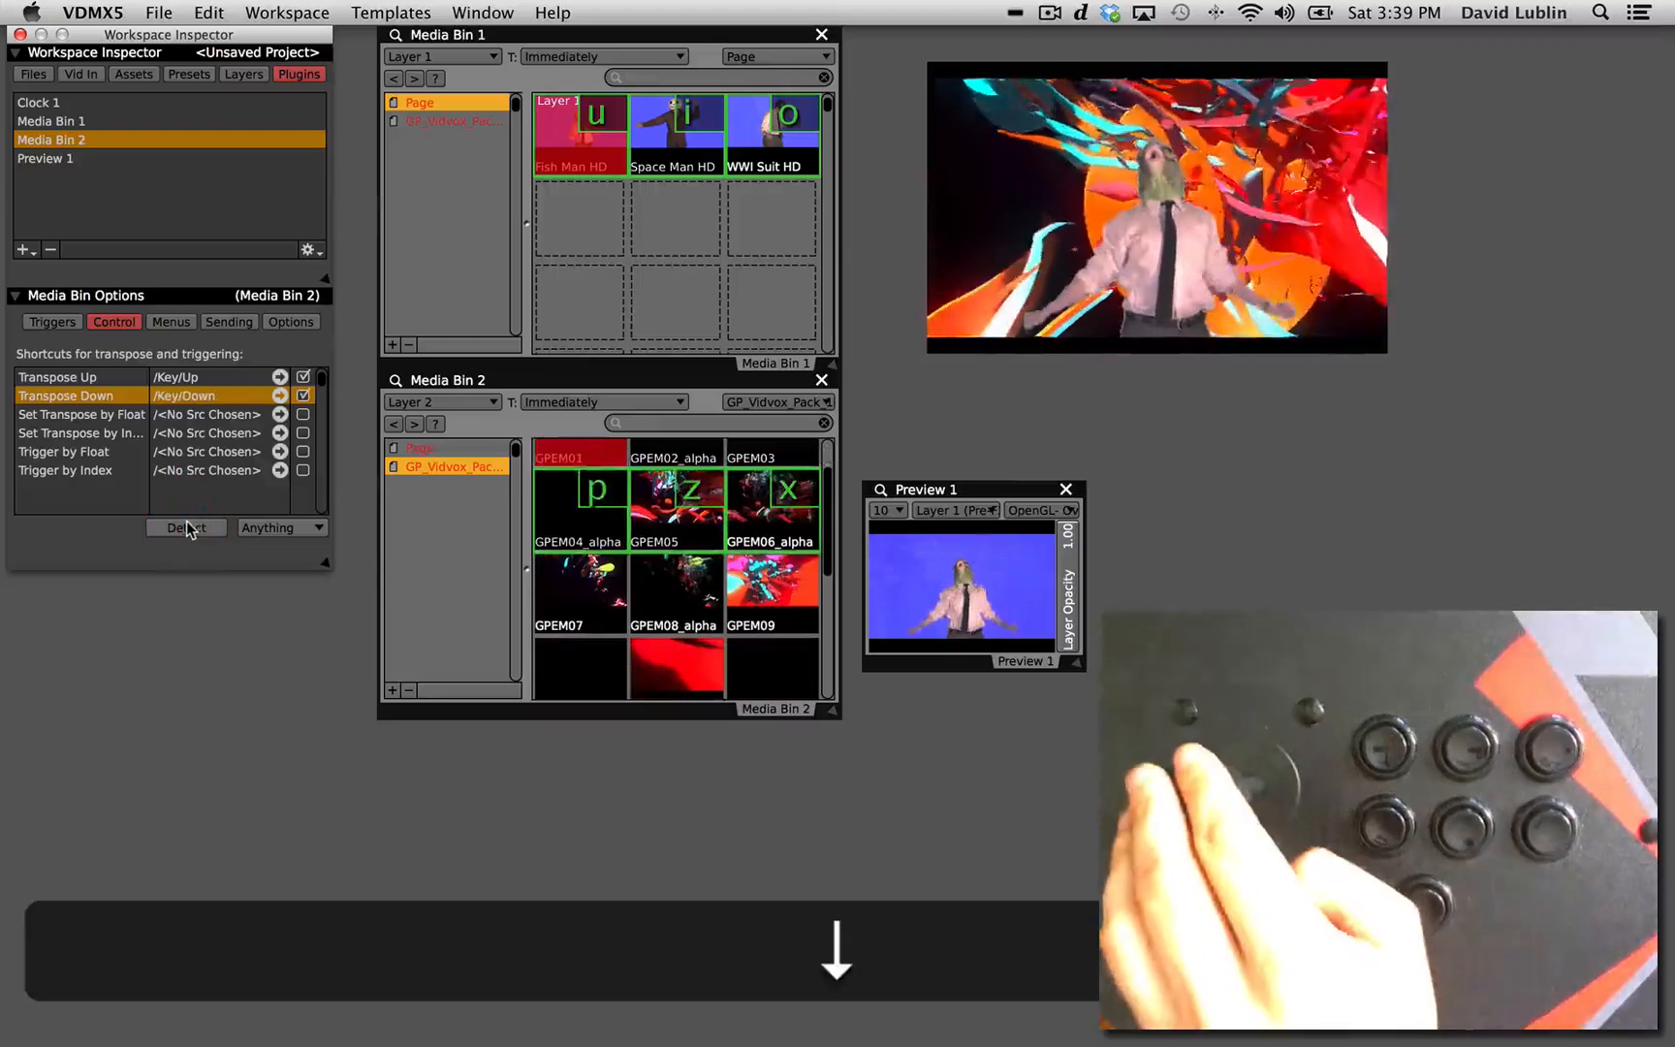
Transpose Media Bin 2's triggers to the GPEM07 row and play GPEM08_alpha, ending with GPEM09 on Layer 2.
key(Down)
key(Down)
key(Down)
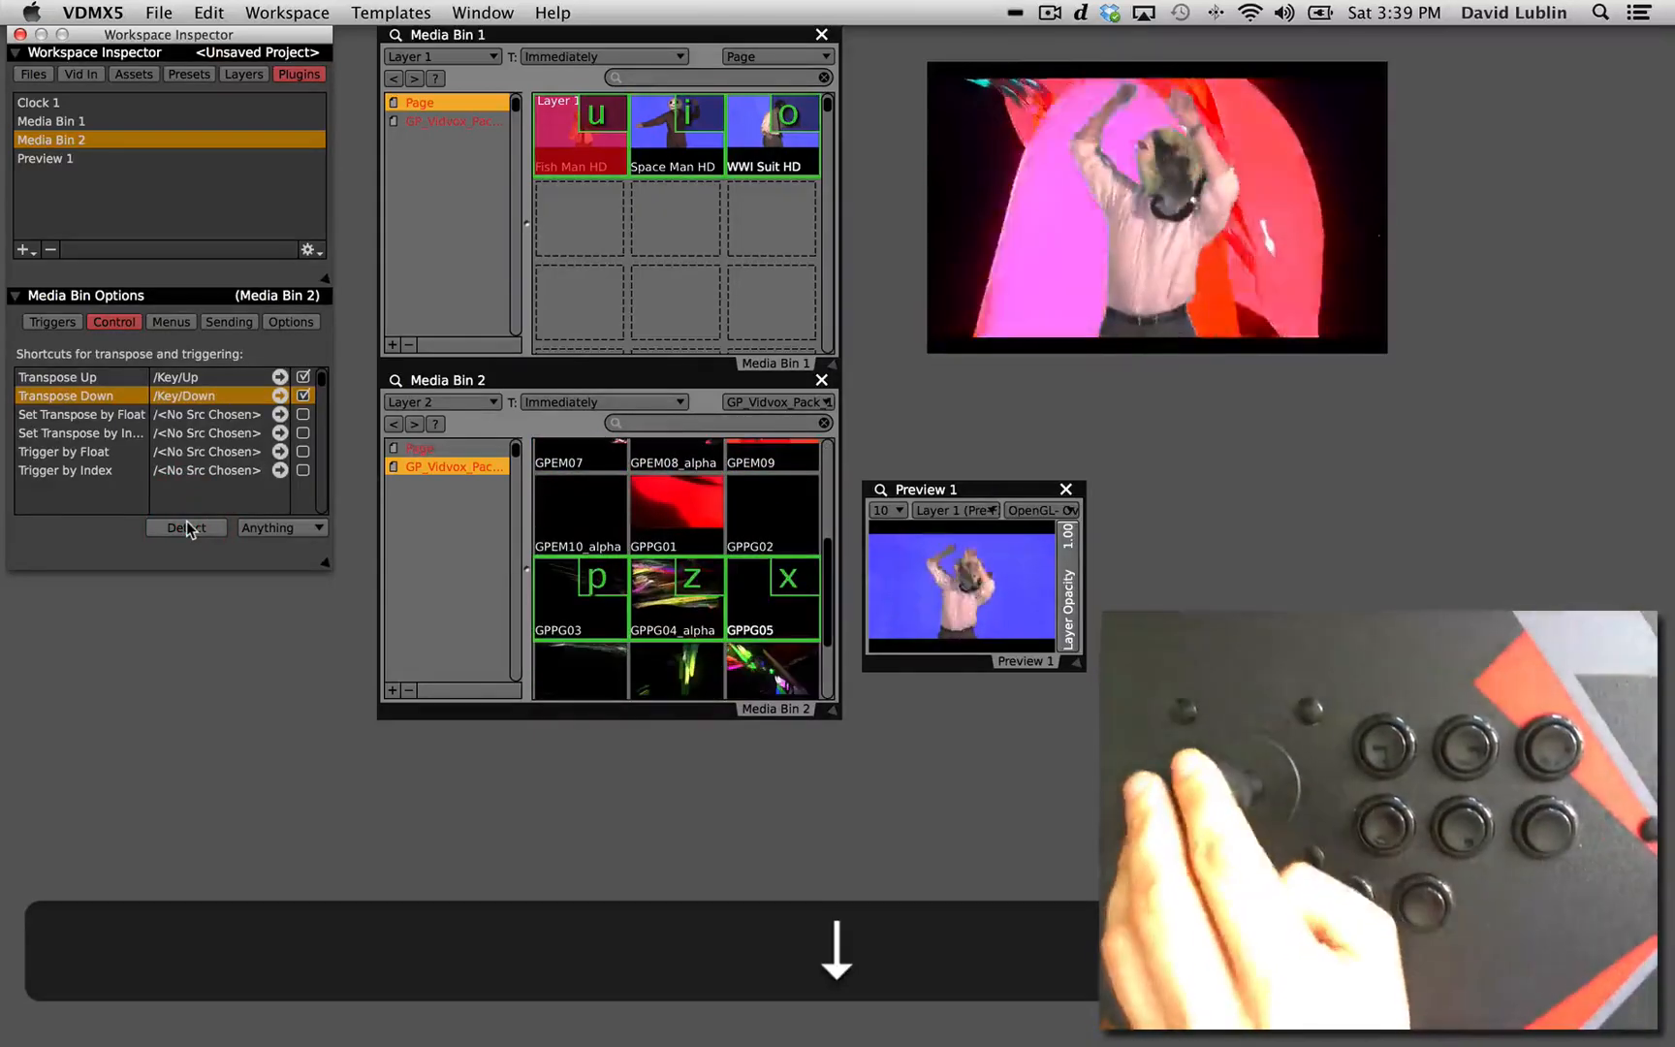
key(Up)
key(Up)
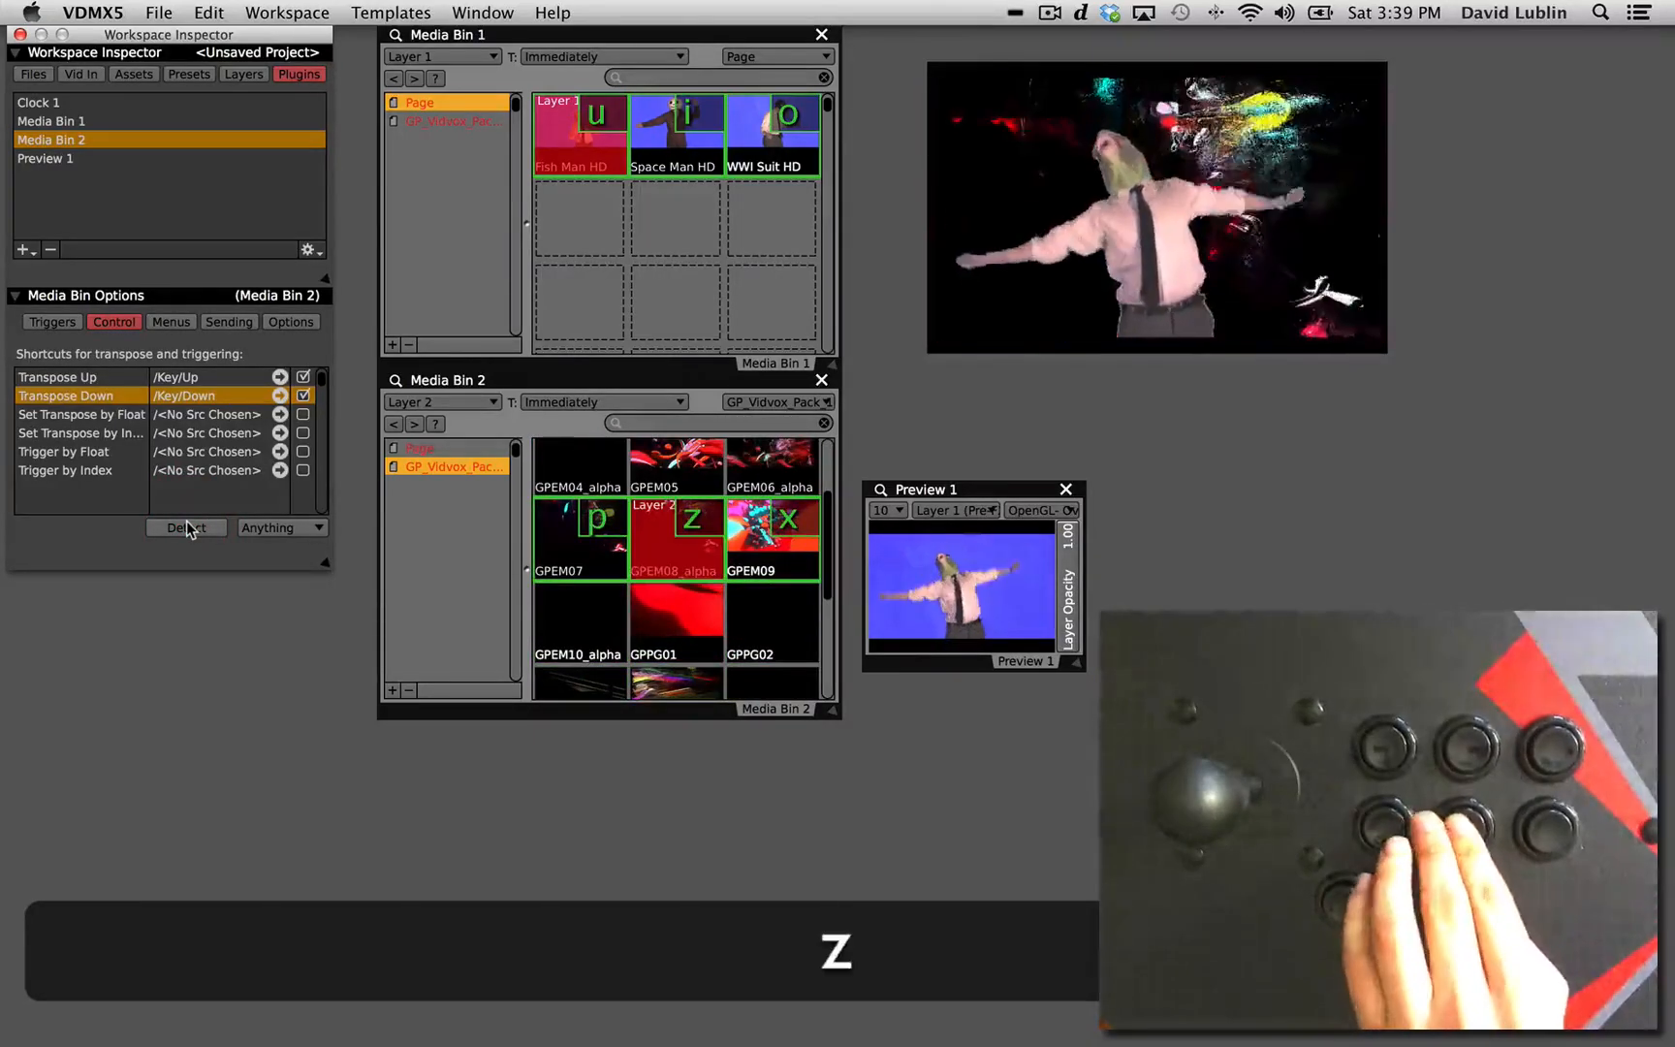
key(x)
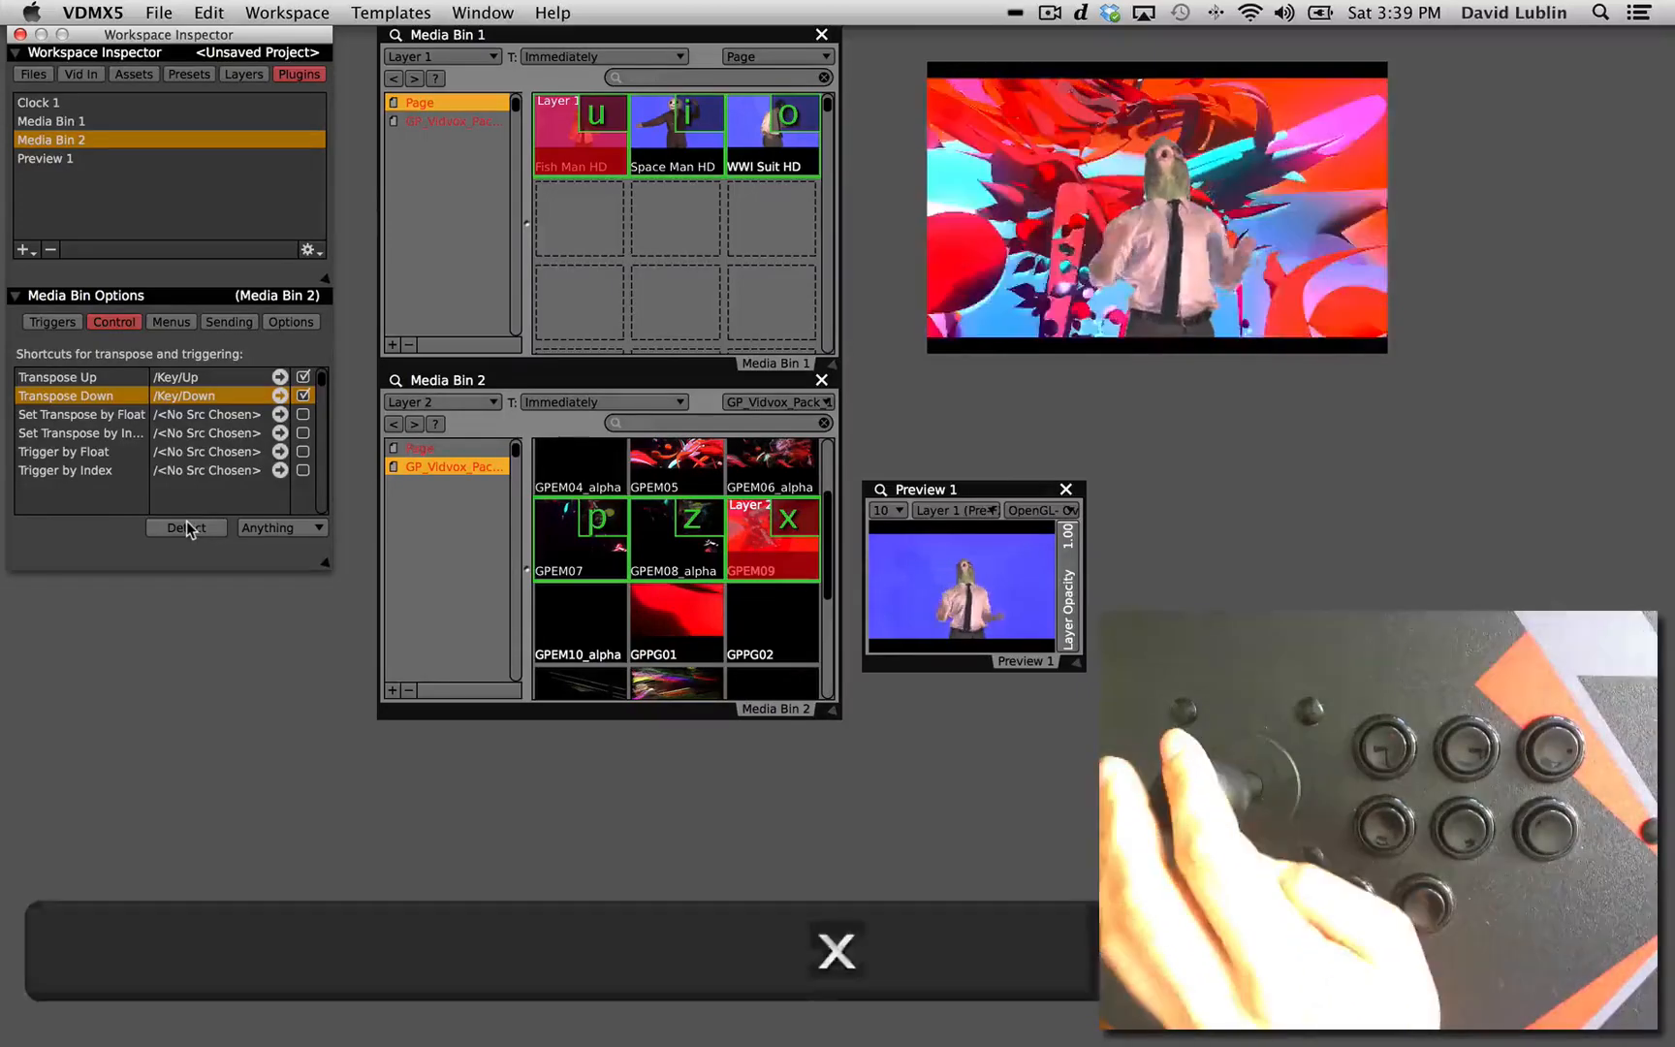
Shift Media Bin 2's trigger row down to the GPPG clips and back up to the GPEM01 row.
key(Up)
key(Down)
key(Down)
key(Down)
key(Down)
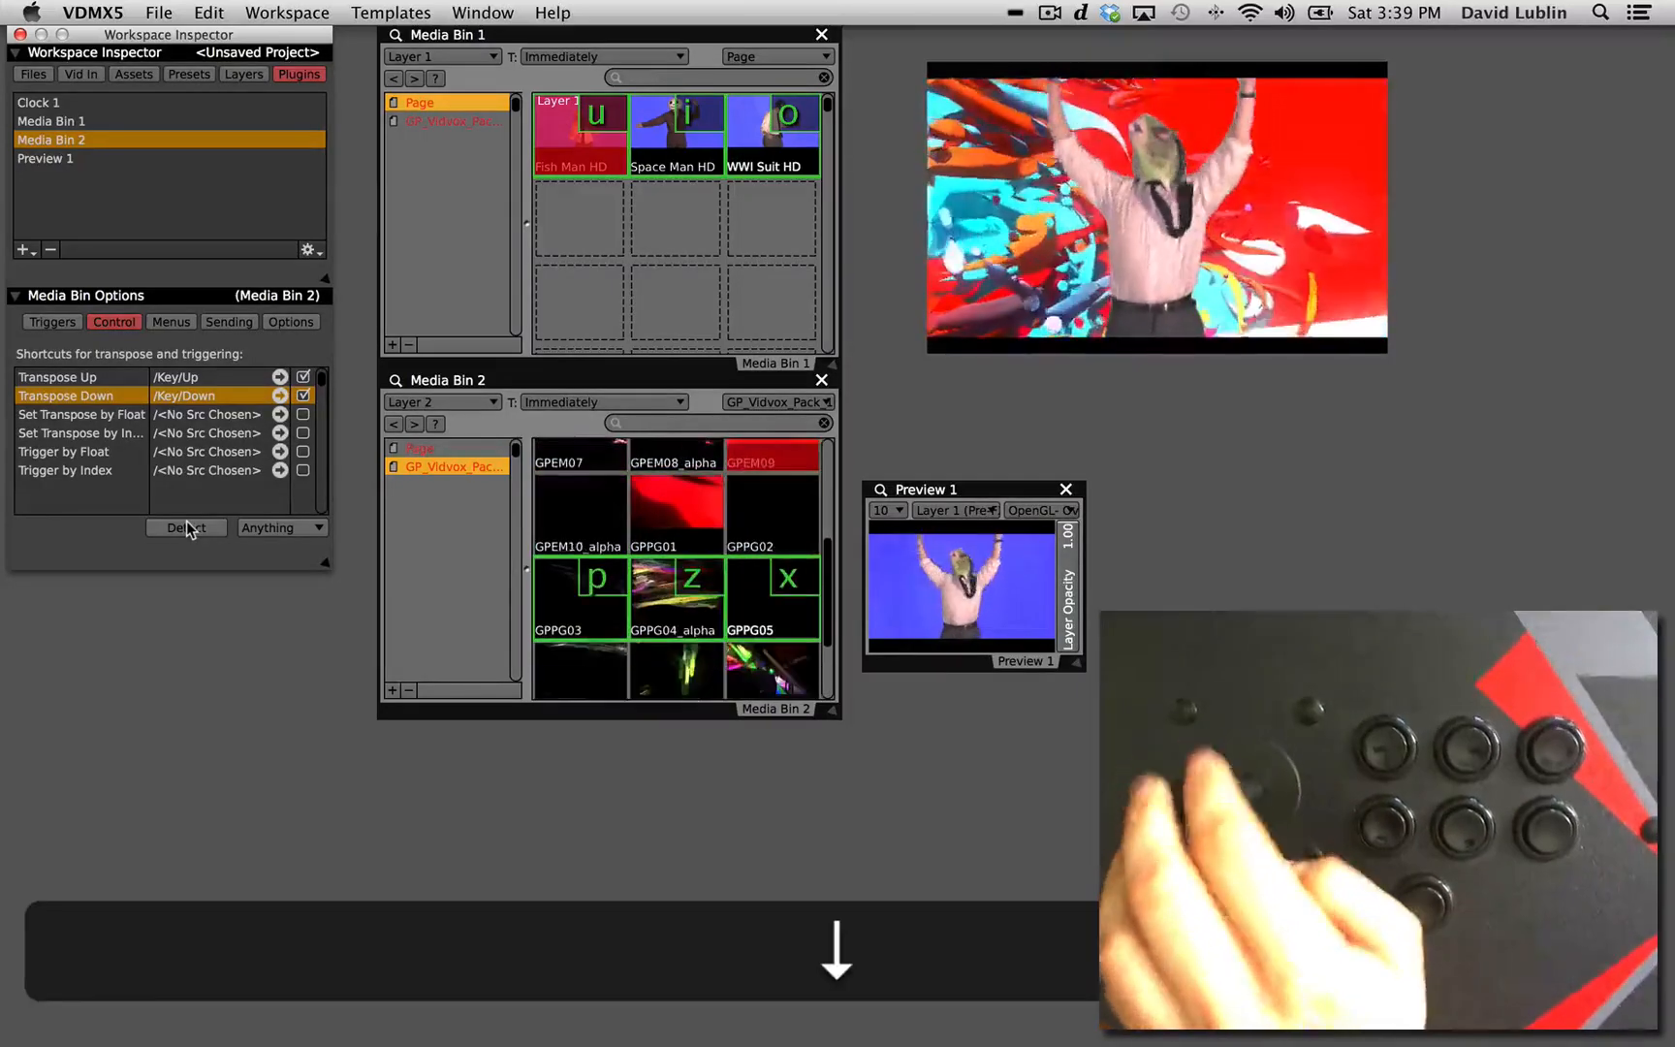
key(Right)
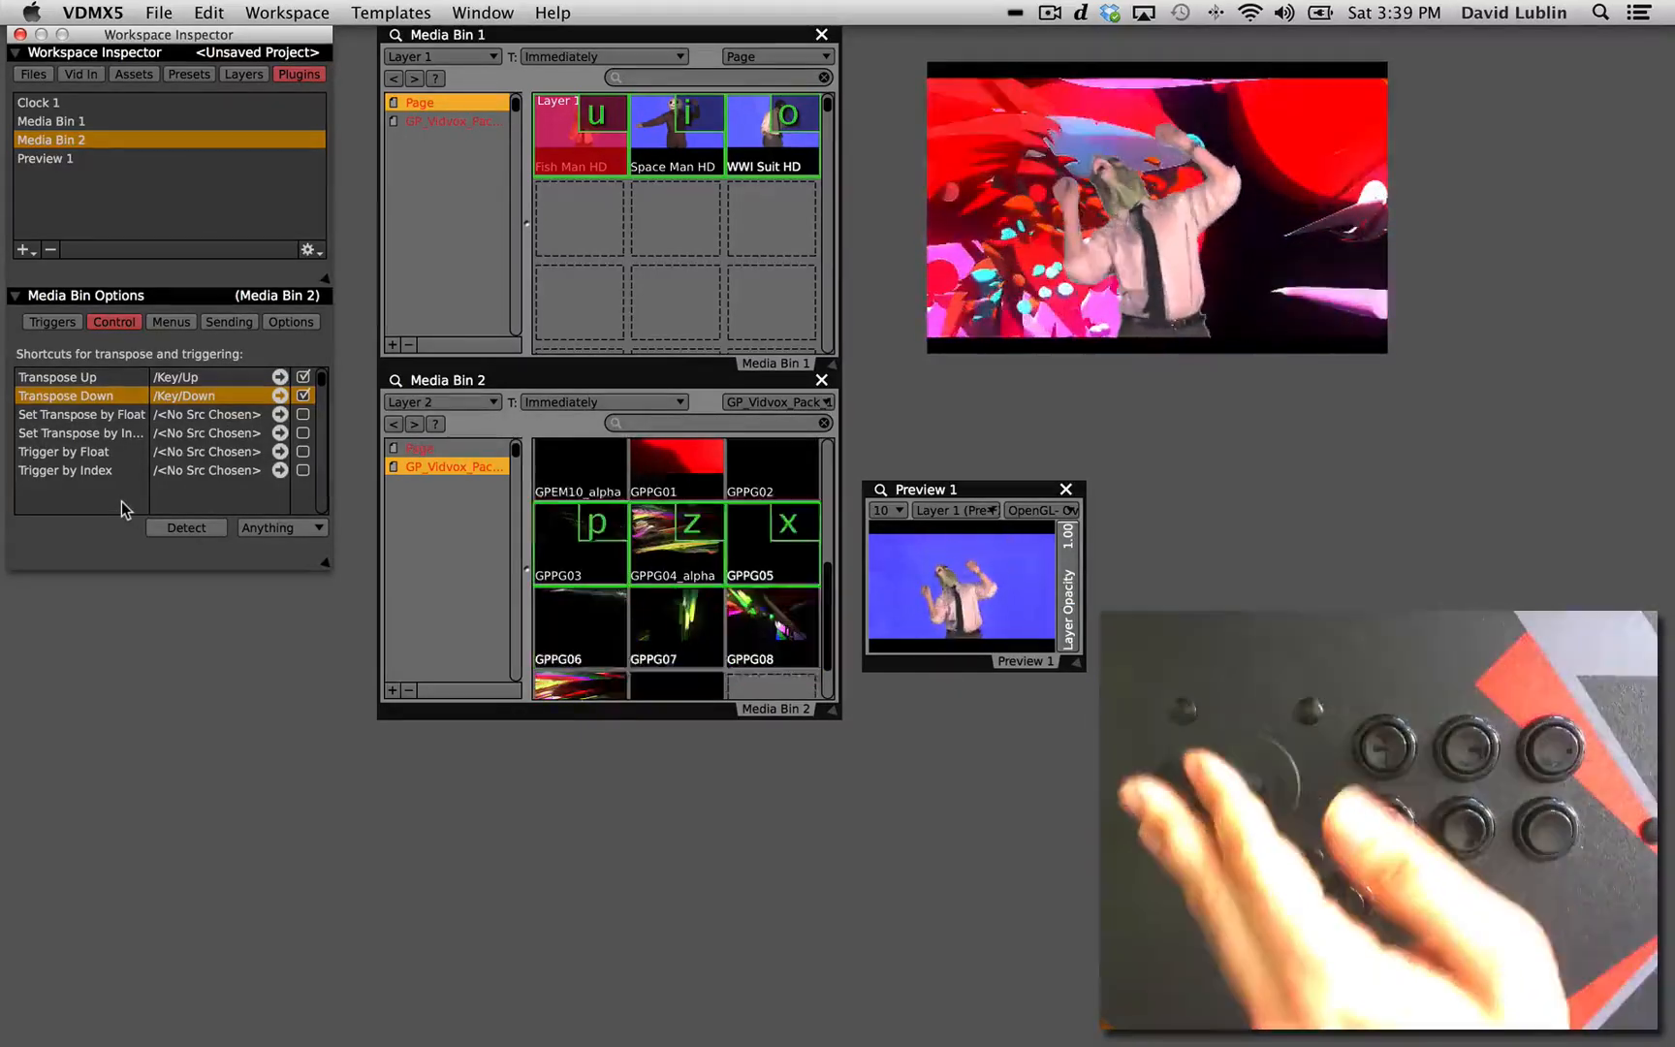
key(Up)
key(Right)
key(Up)
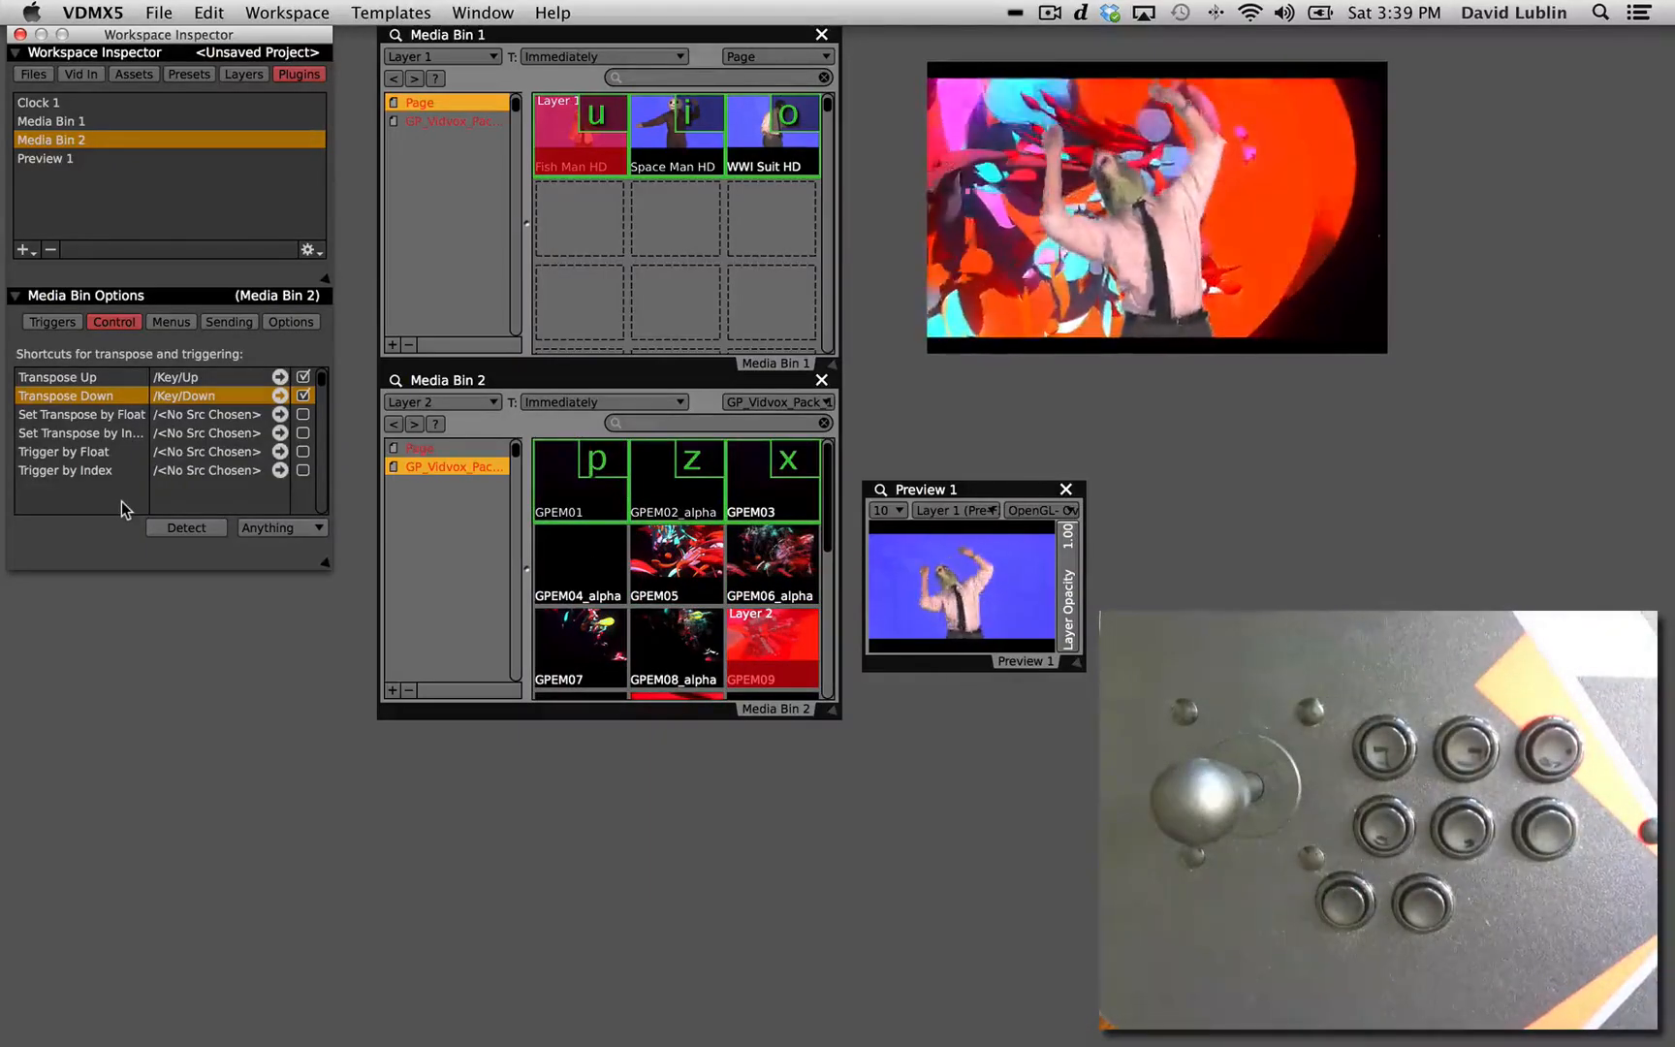
Open Layer 2's FX controls as a separate window beside Preview 1 and add the RGB Strobe.fs color effect.
click(233, 77)
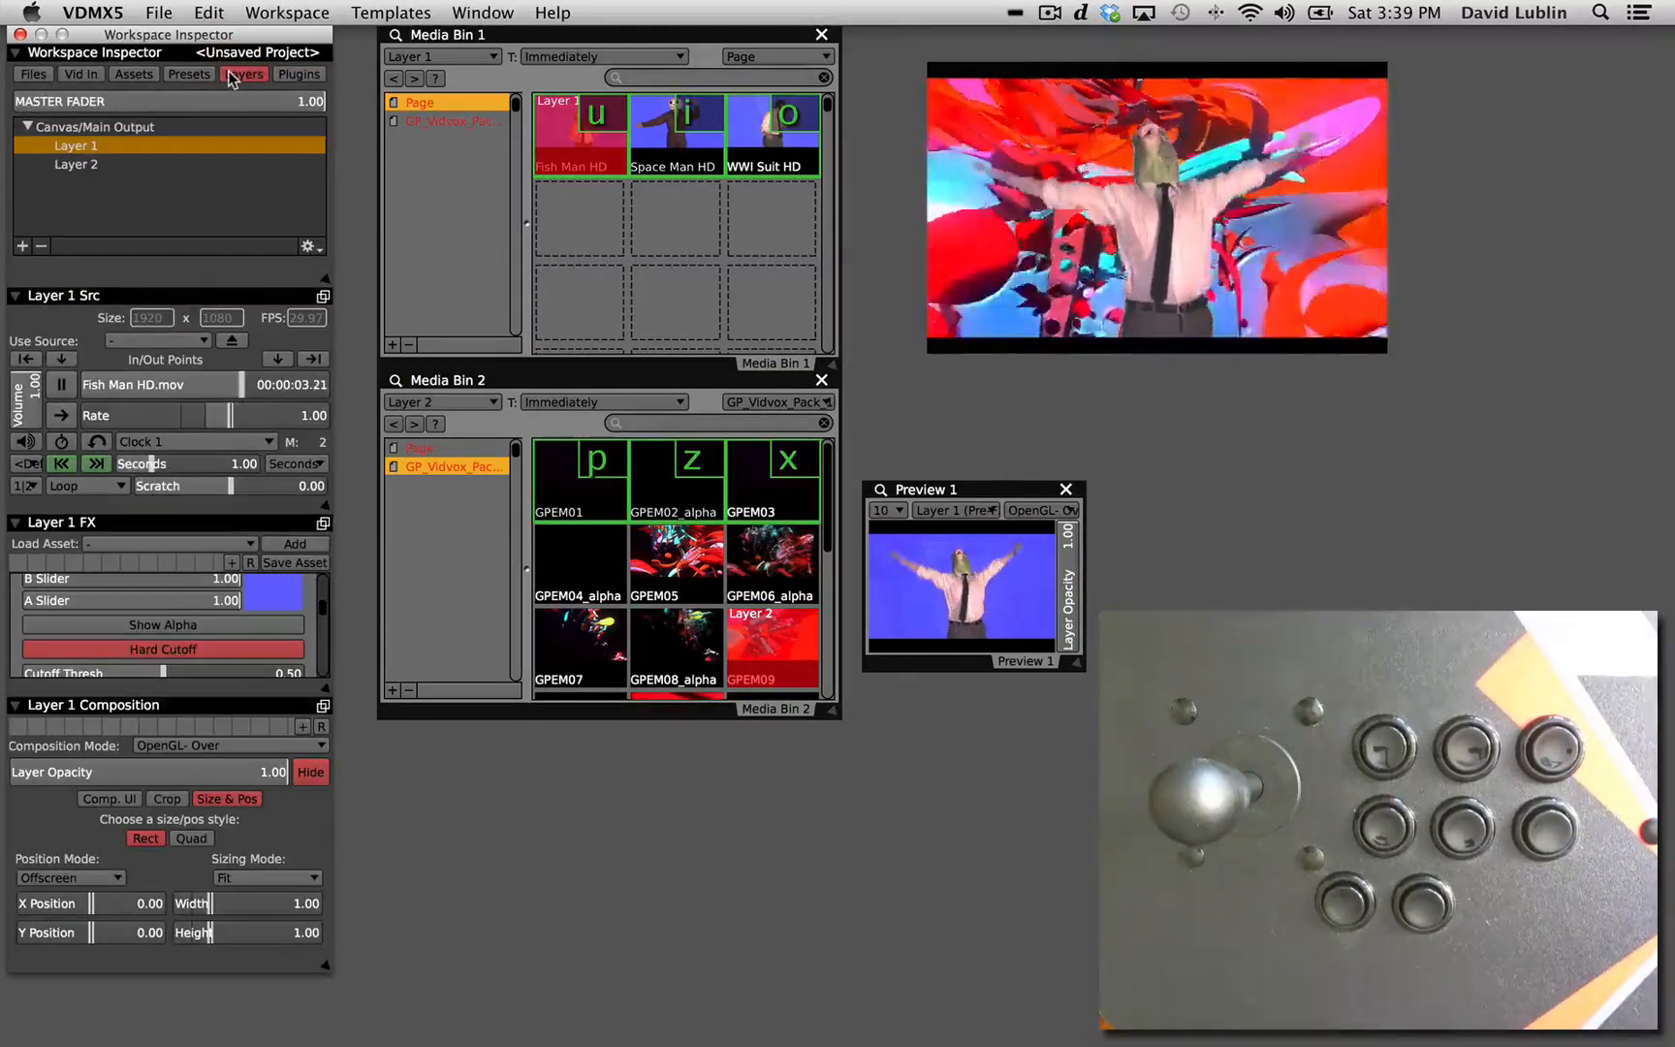
click(85, 167)
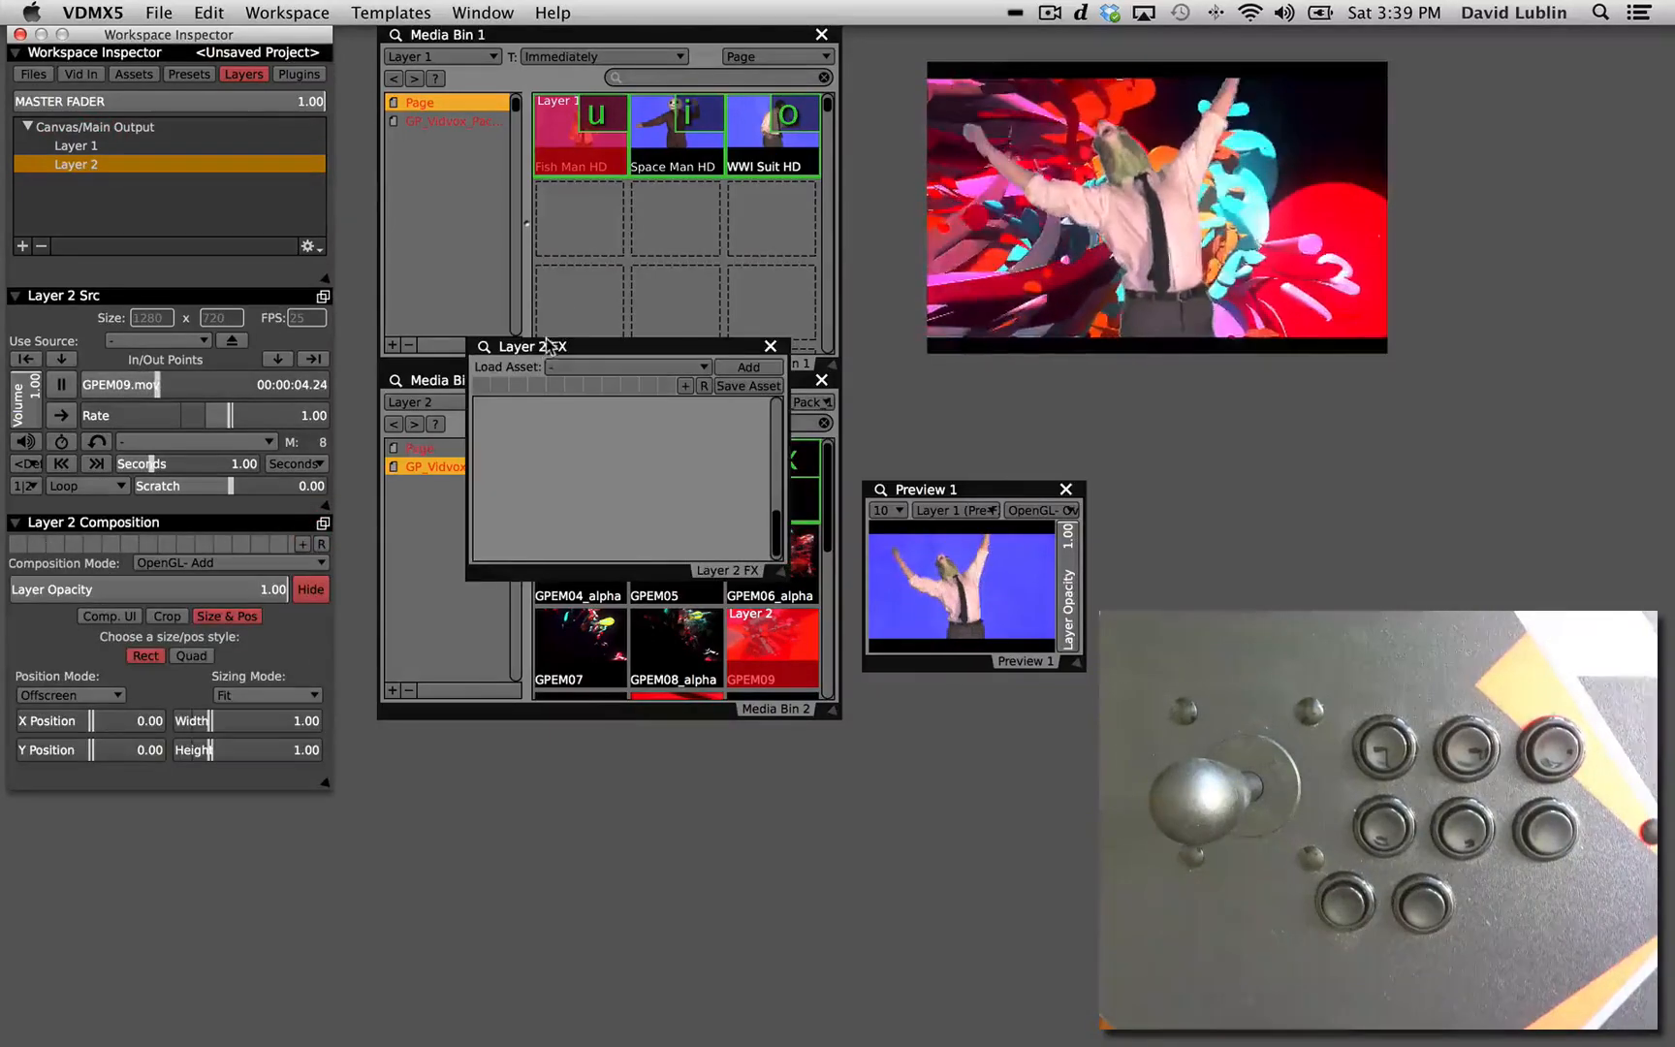
drag(550, 340, 1204, 461)
click(1232, 488)
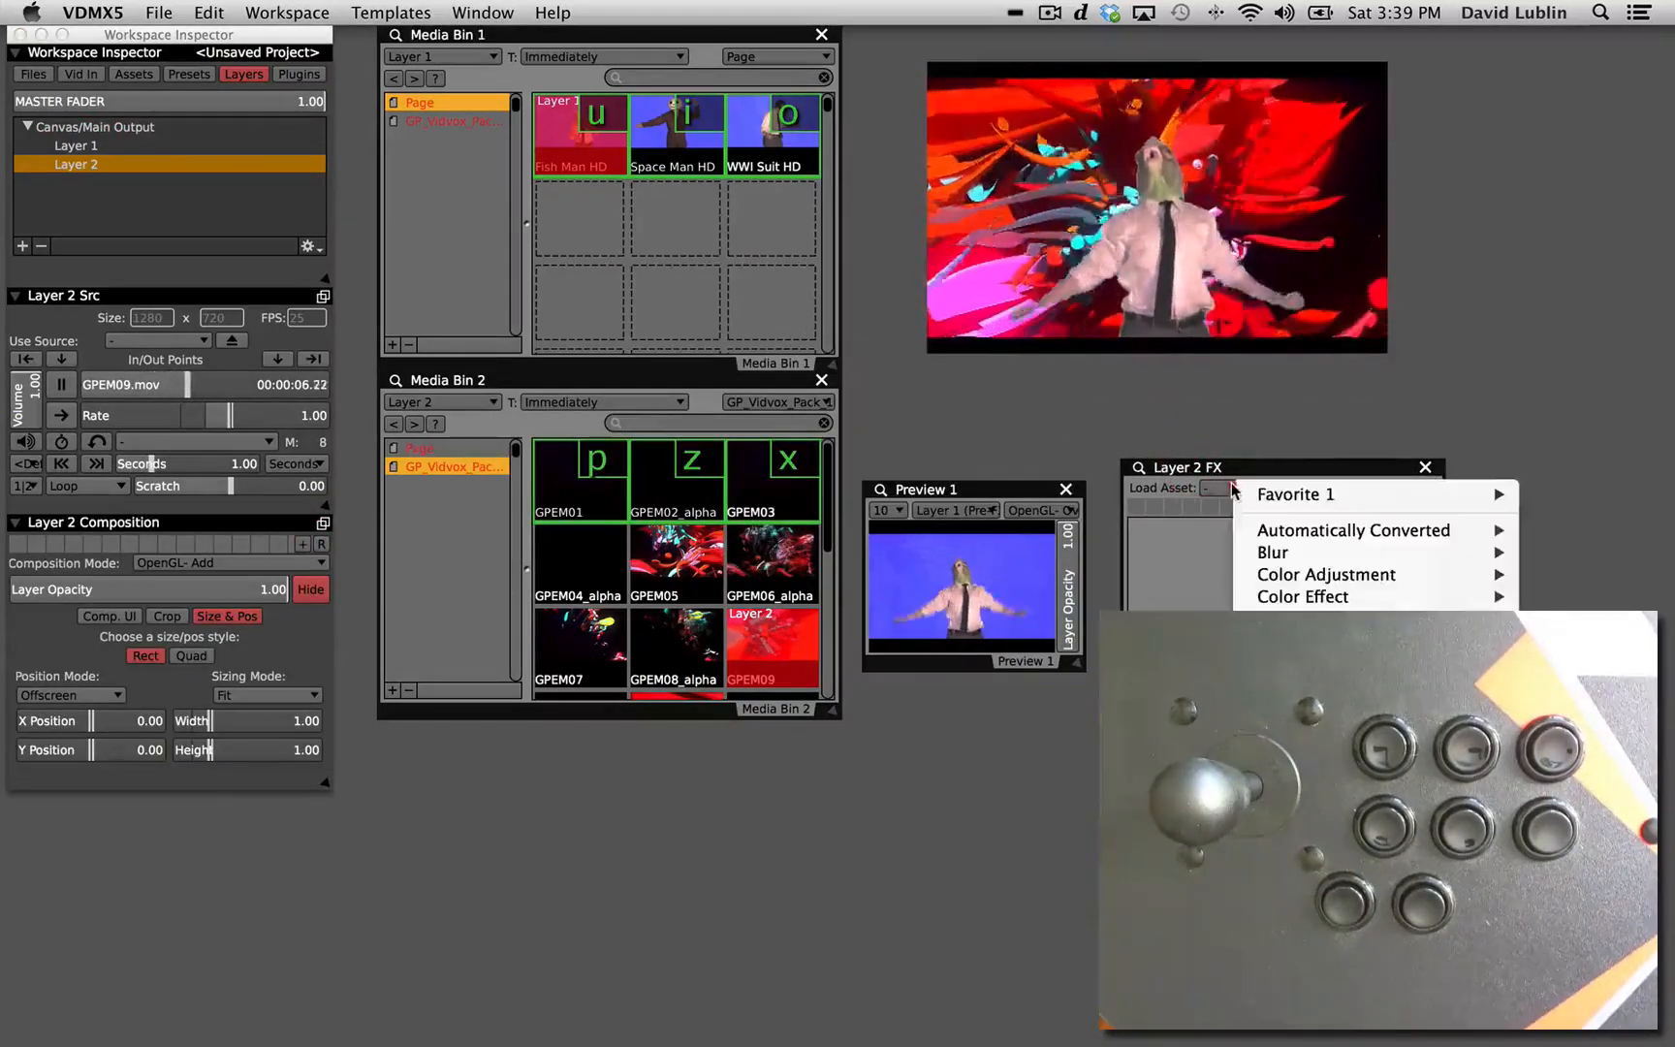
mouse_move(1273, 574)
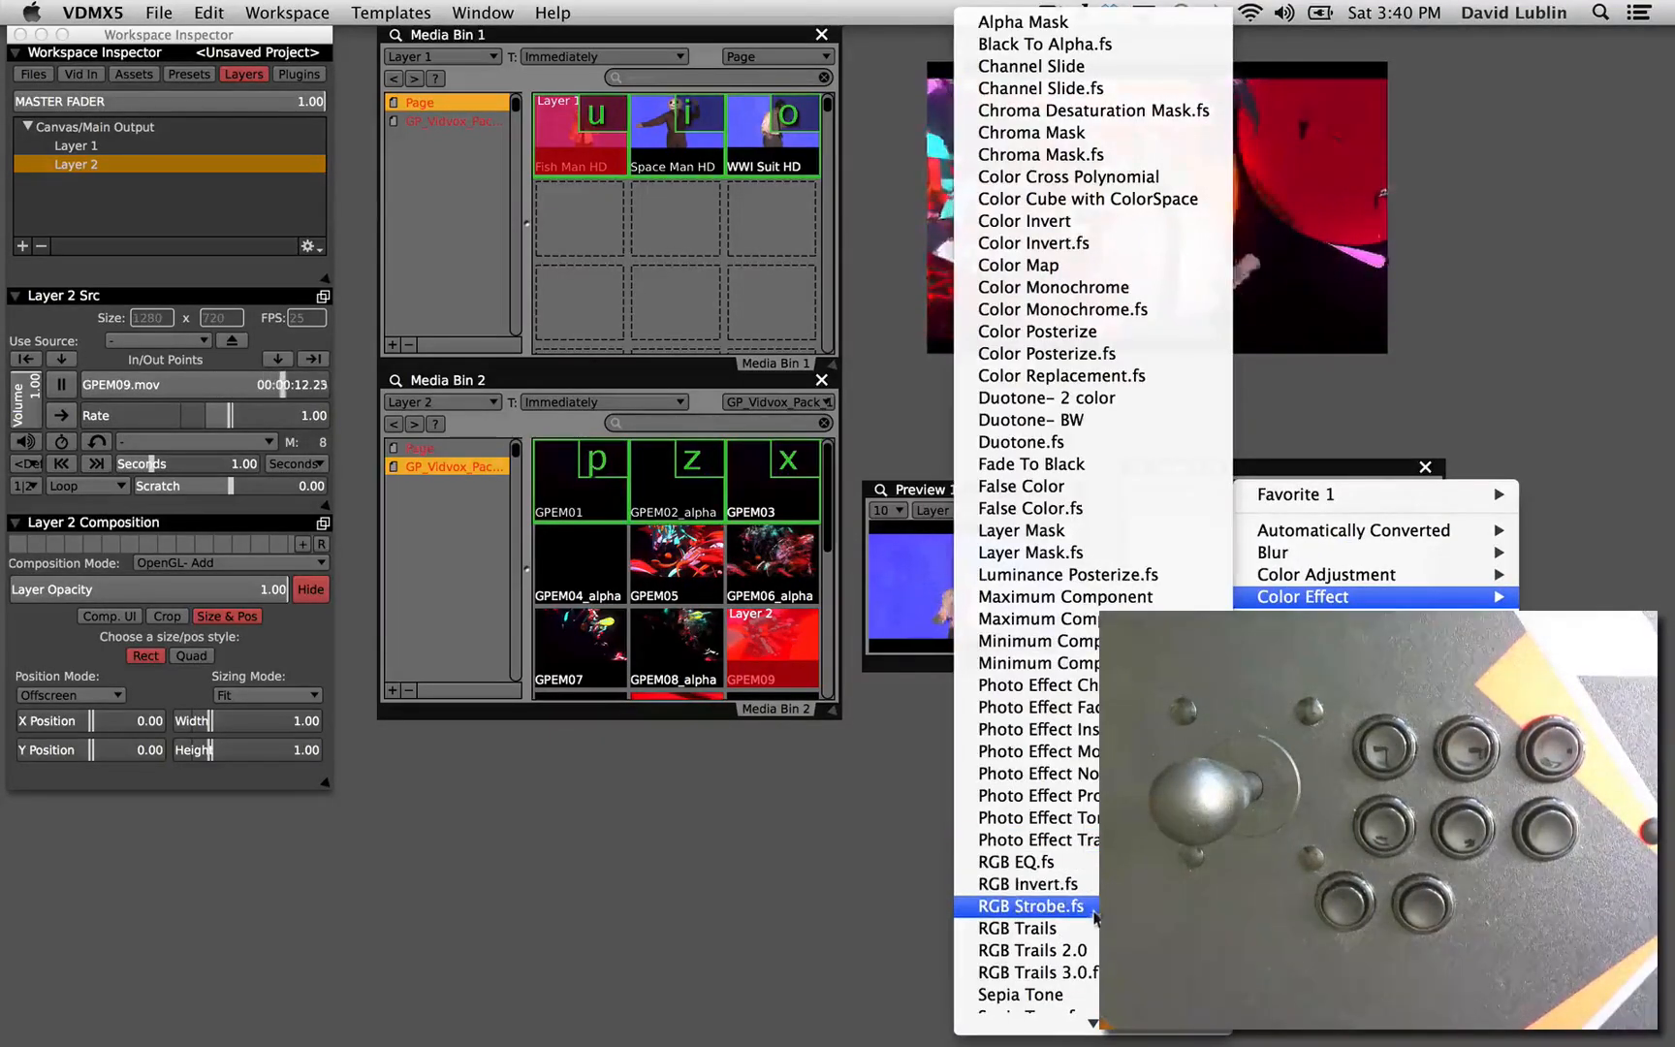
click(1031, 906)
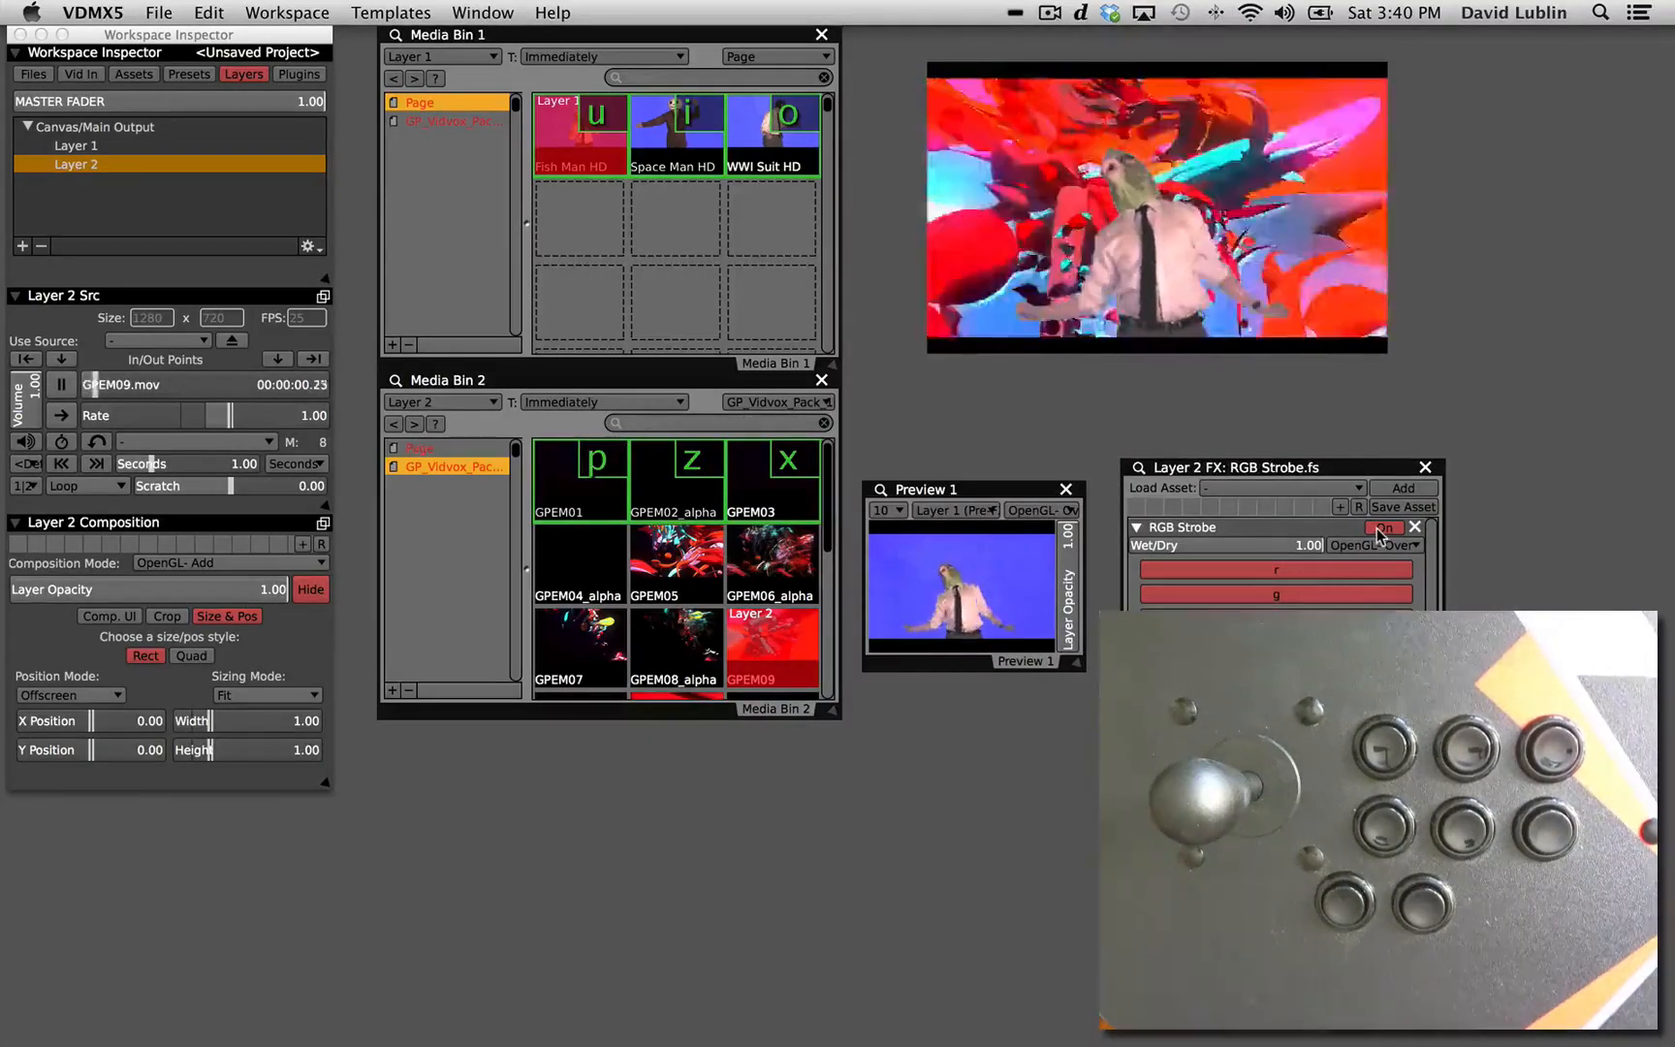
Assign the controller button that sends X to the on/off toggle of Layer 2's RGB Strobe.
ctrl+click(1381, 529)
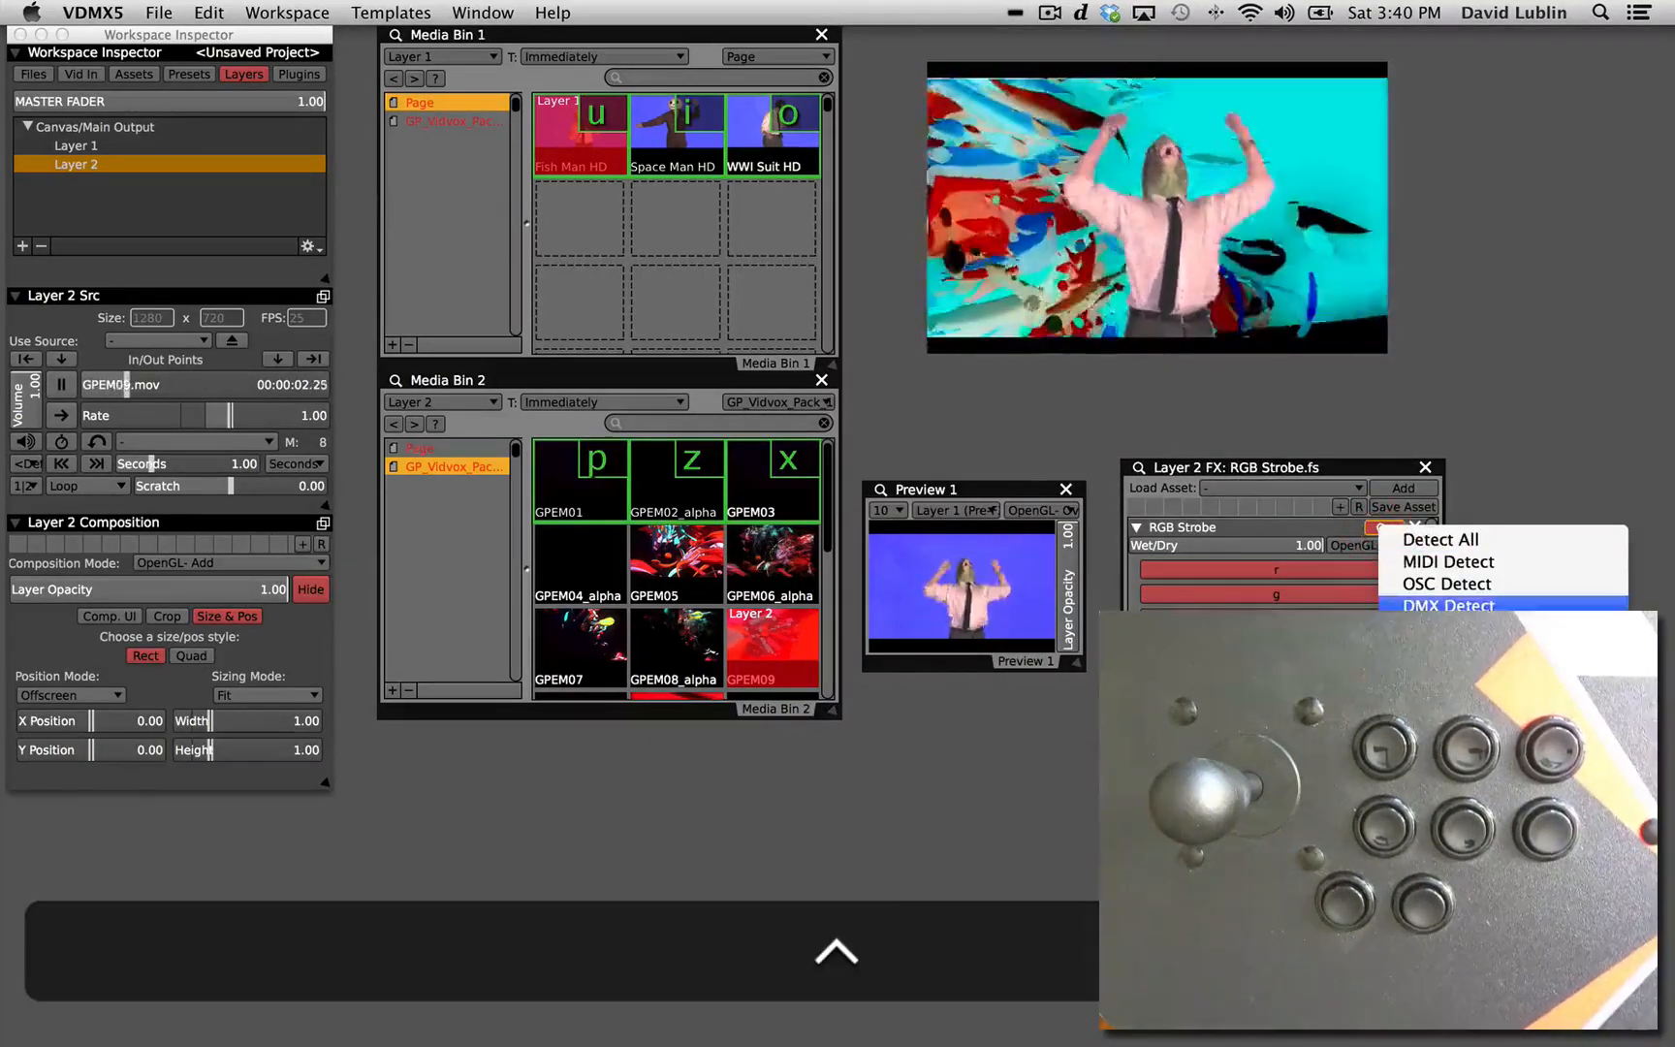
click(1444, 628)
key(x)
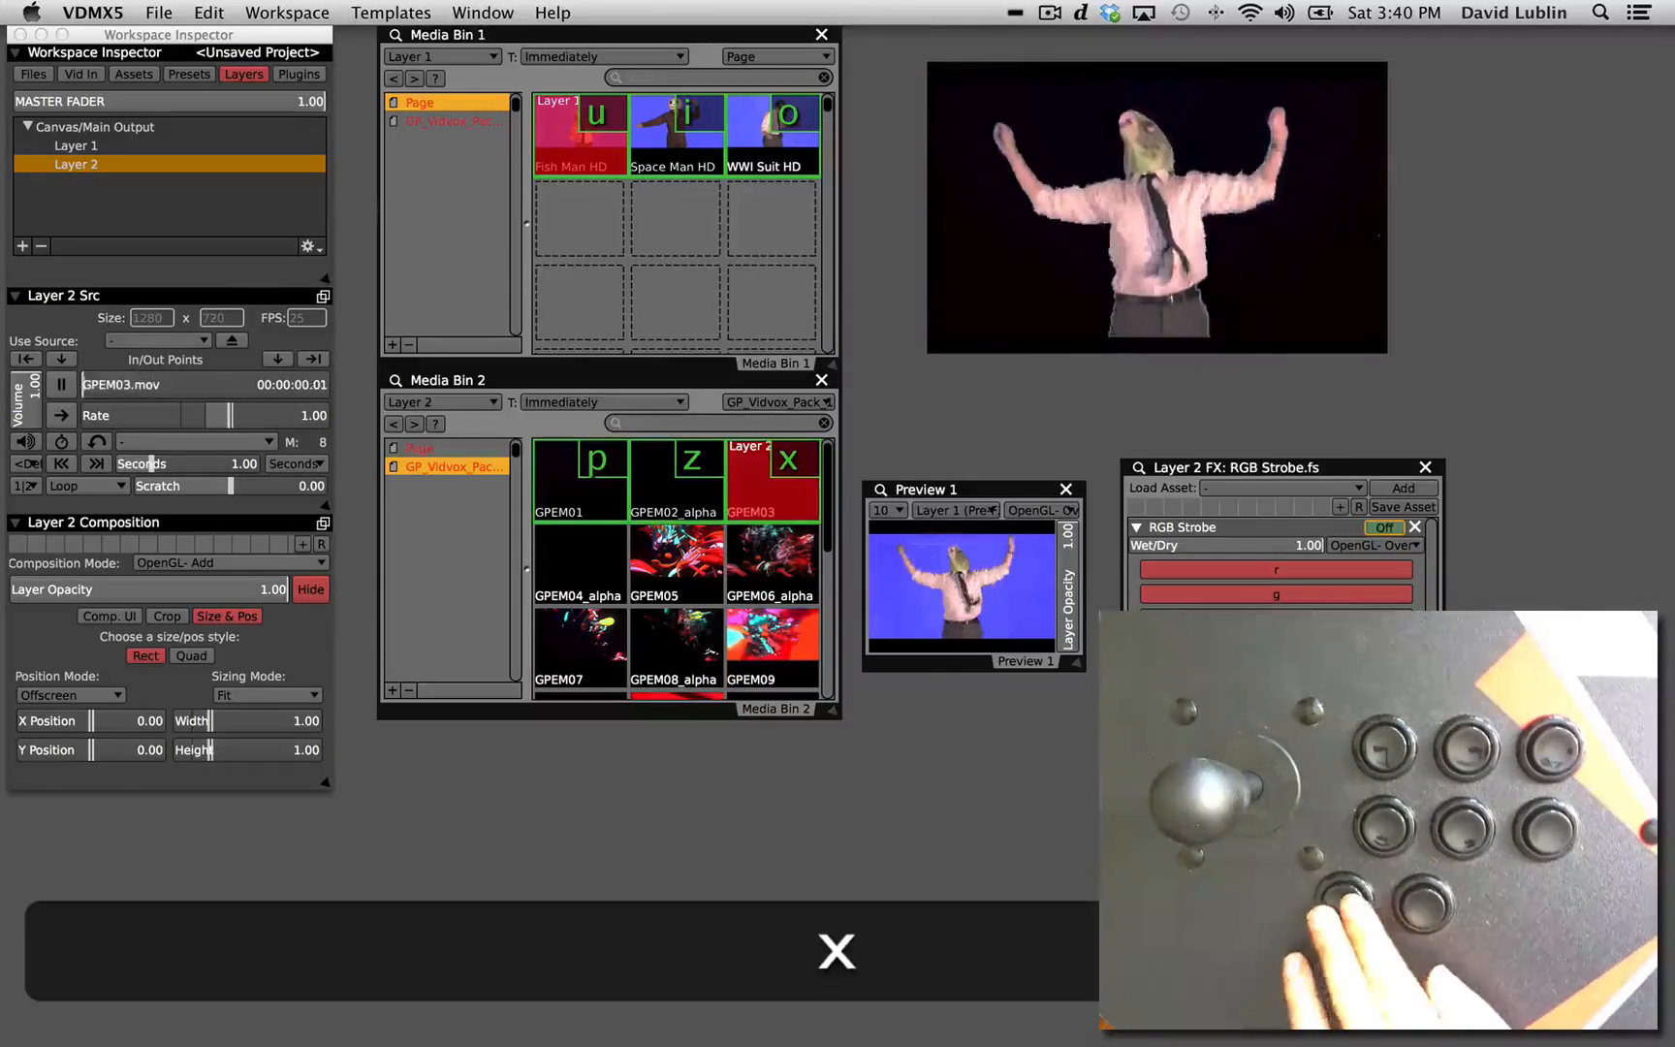
Switch Layer 2's RGB Strobe on and off repeatedly with its X shortcut while restarting GPEM03, and collapse the effect's controls.
key(x)
key(x)
key(x)
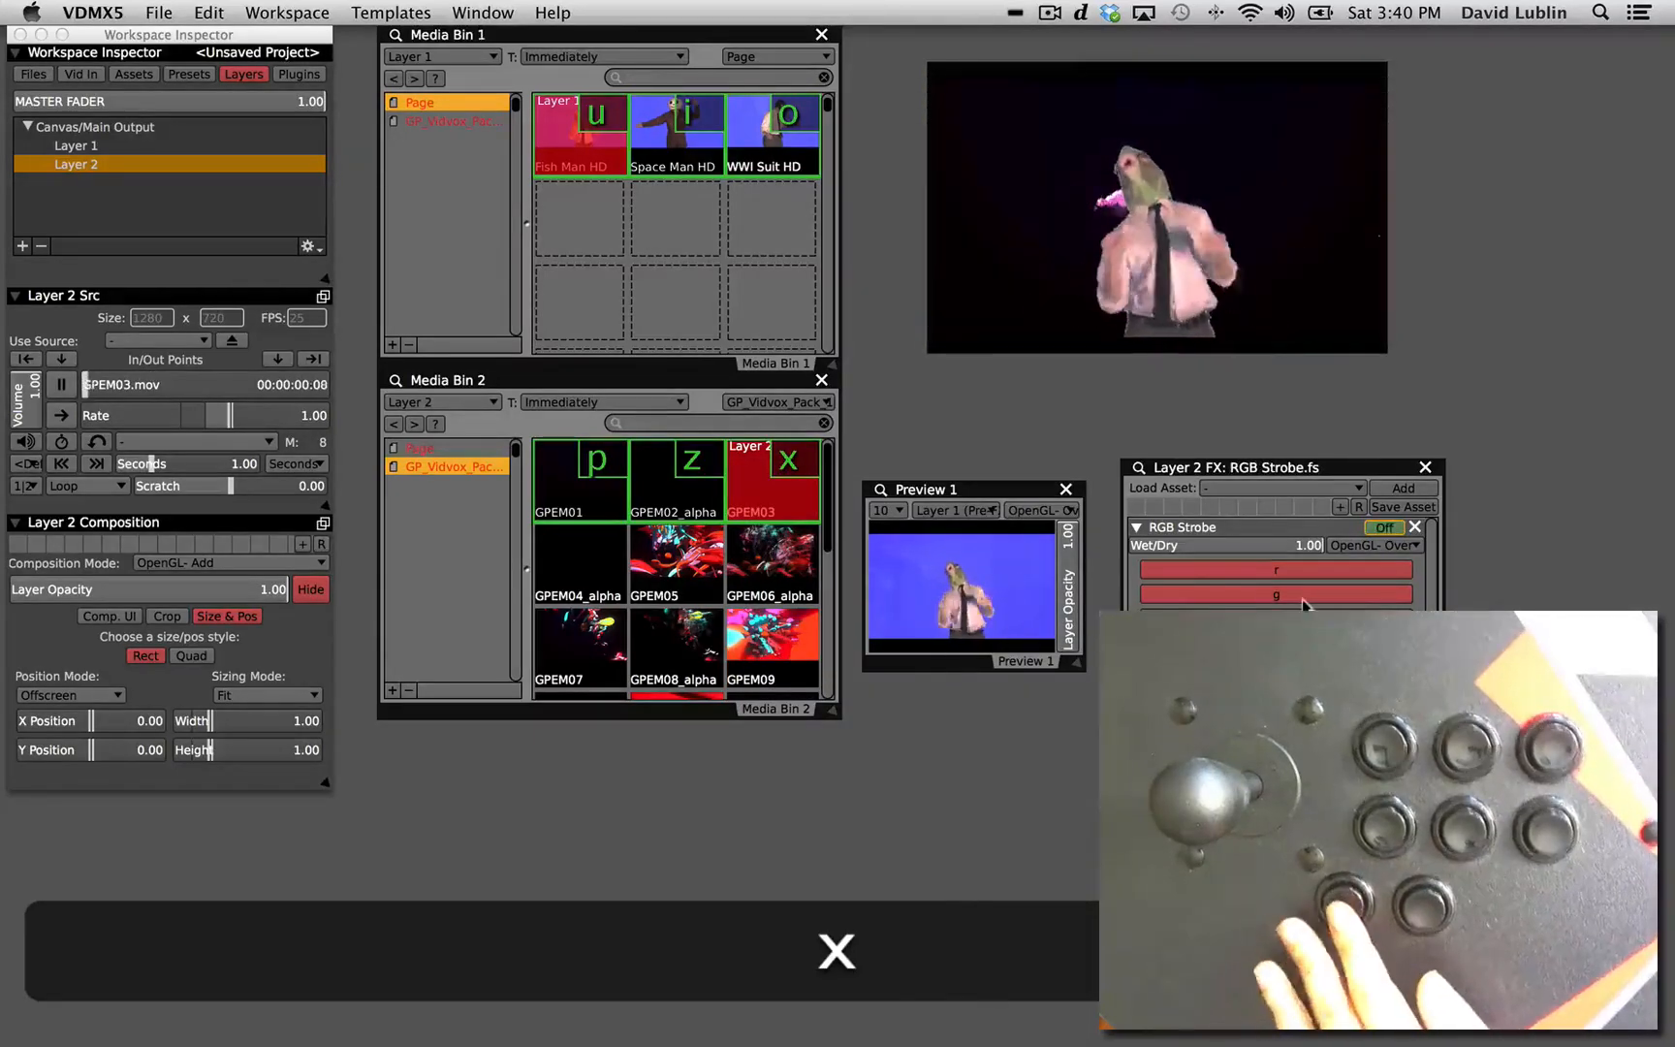
key(x)
key(x)
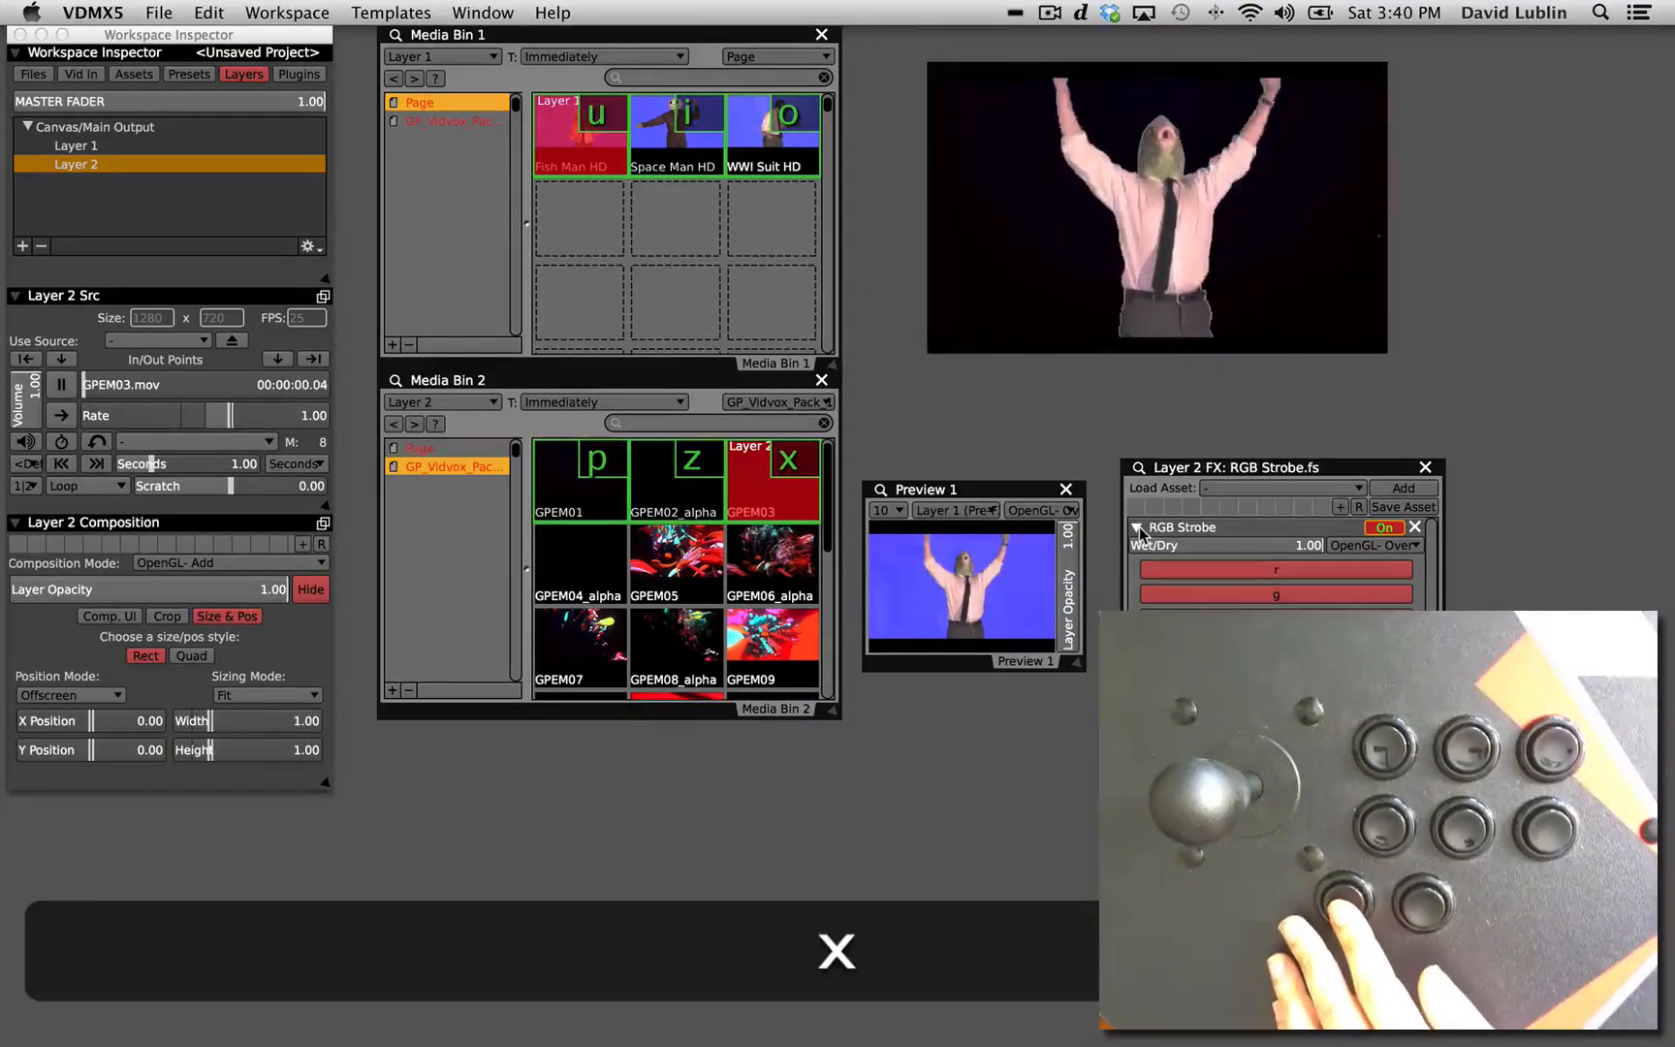
key(x)
key(x)
key(x)
key(x)
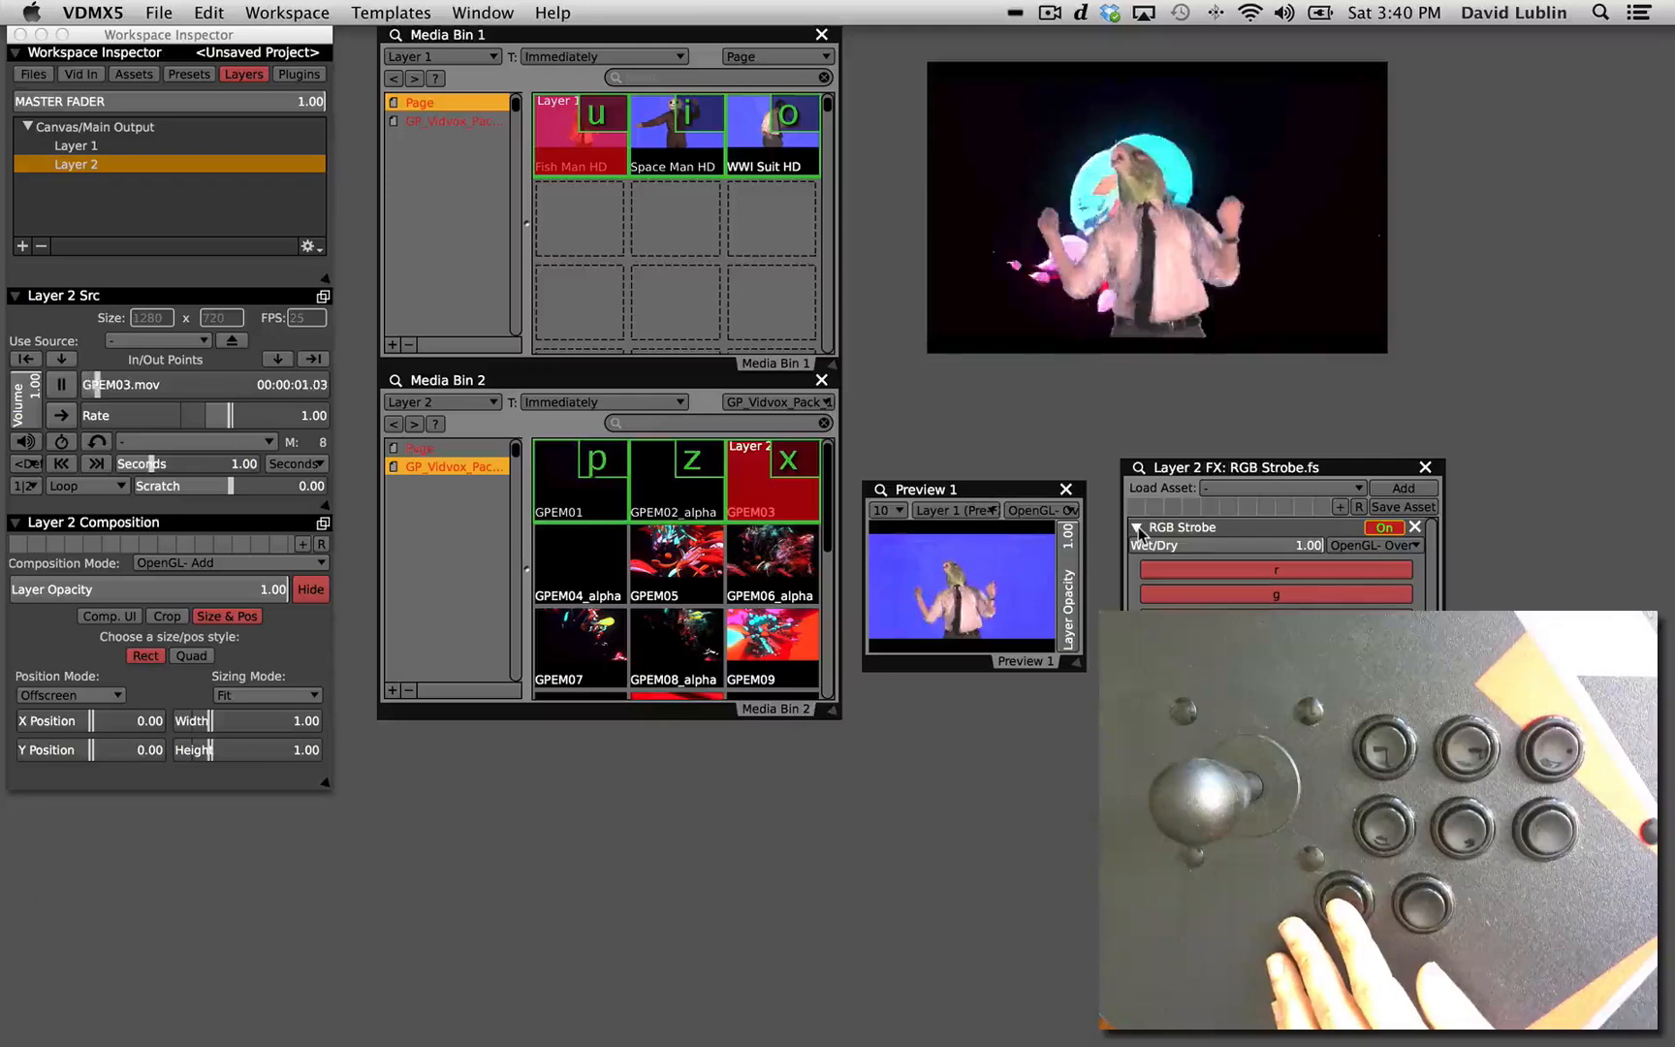
key(x)
click(1138, 526)
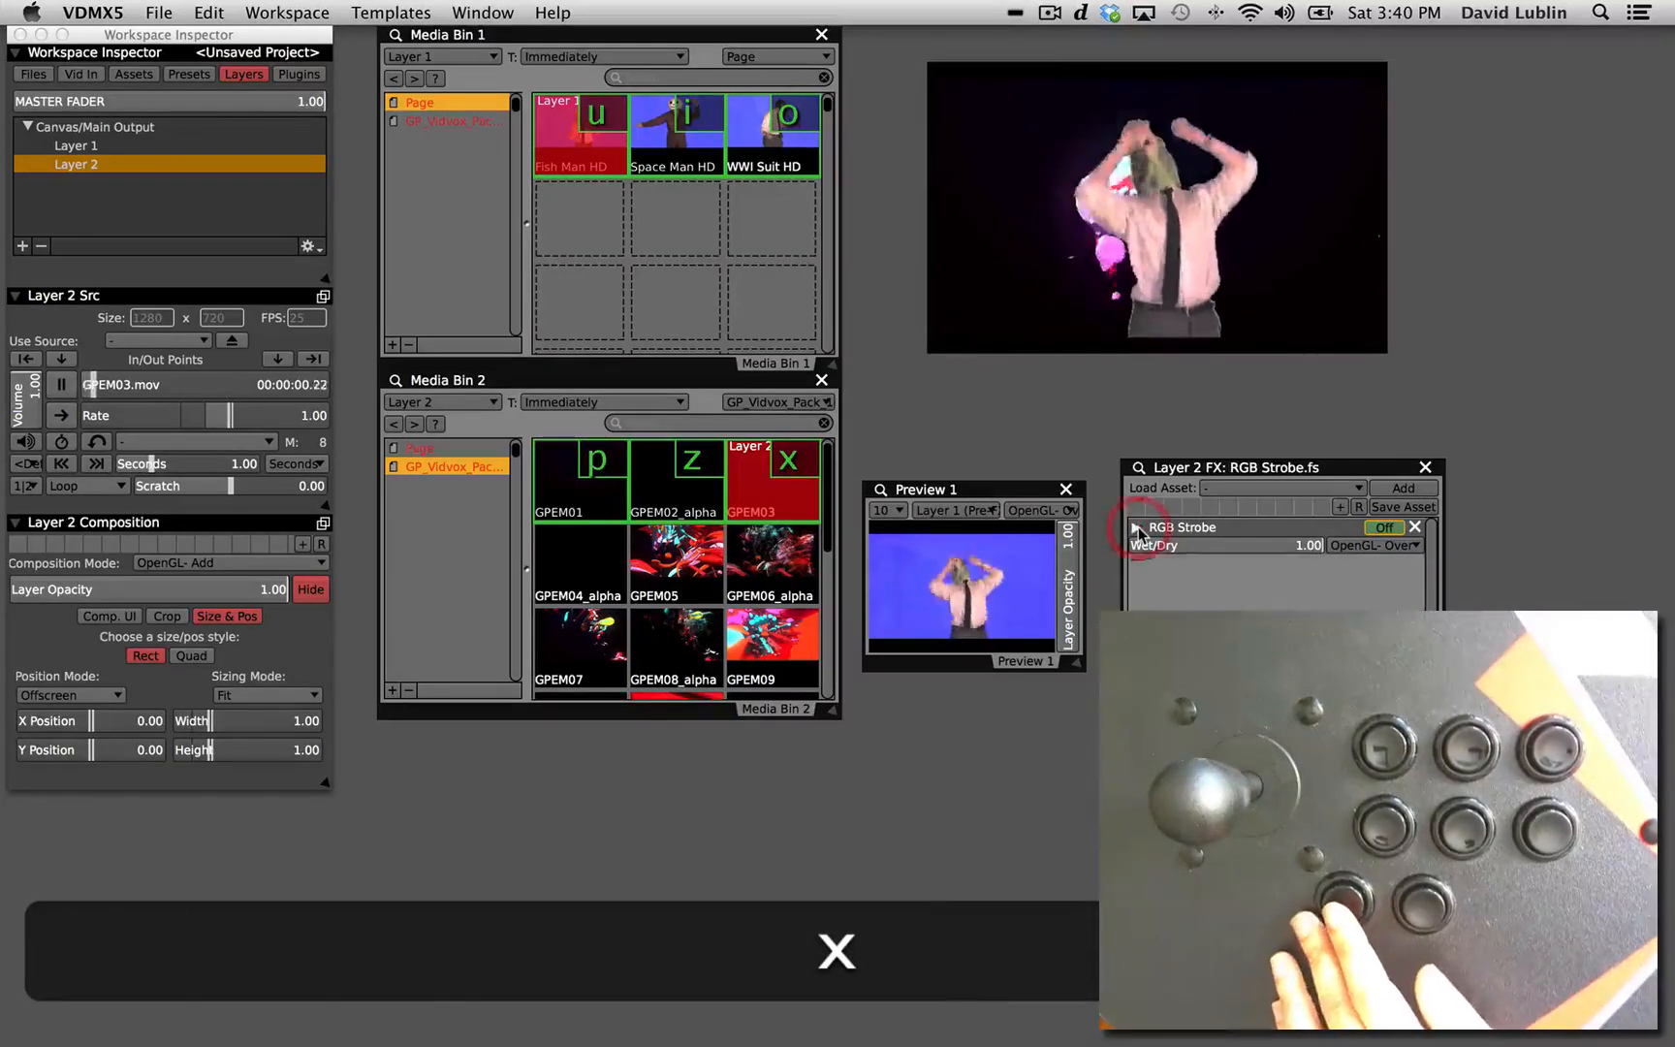
Detach Layer 1's FX controls, dock them with the Layer 2 FX window and collapse the Chroma Mask settings.
click(85, 147)
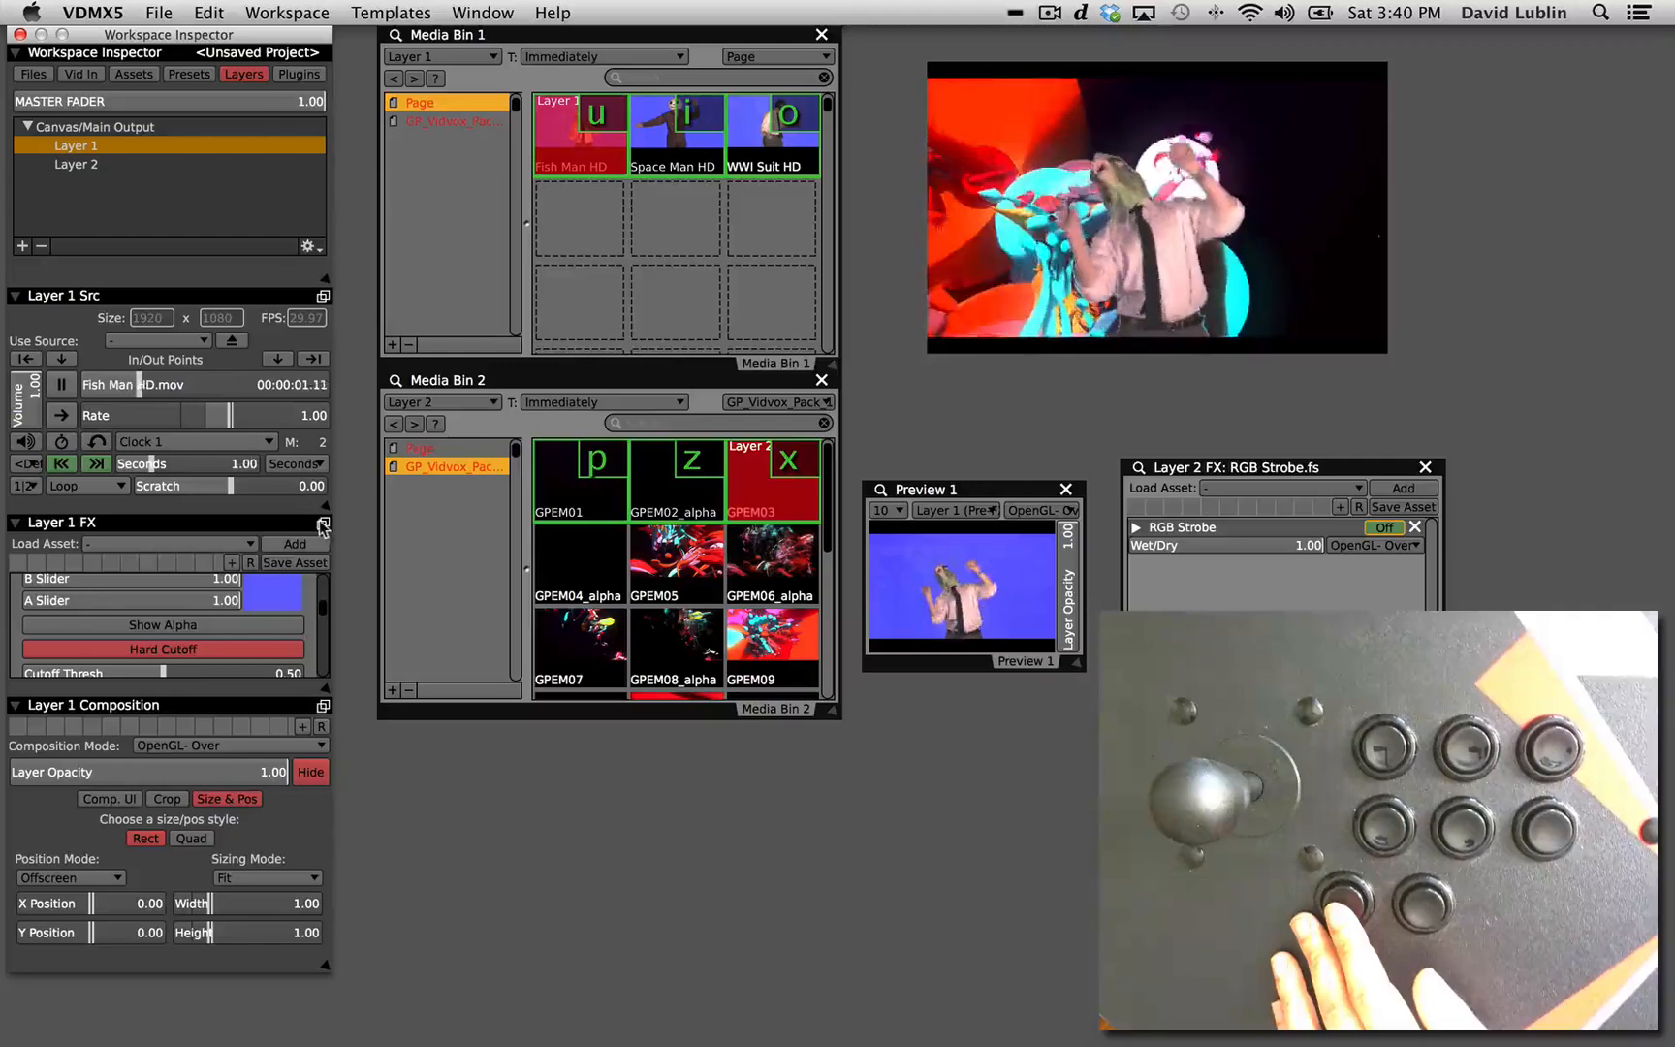
click(322, 525)
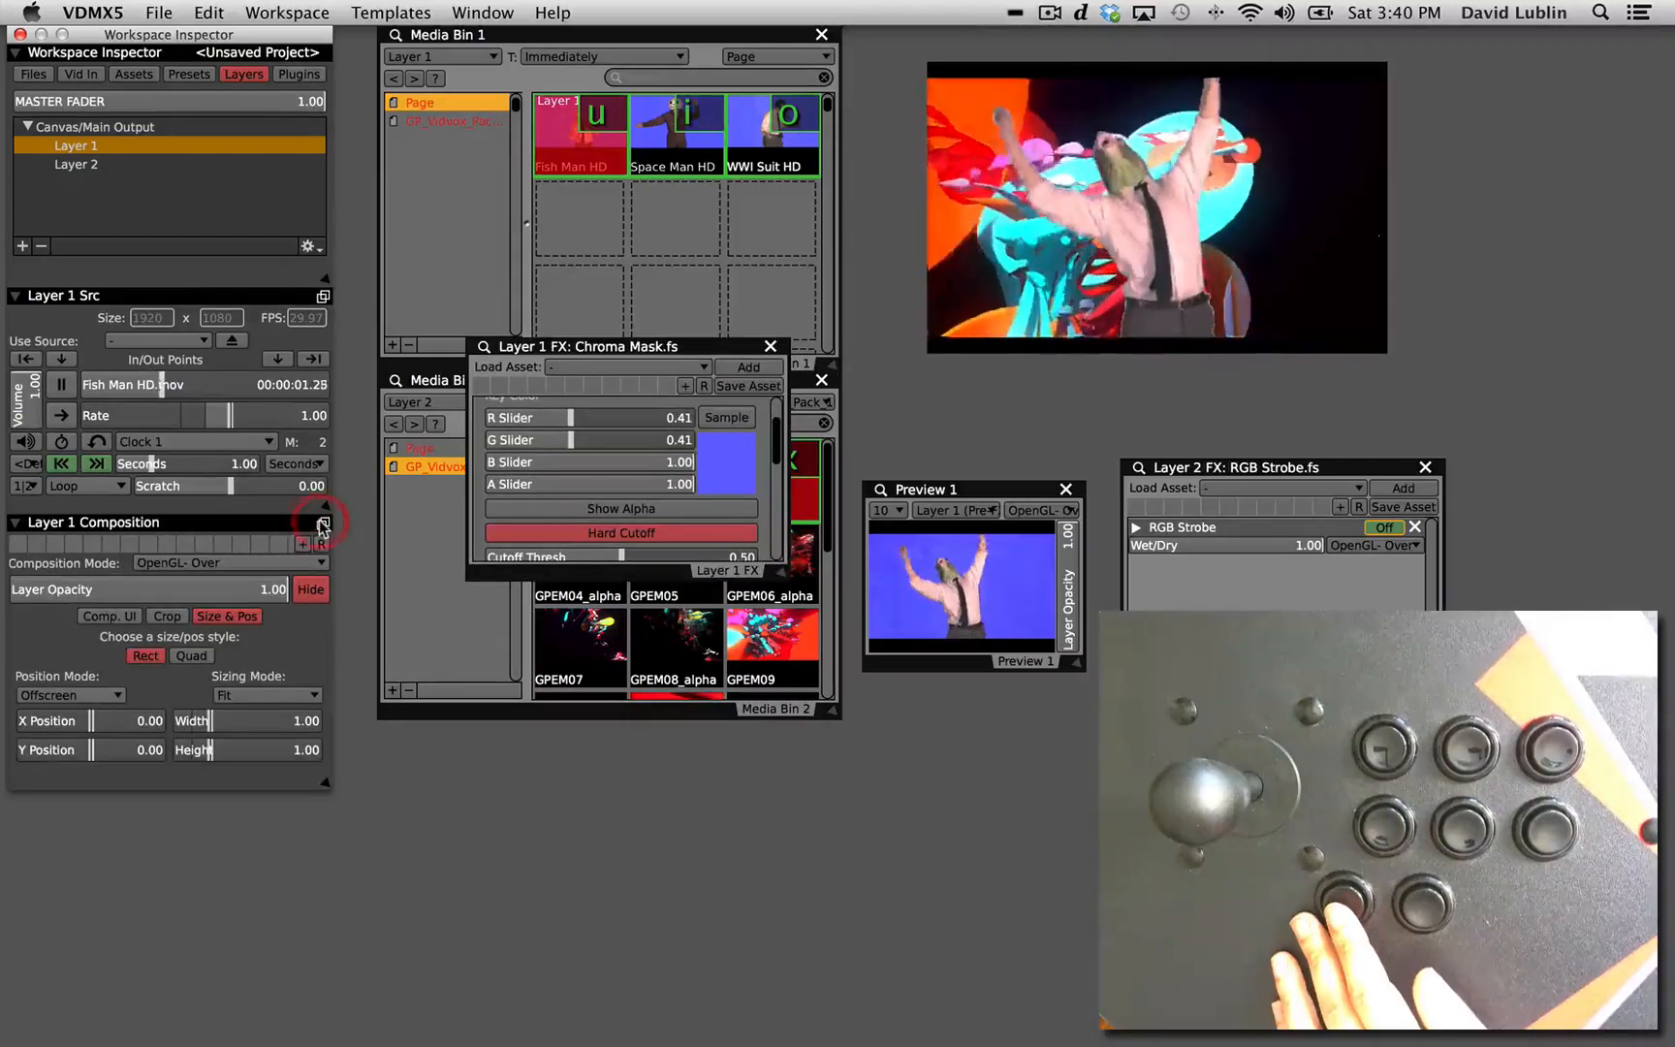
click(711, 568)
drag(710, 568, 1377, 691)
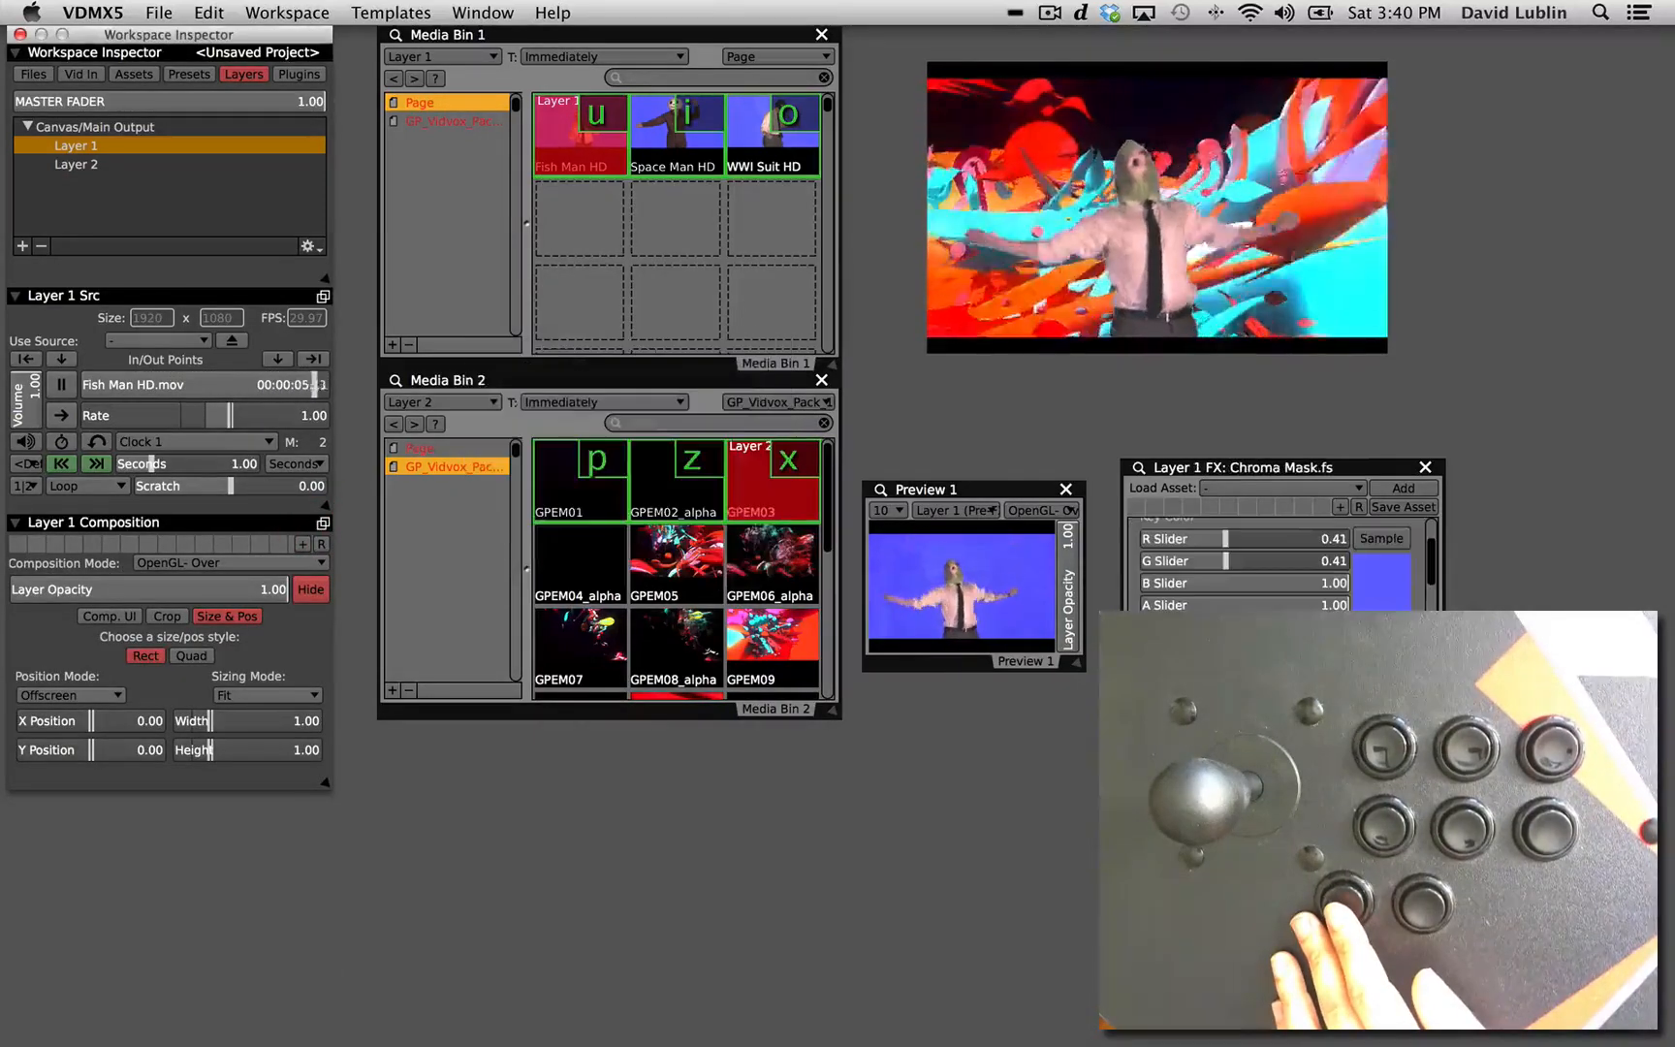
scroll(1362, 578, up, 3)
click(1136, 528)
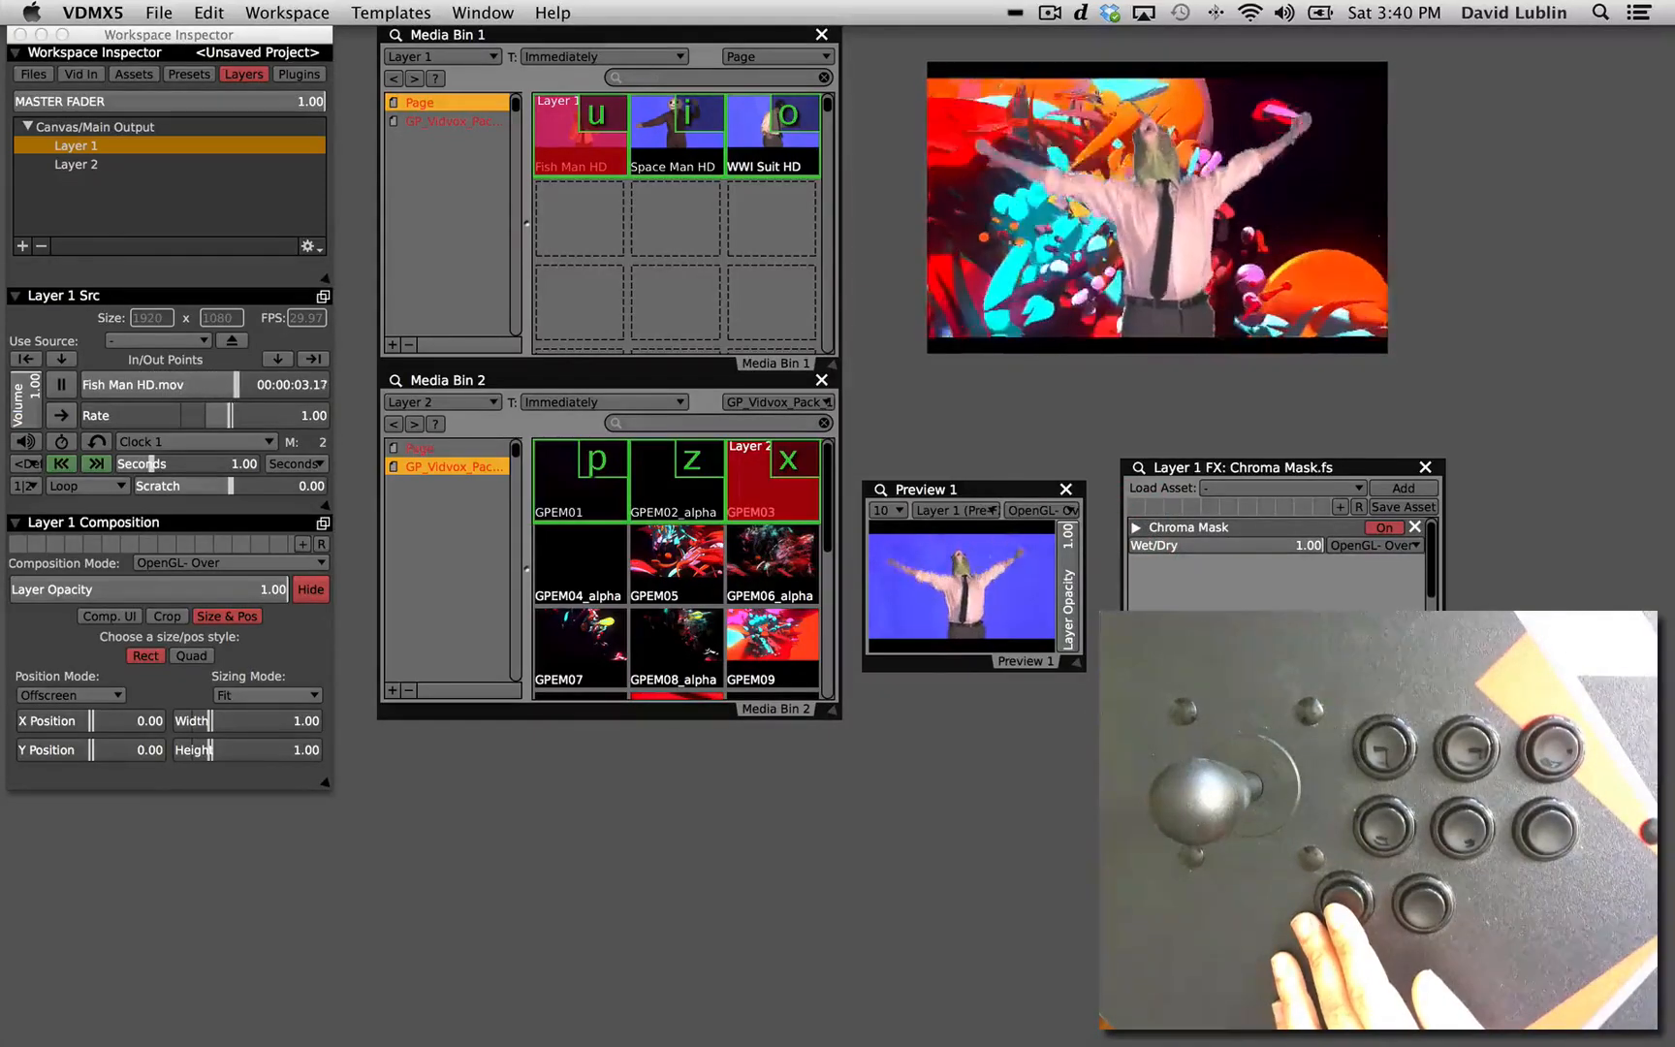
Add RGB Strobe.fs after the Chroma Mask on Layer 1, and switch its r channel off and back on.
click(1237, 488)
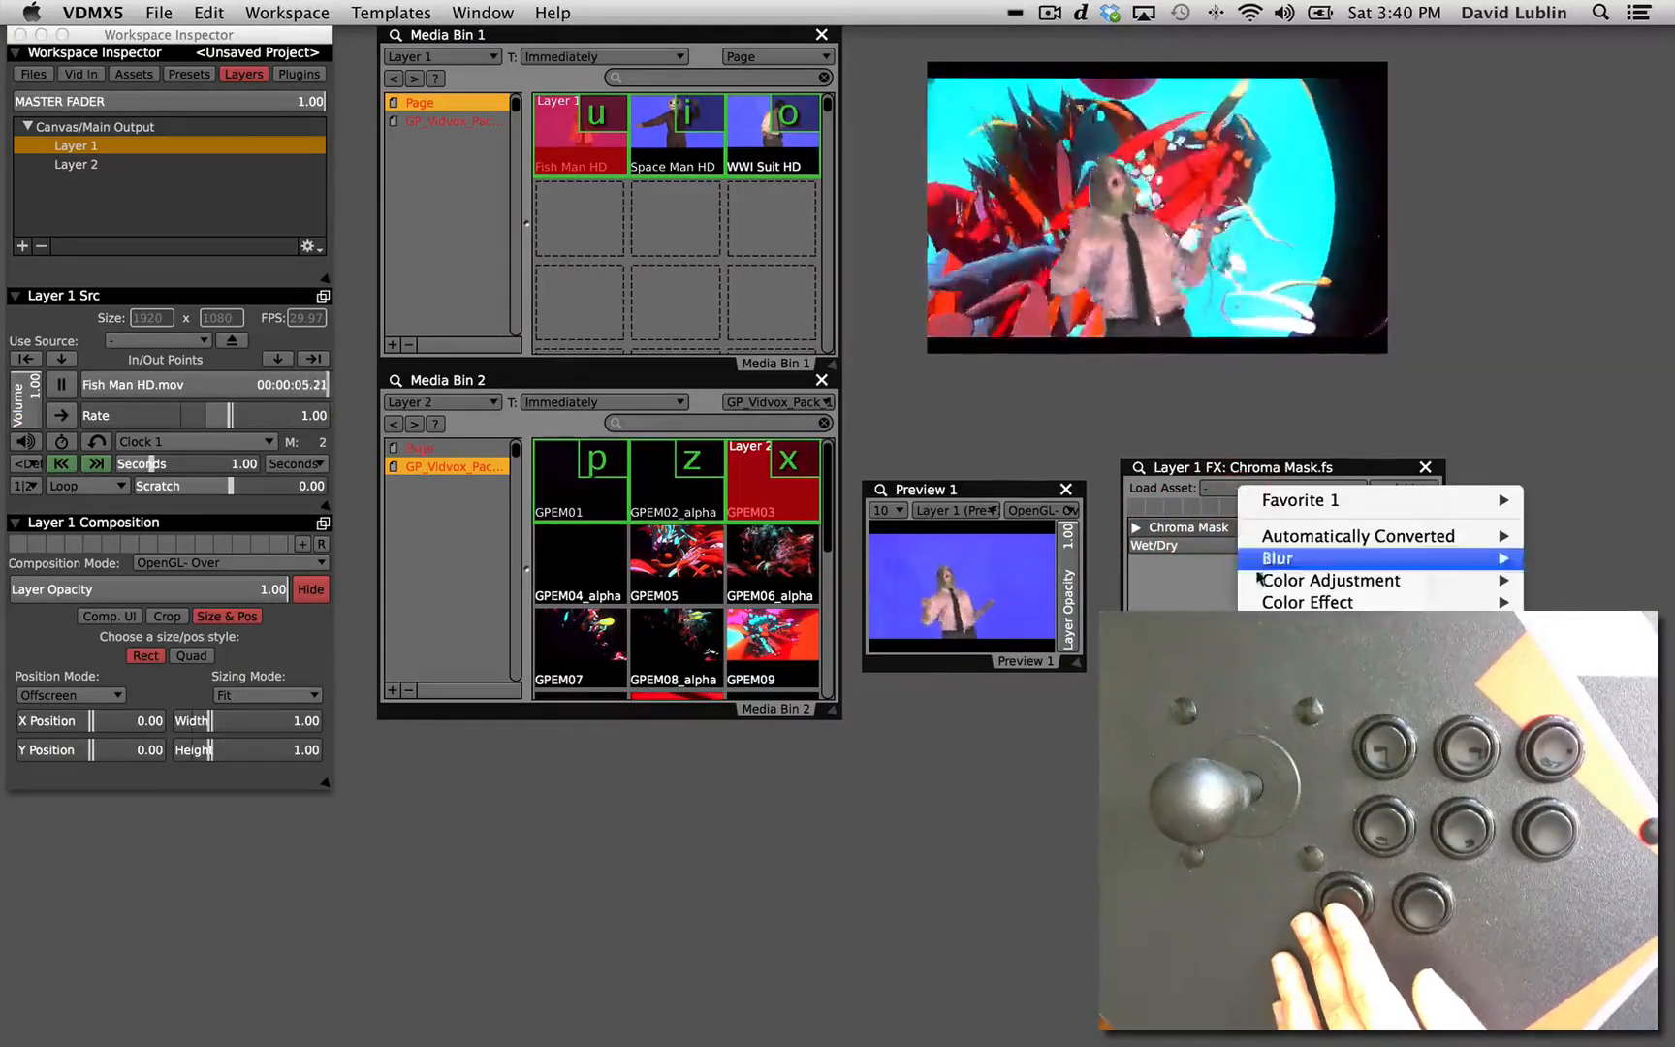
mouse_move(1357, 602)
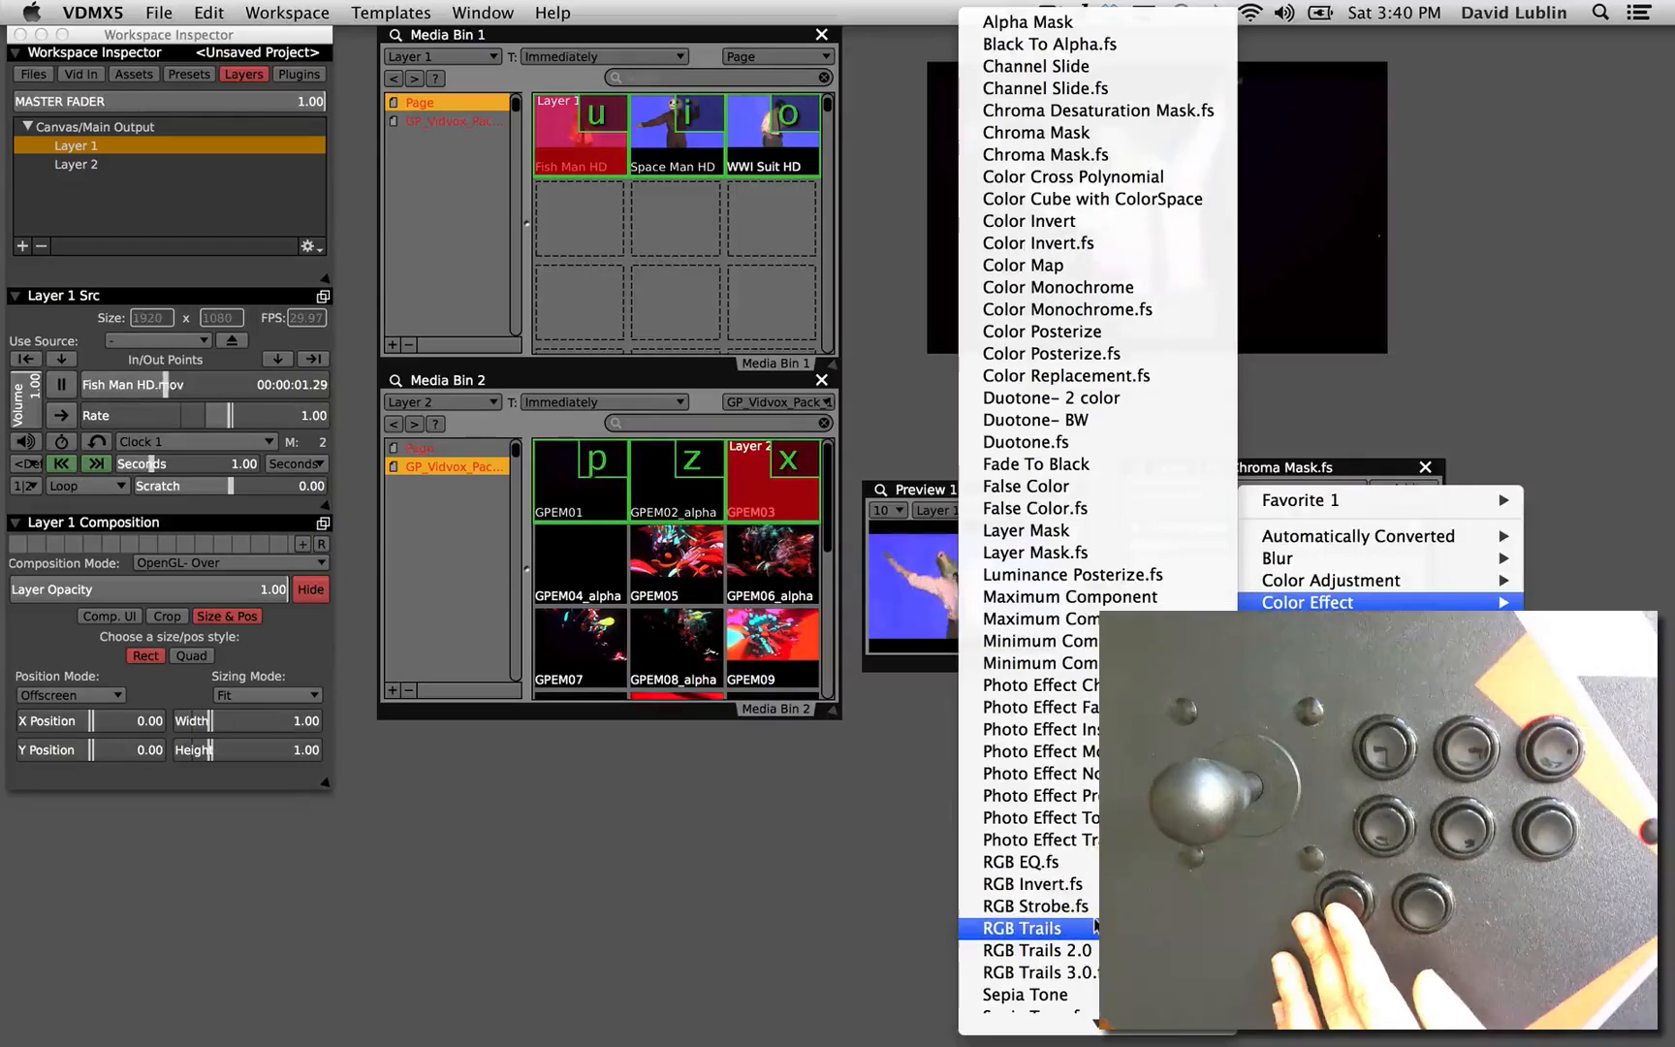
click(1089, 906)
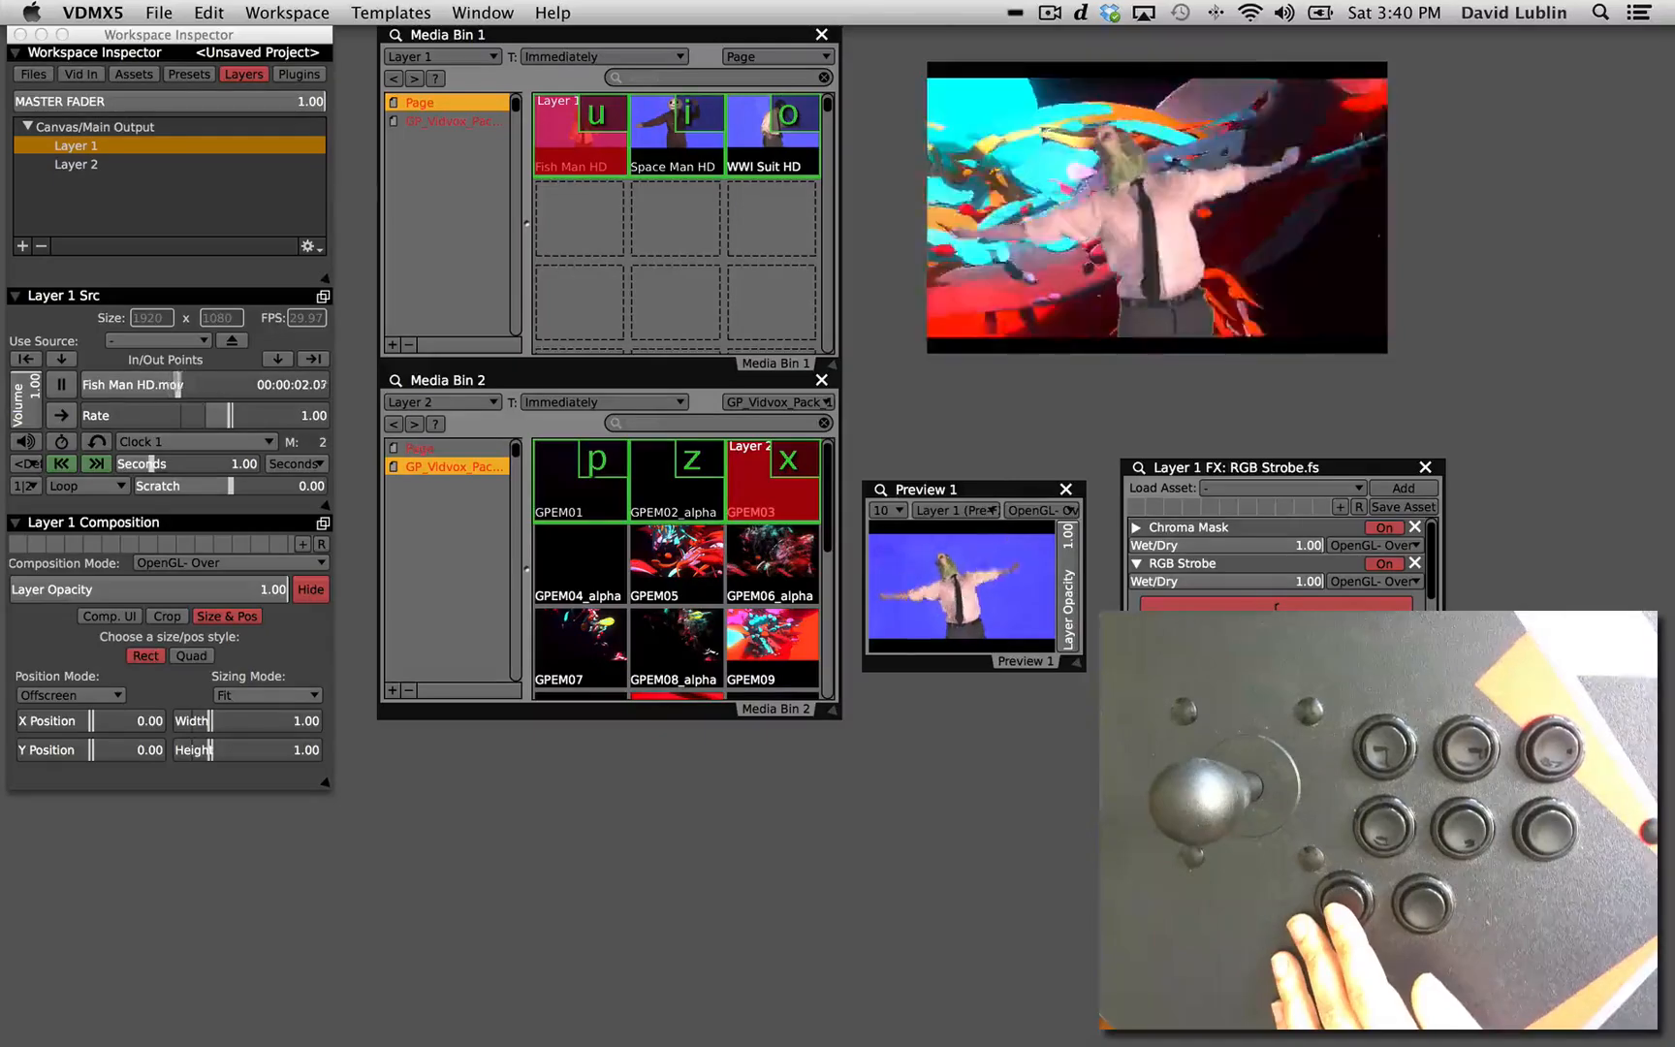
click(1262, 608)
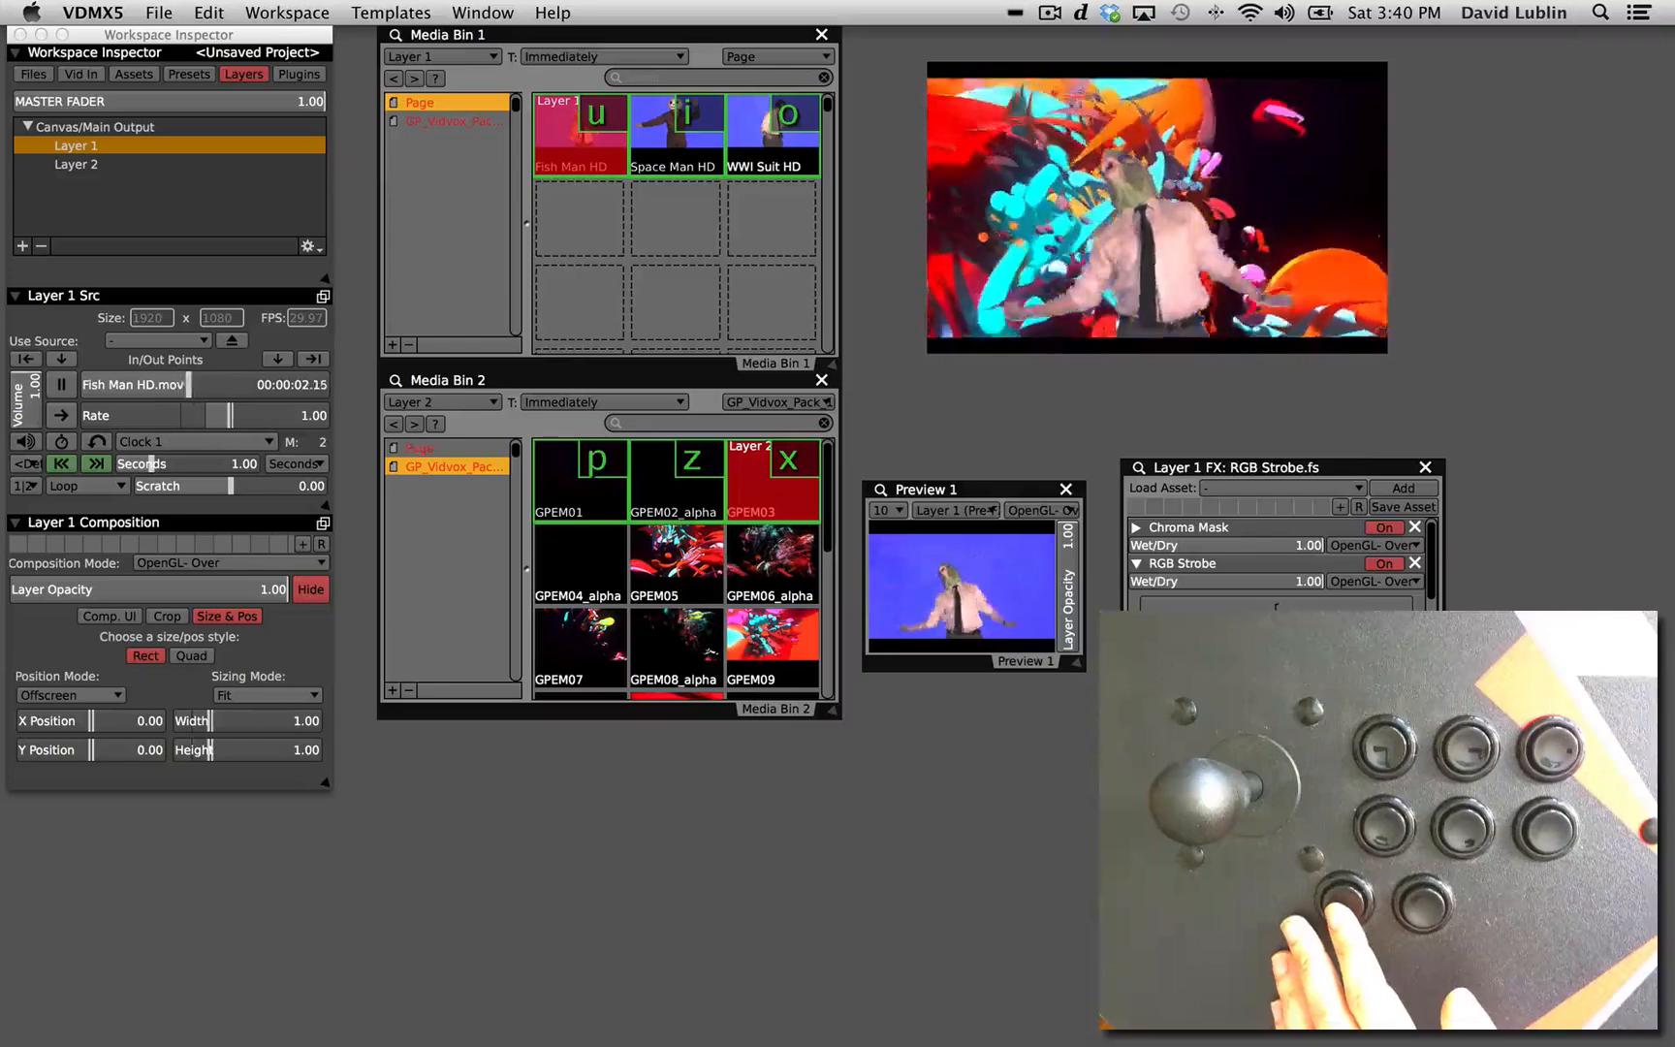
click(1276, 608)
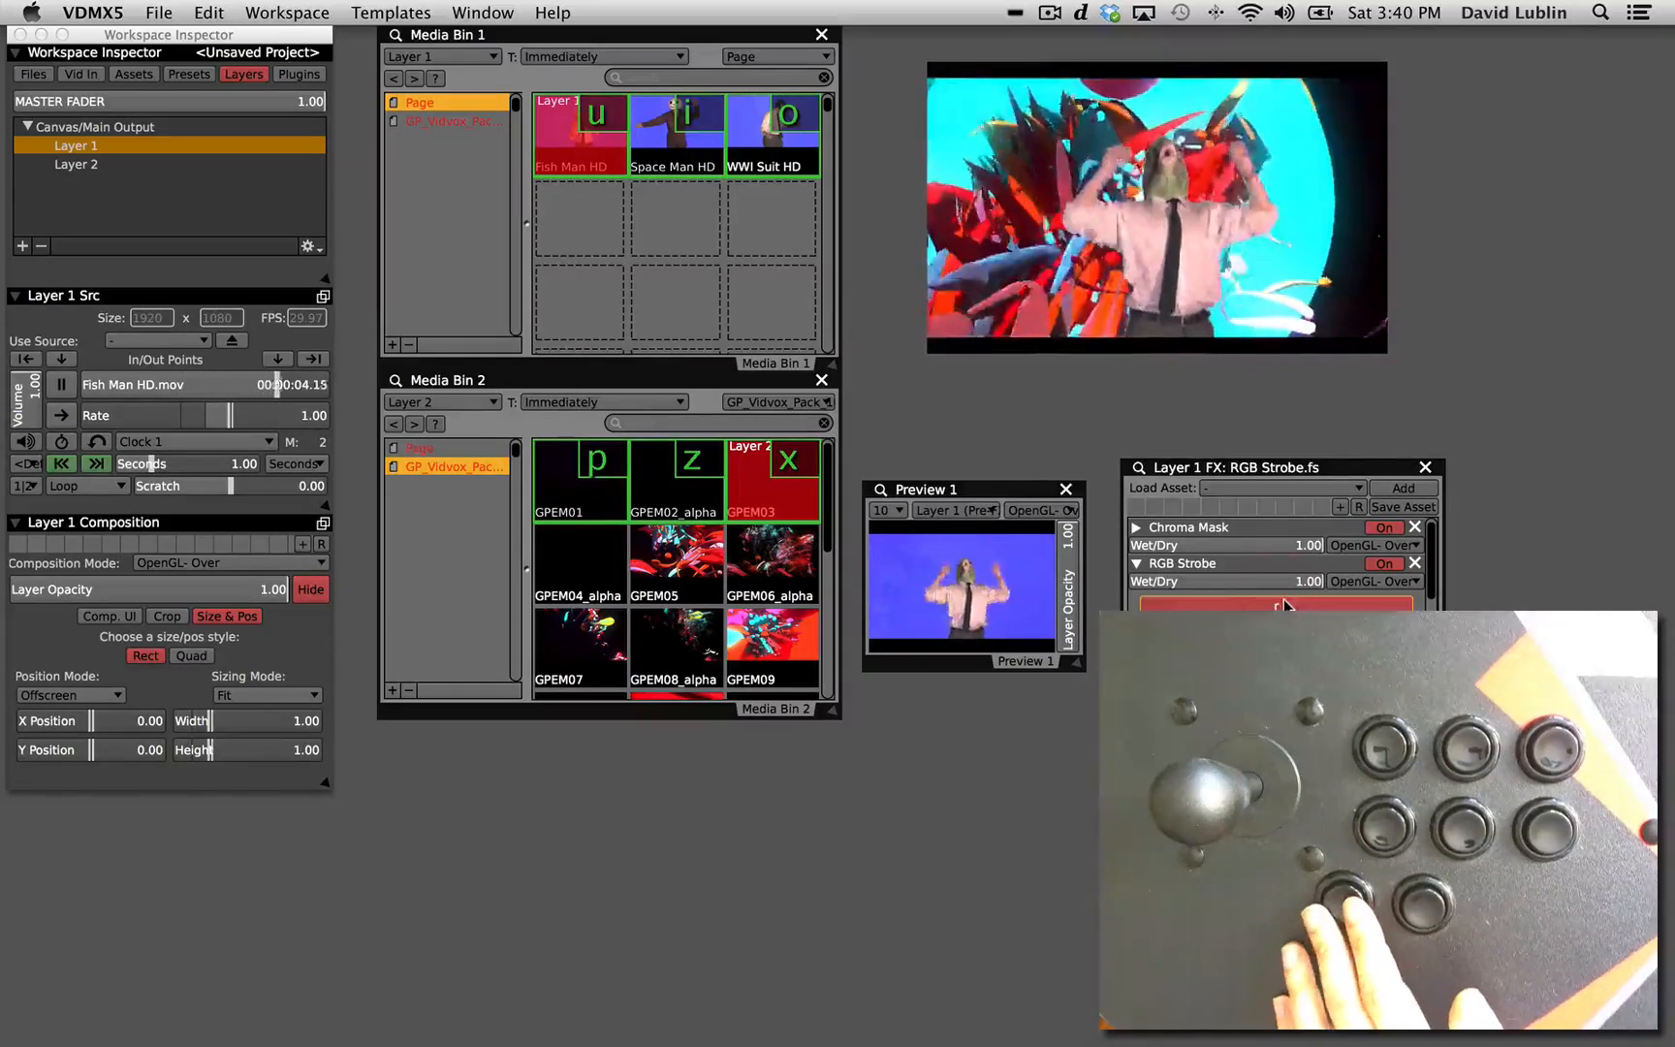
Assign the controller button that sends 5 to the on/off toggle of Layer 1's RGB Strobe.
right_click(1379, 568)
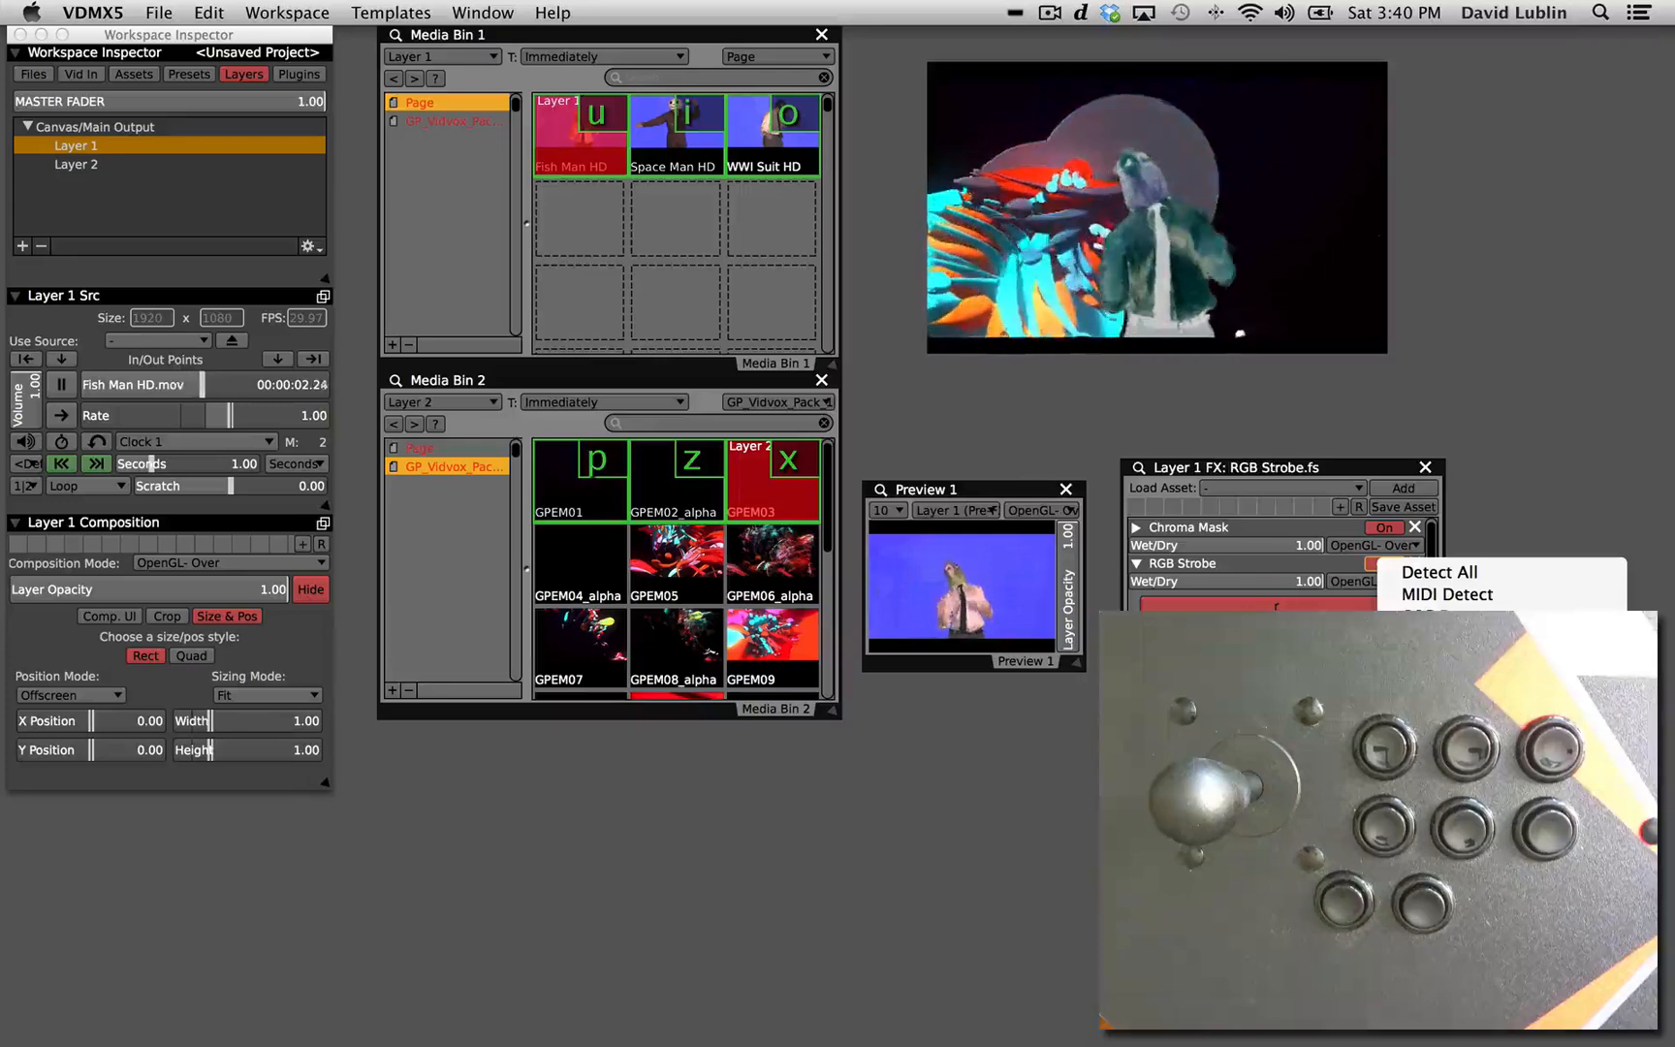
click(1444, 639)
key(5)
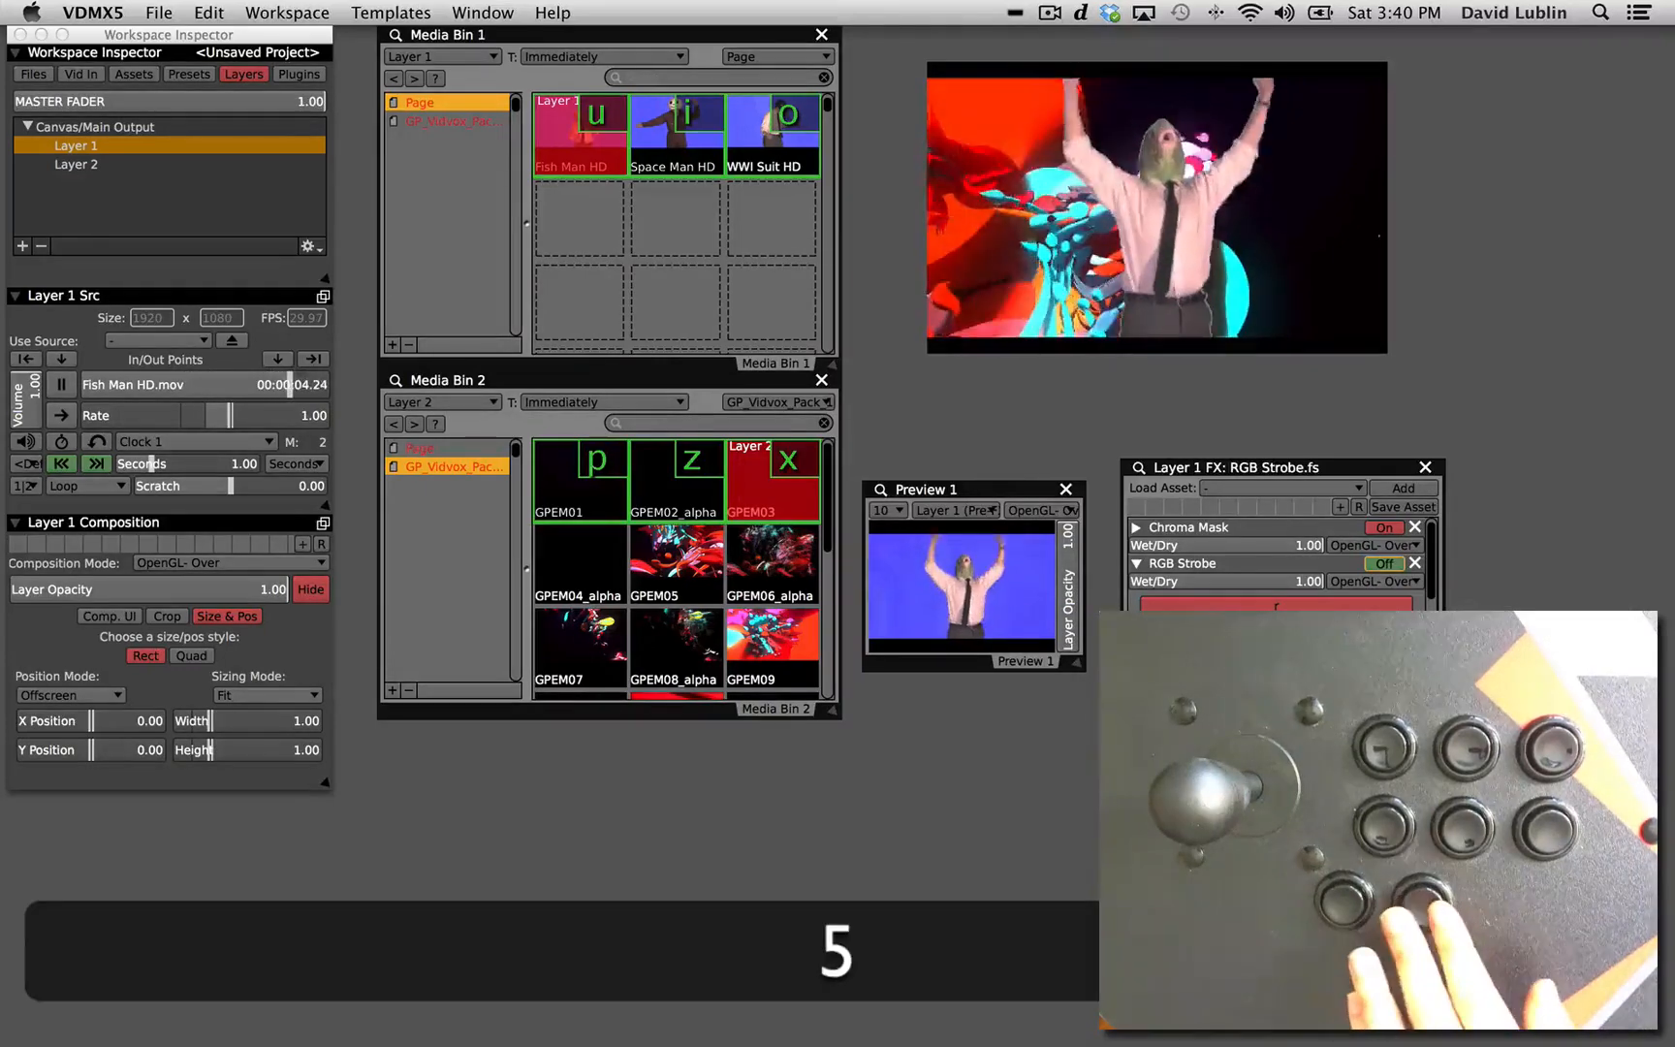
Trigger the Layer 1 and Layer 2 RGB Strobe toggles alternately with the 5 and X shortcuts.
key(x)
key(5)
key(x)
key(5)
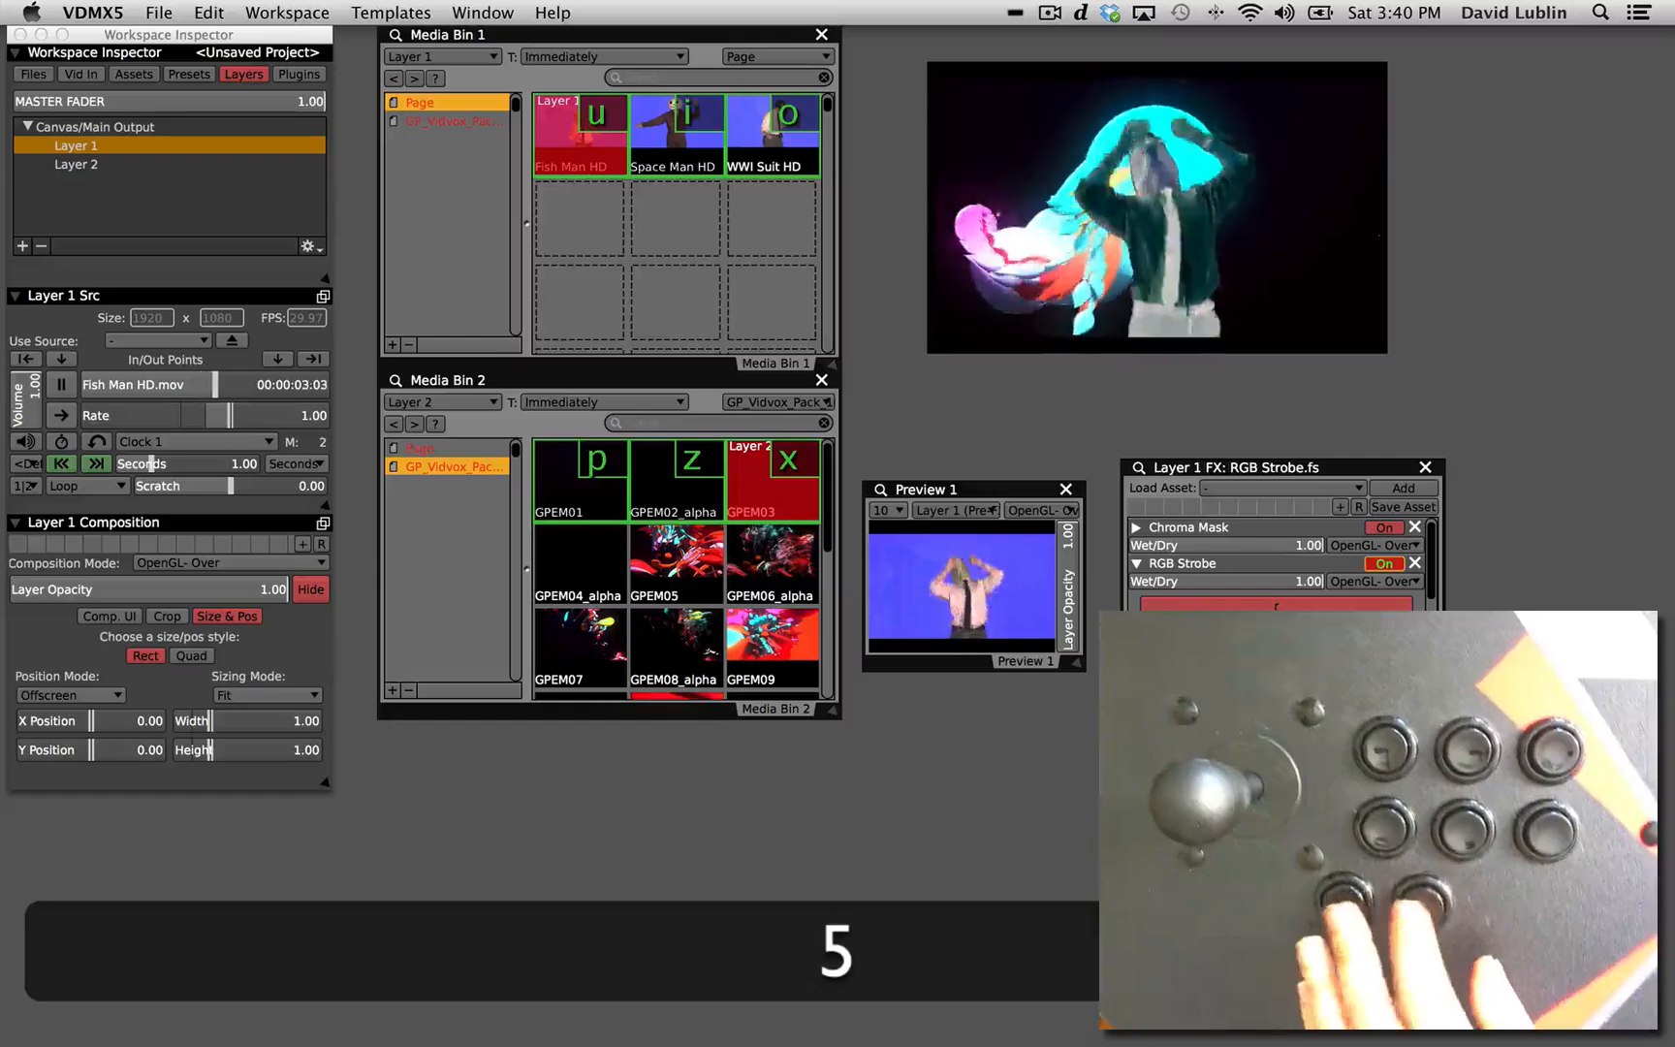
key(x)
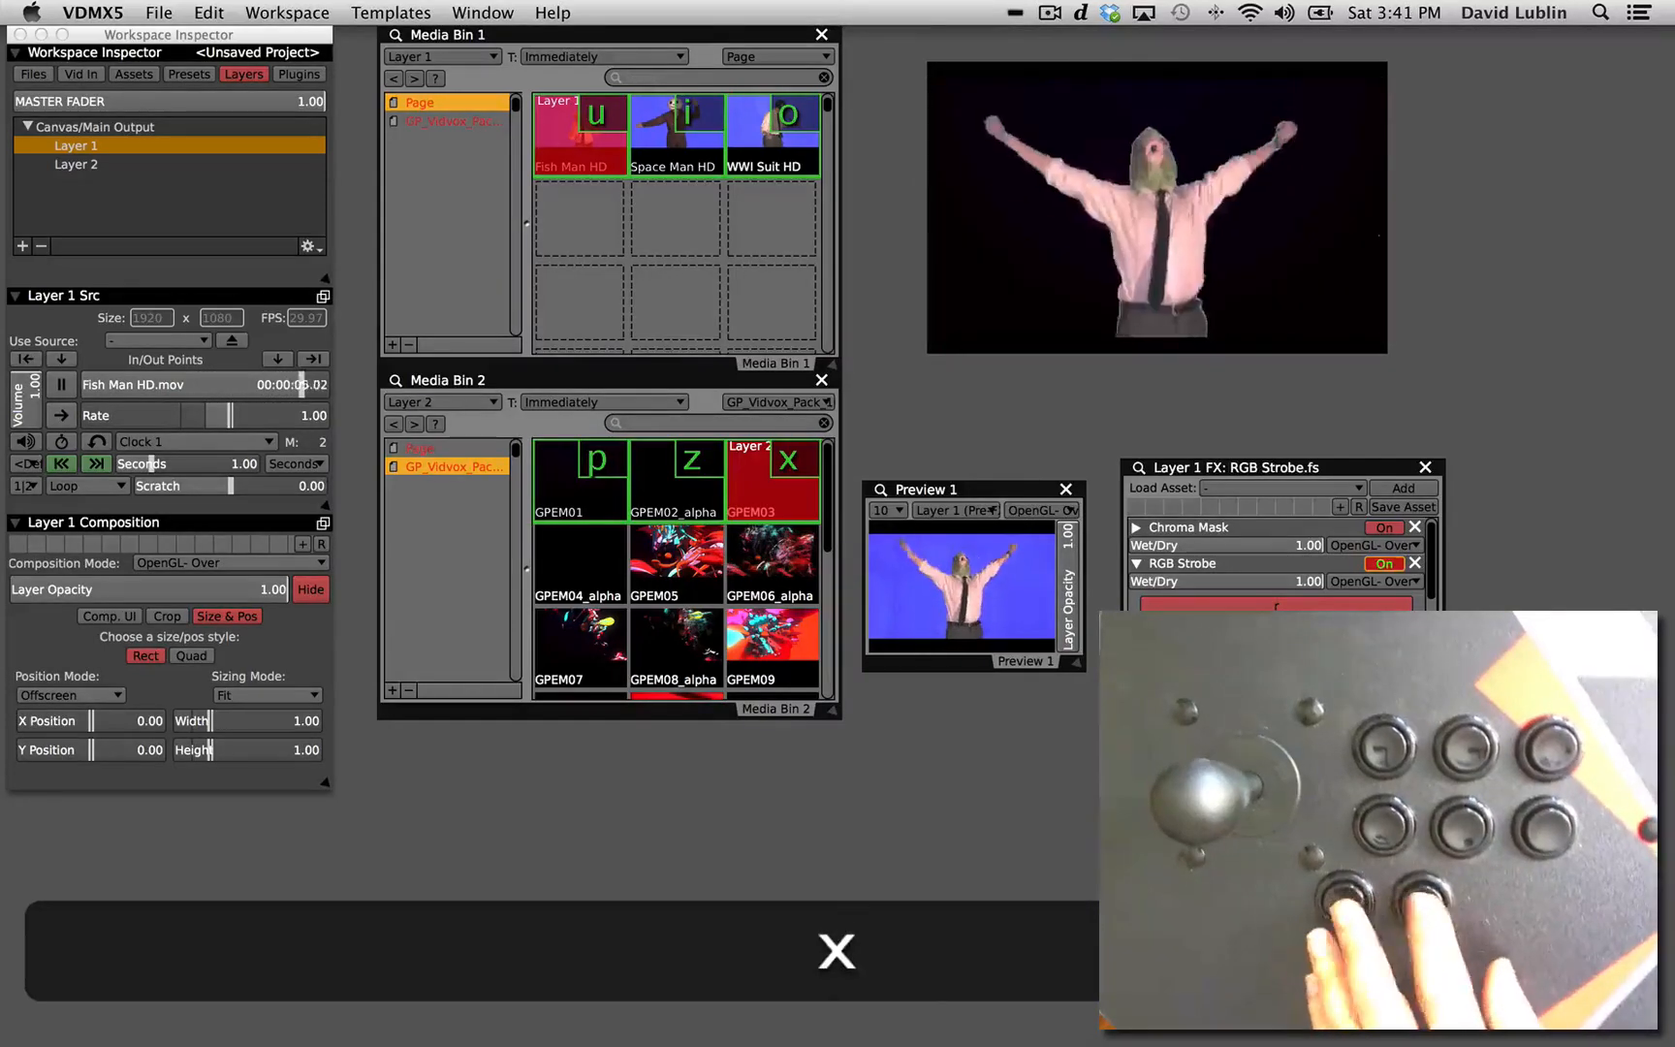
key(5)
key(x)
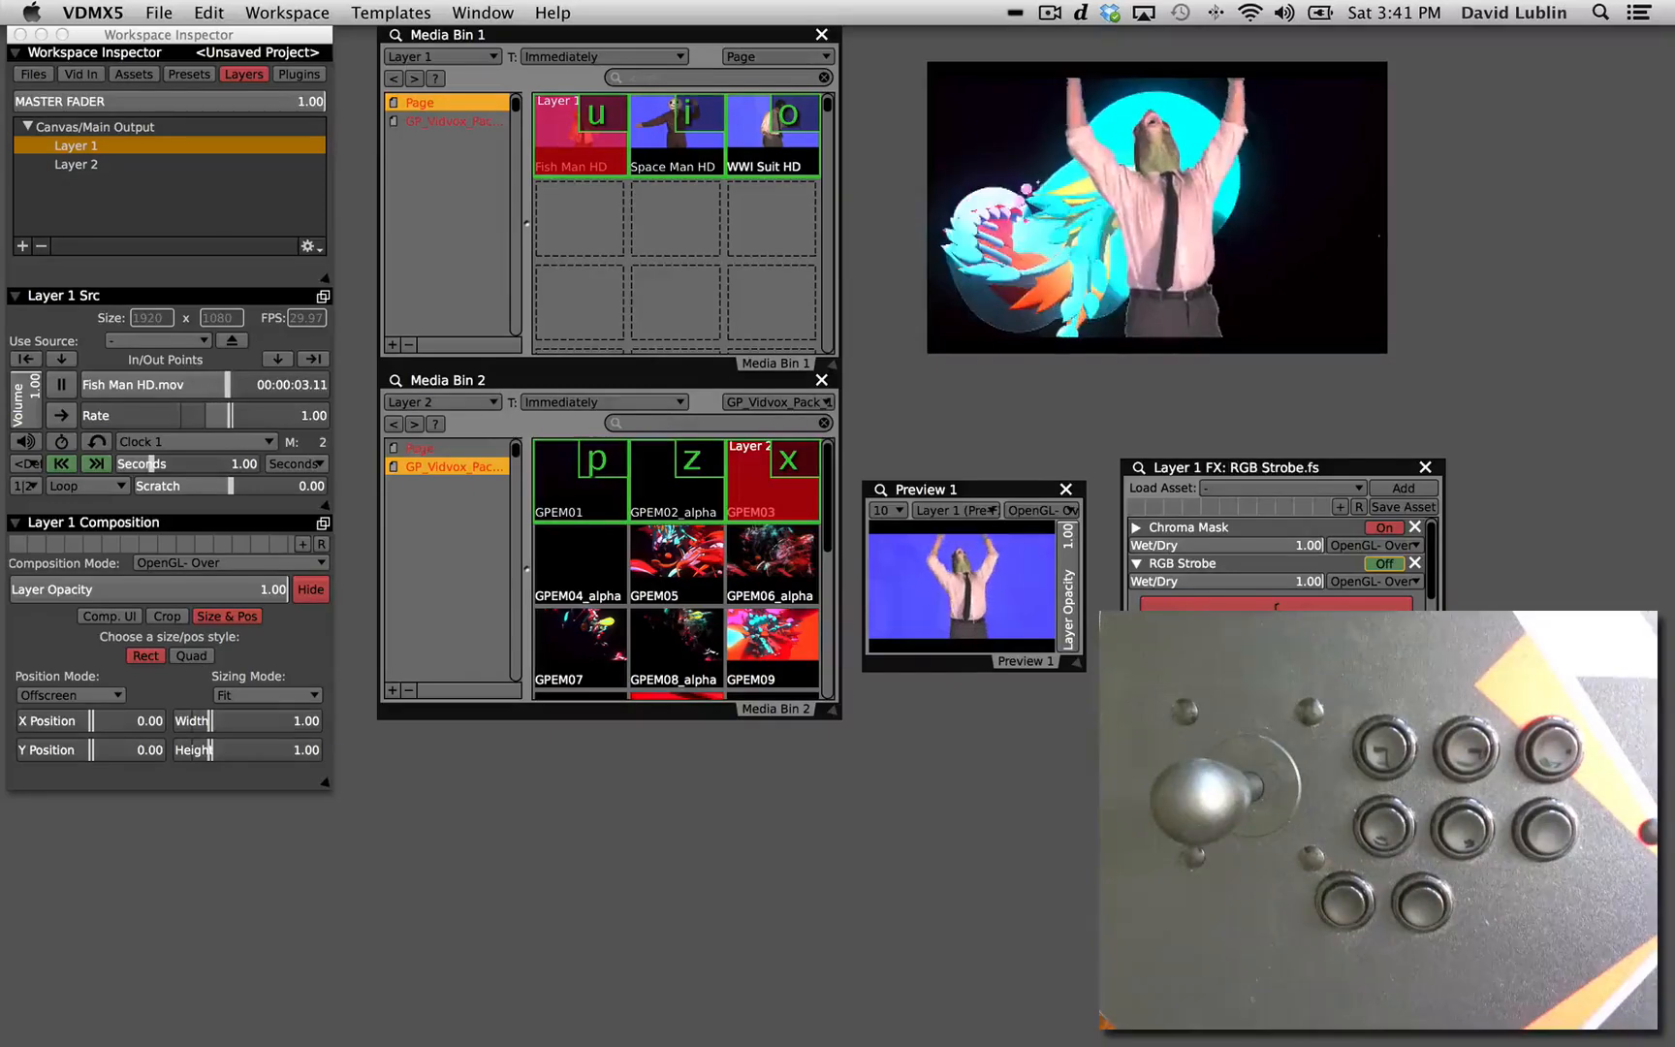
Inspect the toggle of Layer 1's RGB Strobe, set its /Key/5 receiver to Val from Input, and test the shortcut.
key(super+2)
drag(625, 35, 1064, 476)
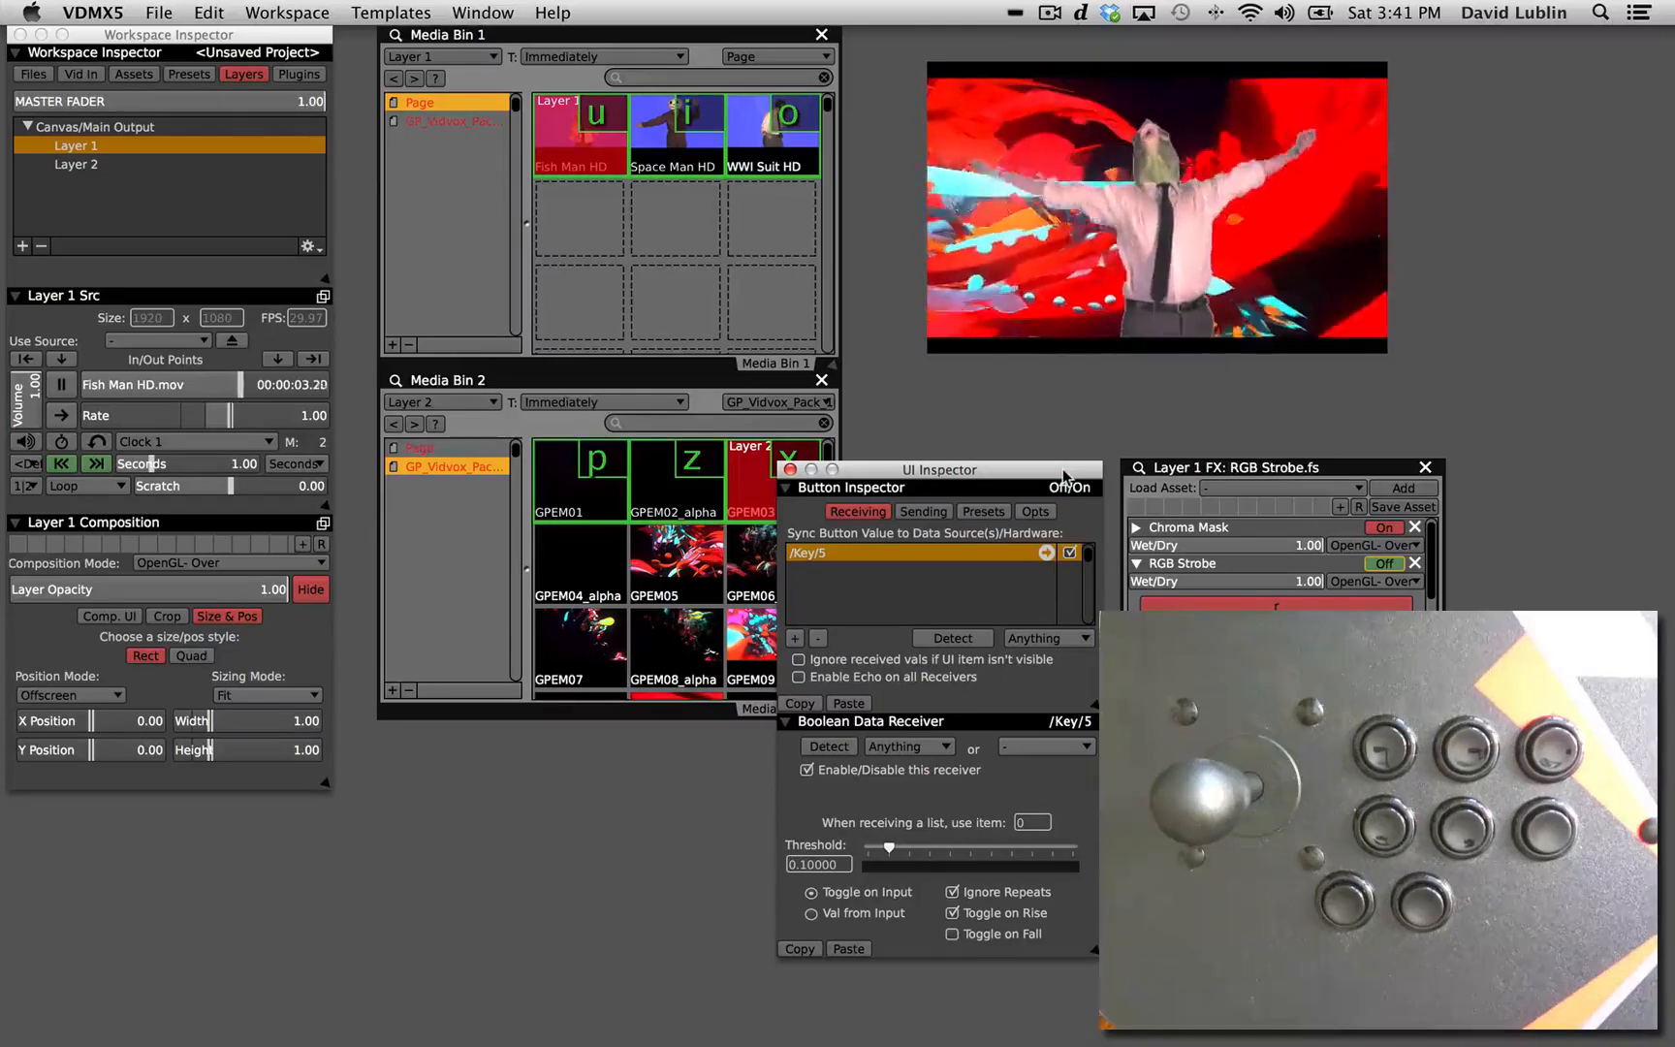
drag(1063, 475, 1066, 476)
click(1377, 570)
click(1381, 567)
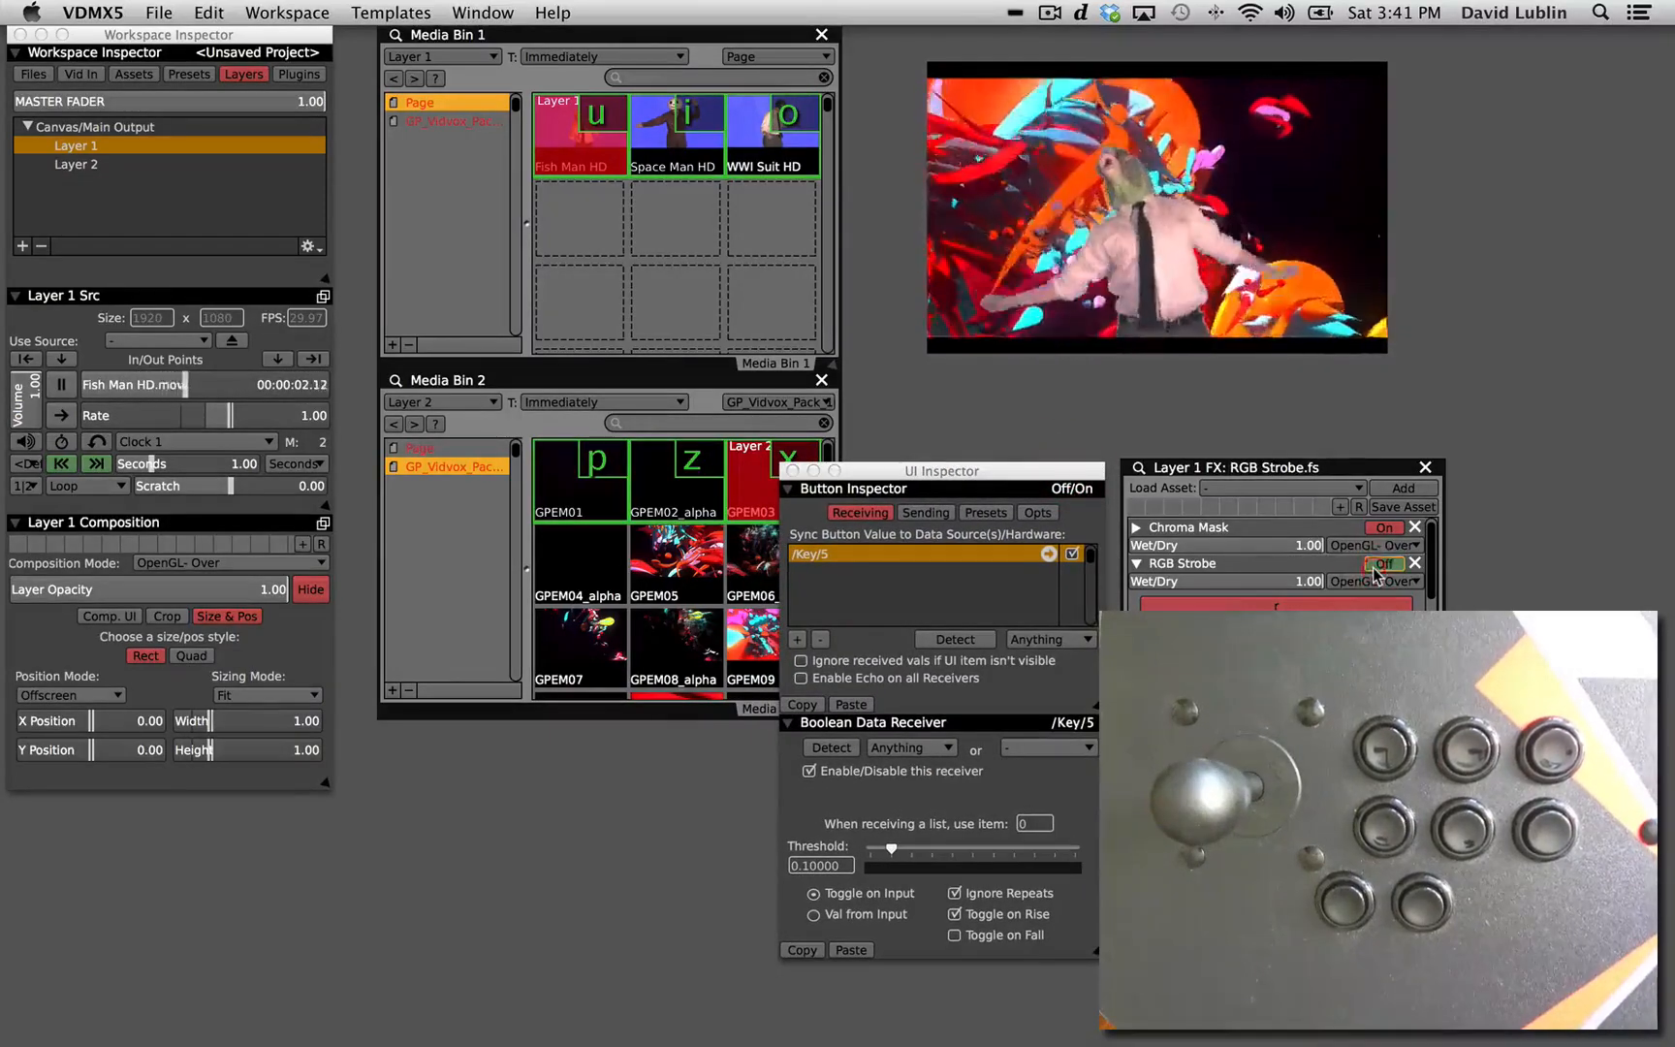
click(812, 915)
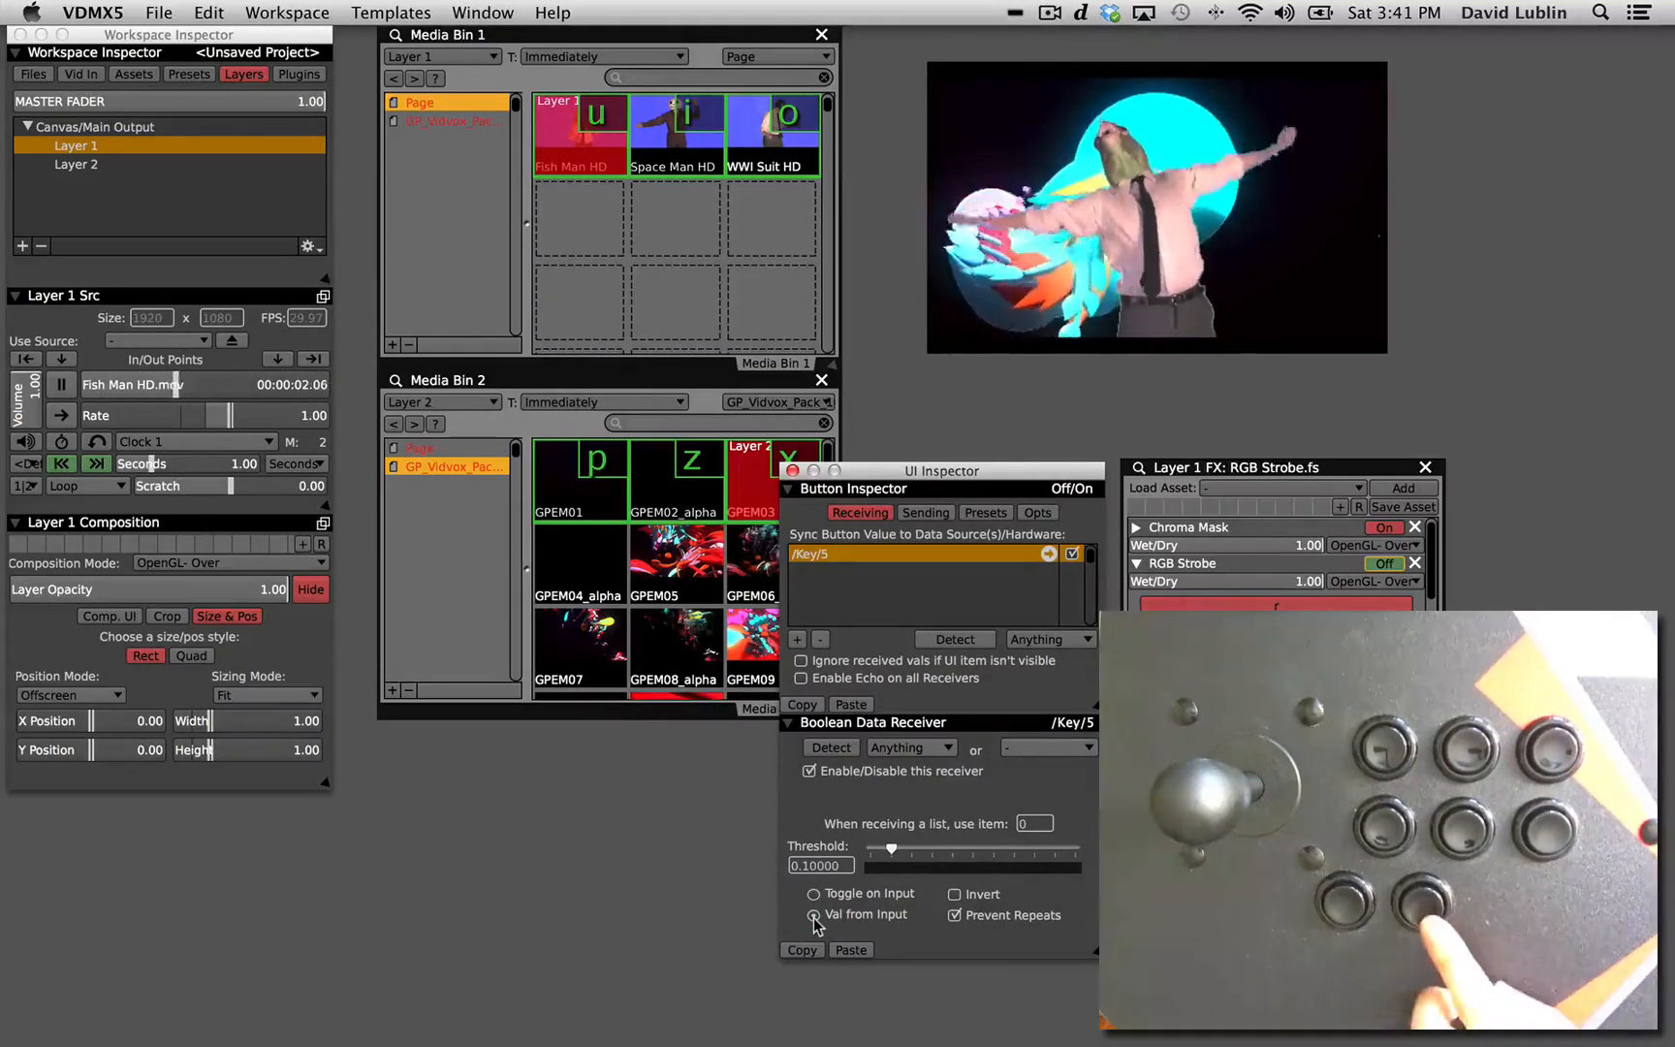
key(5)
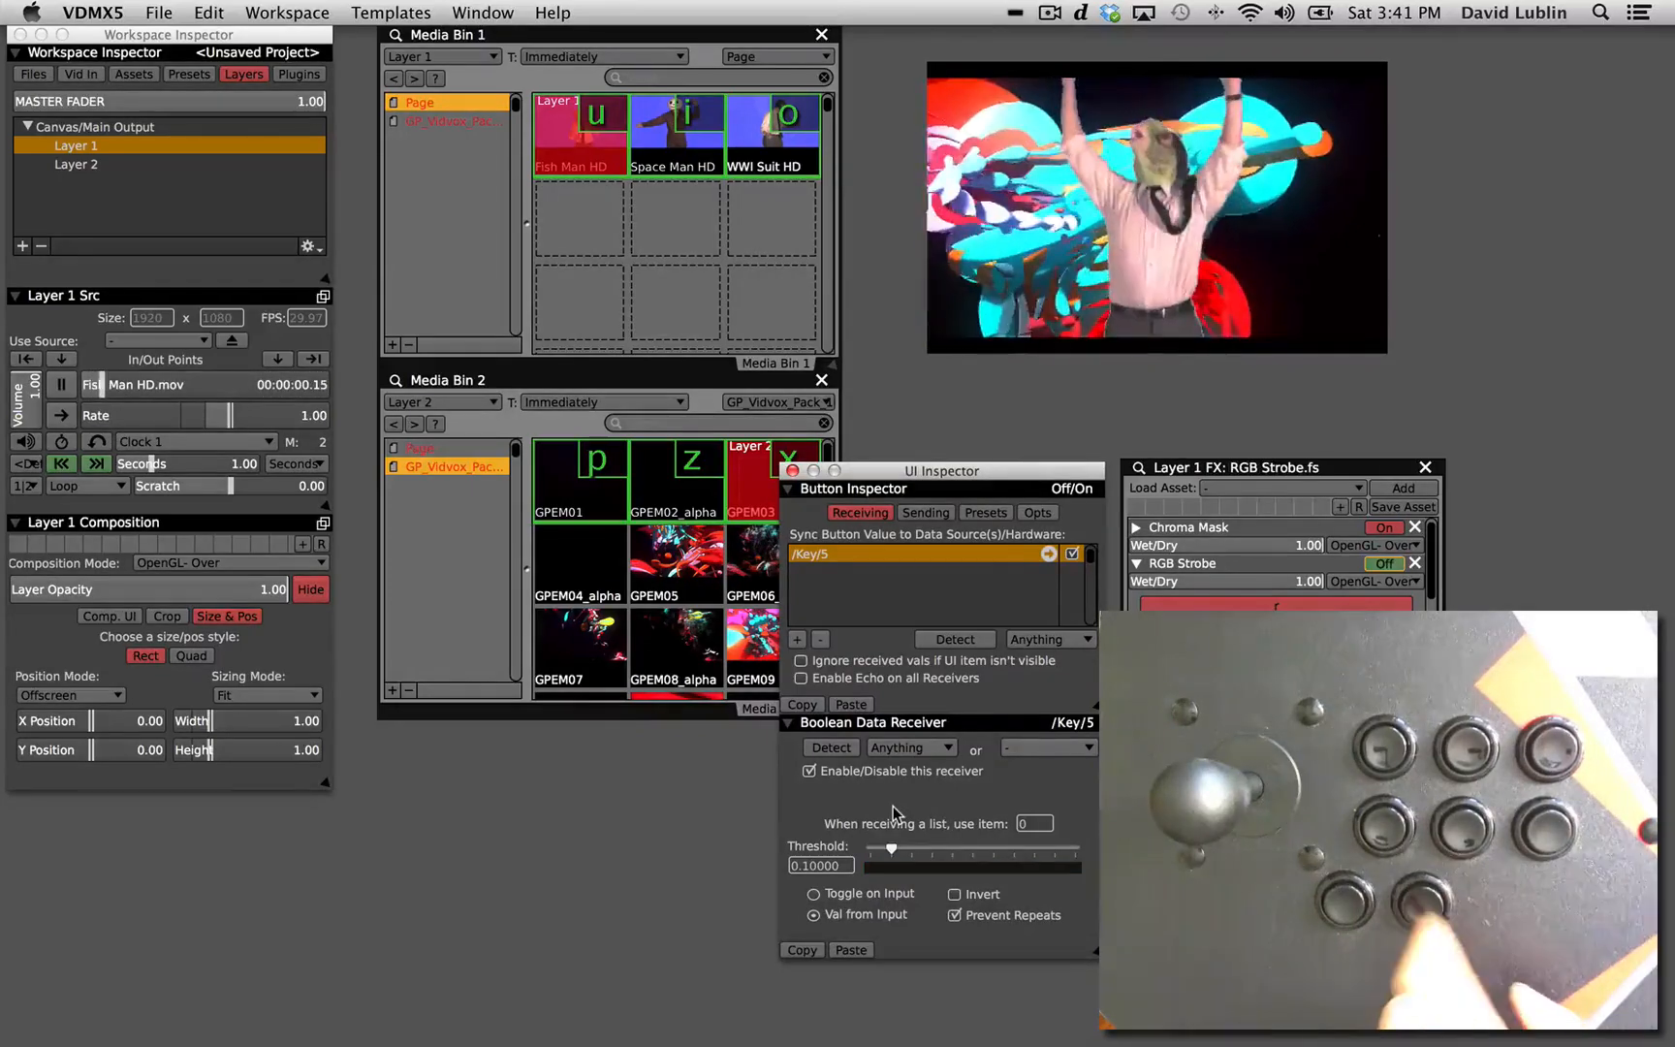
key(5)
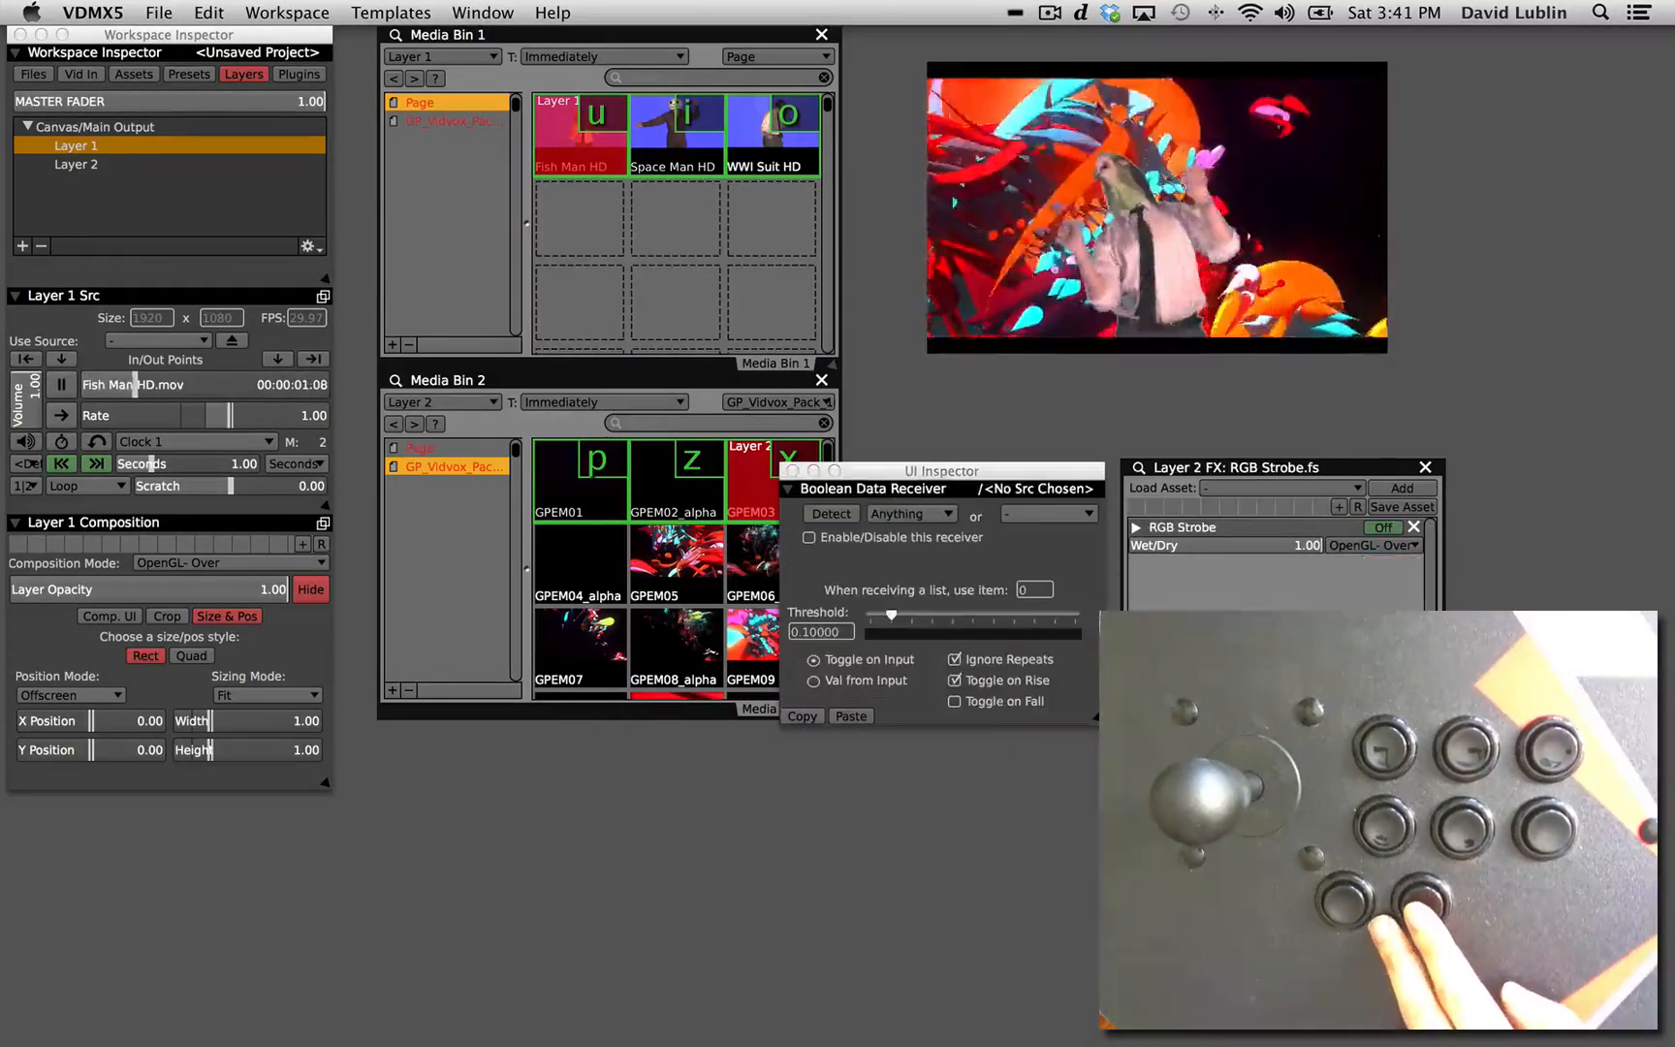
Set the /Key/x receiver of Layer 2's RGB Strobe toggle to Val from Input, and flash both layers' strobes with their shortcuts.
click(1384, 529)
click(876, 917)
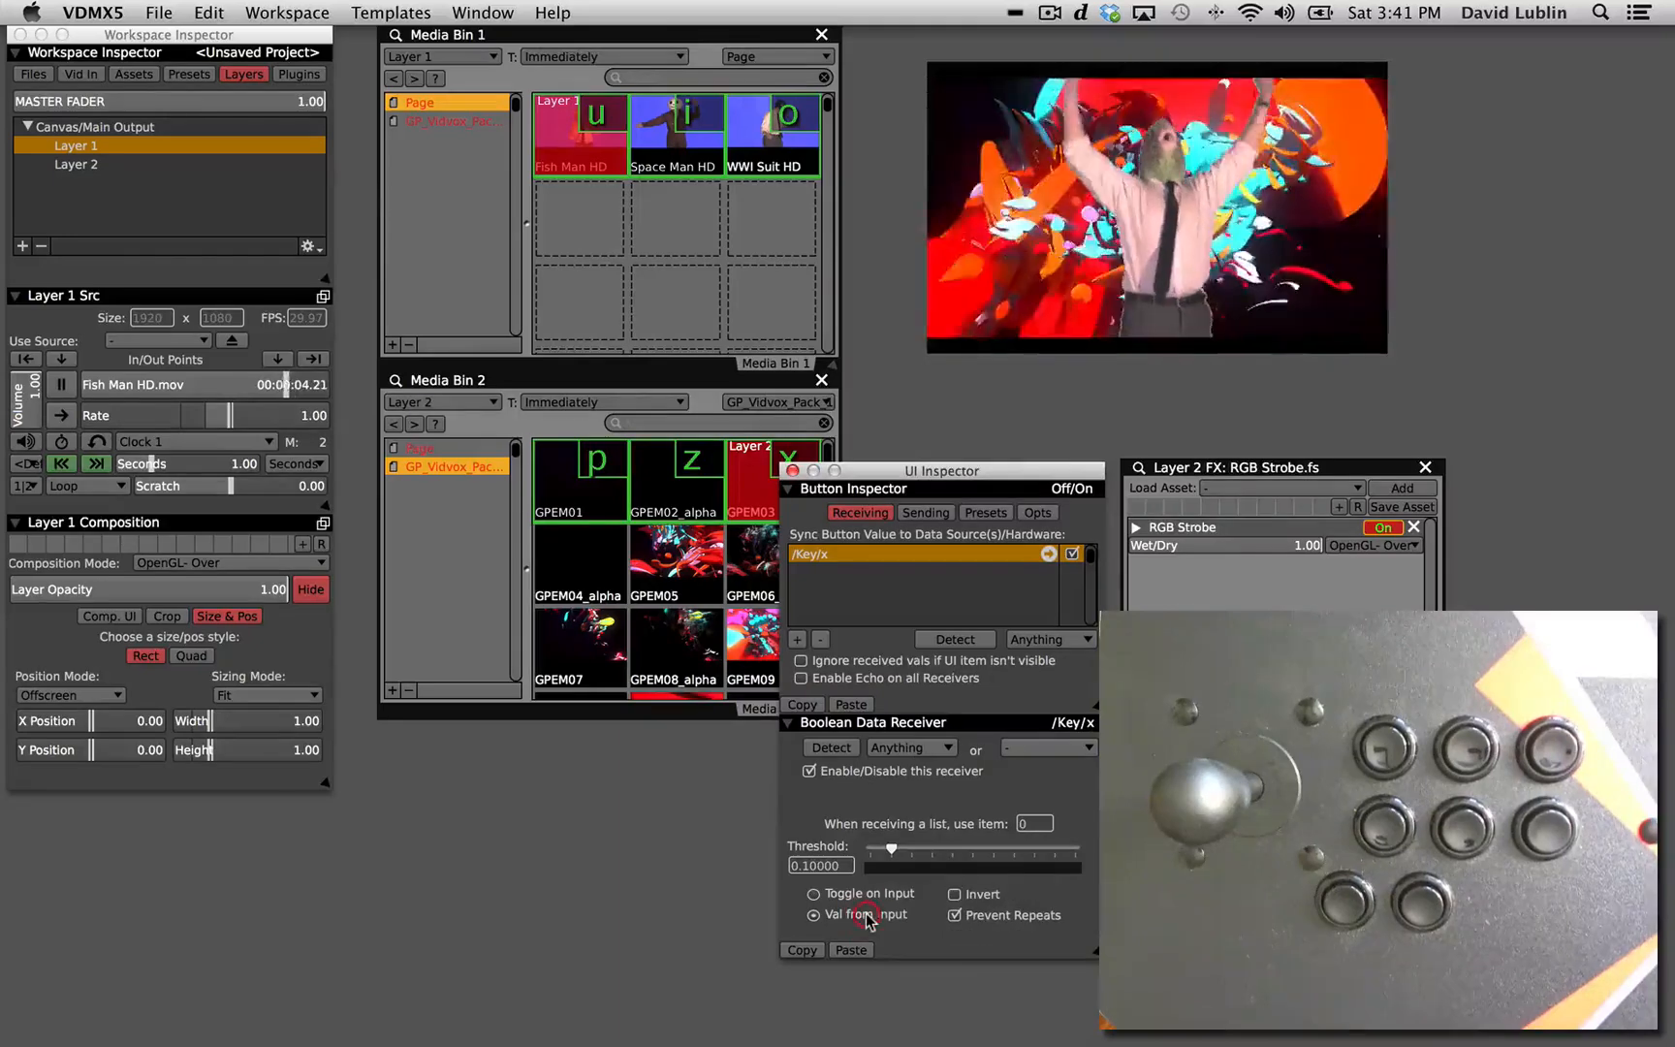
key(x)
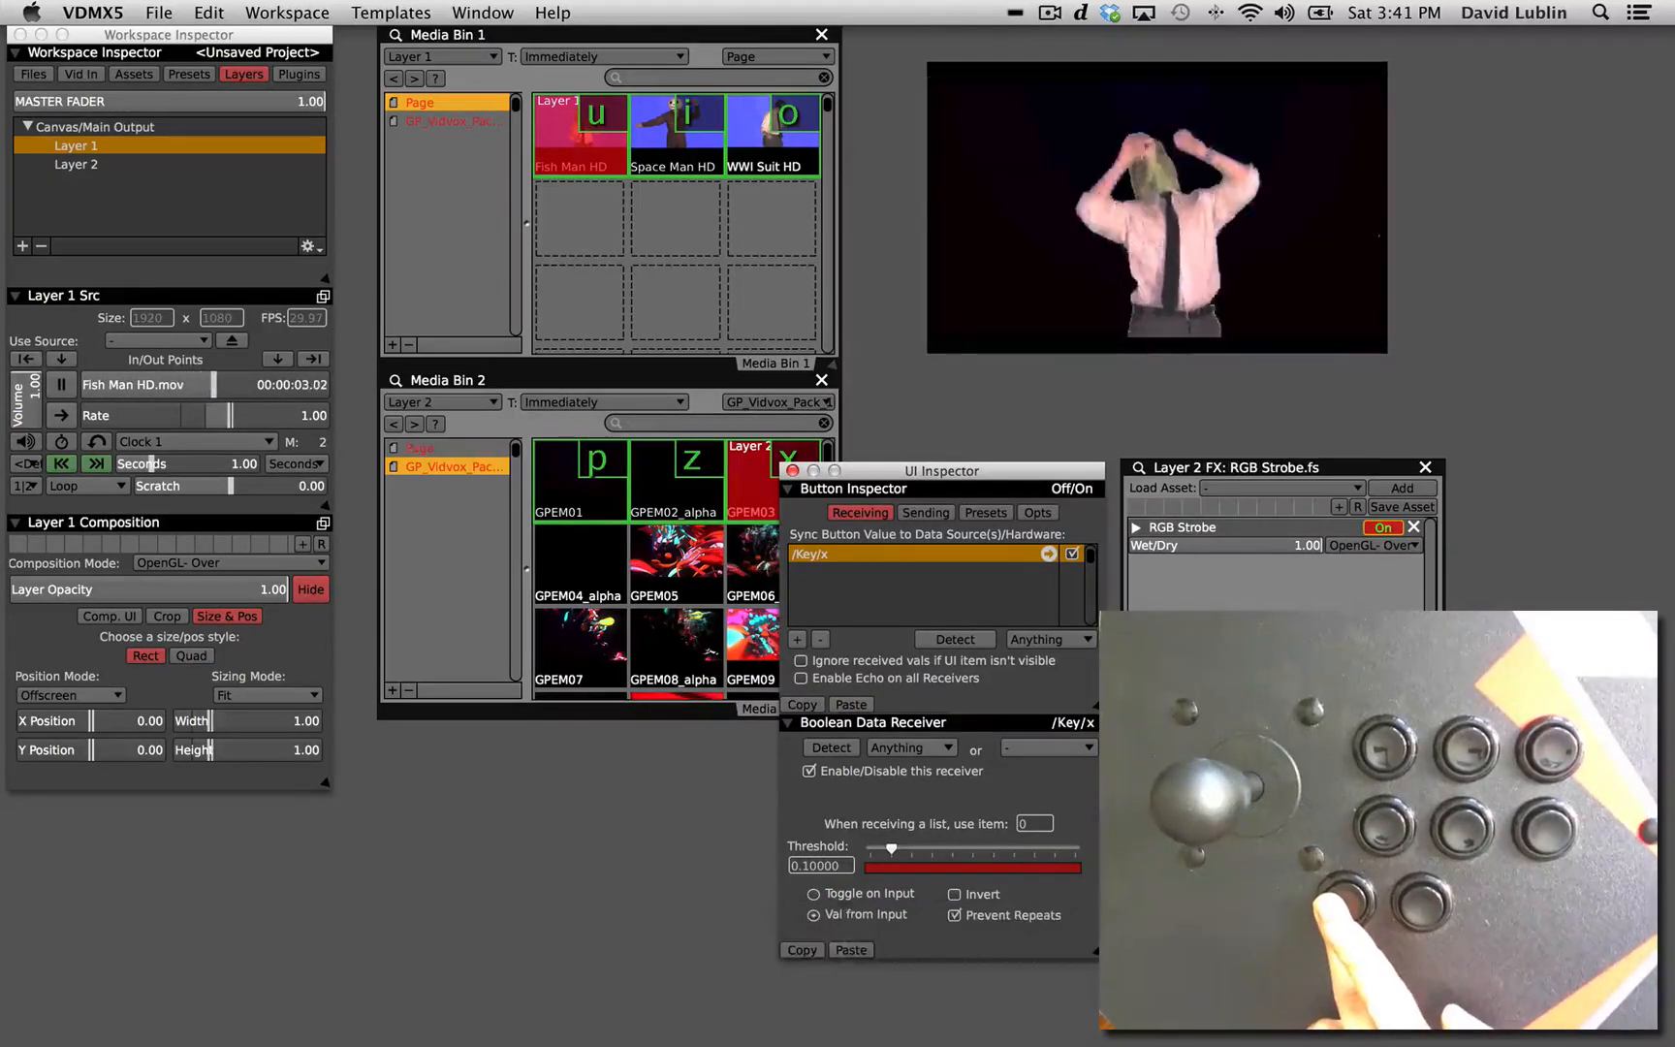
key(5)
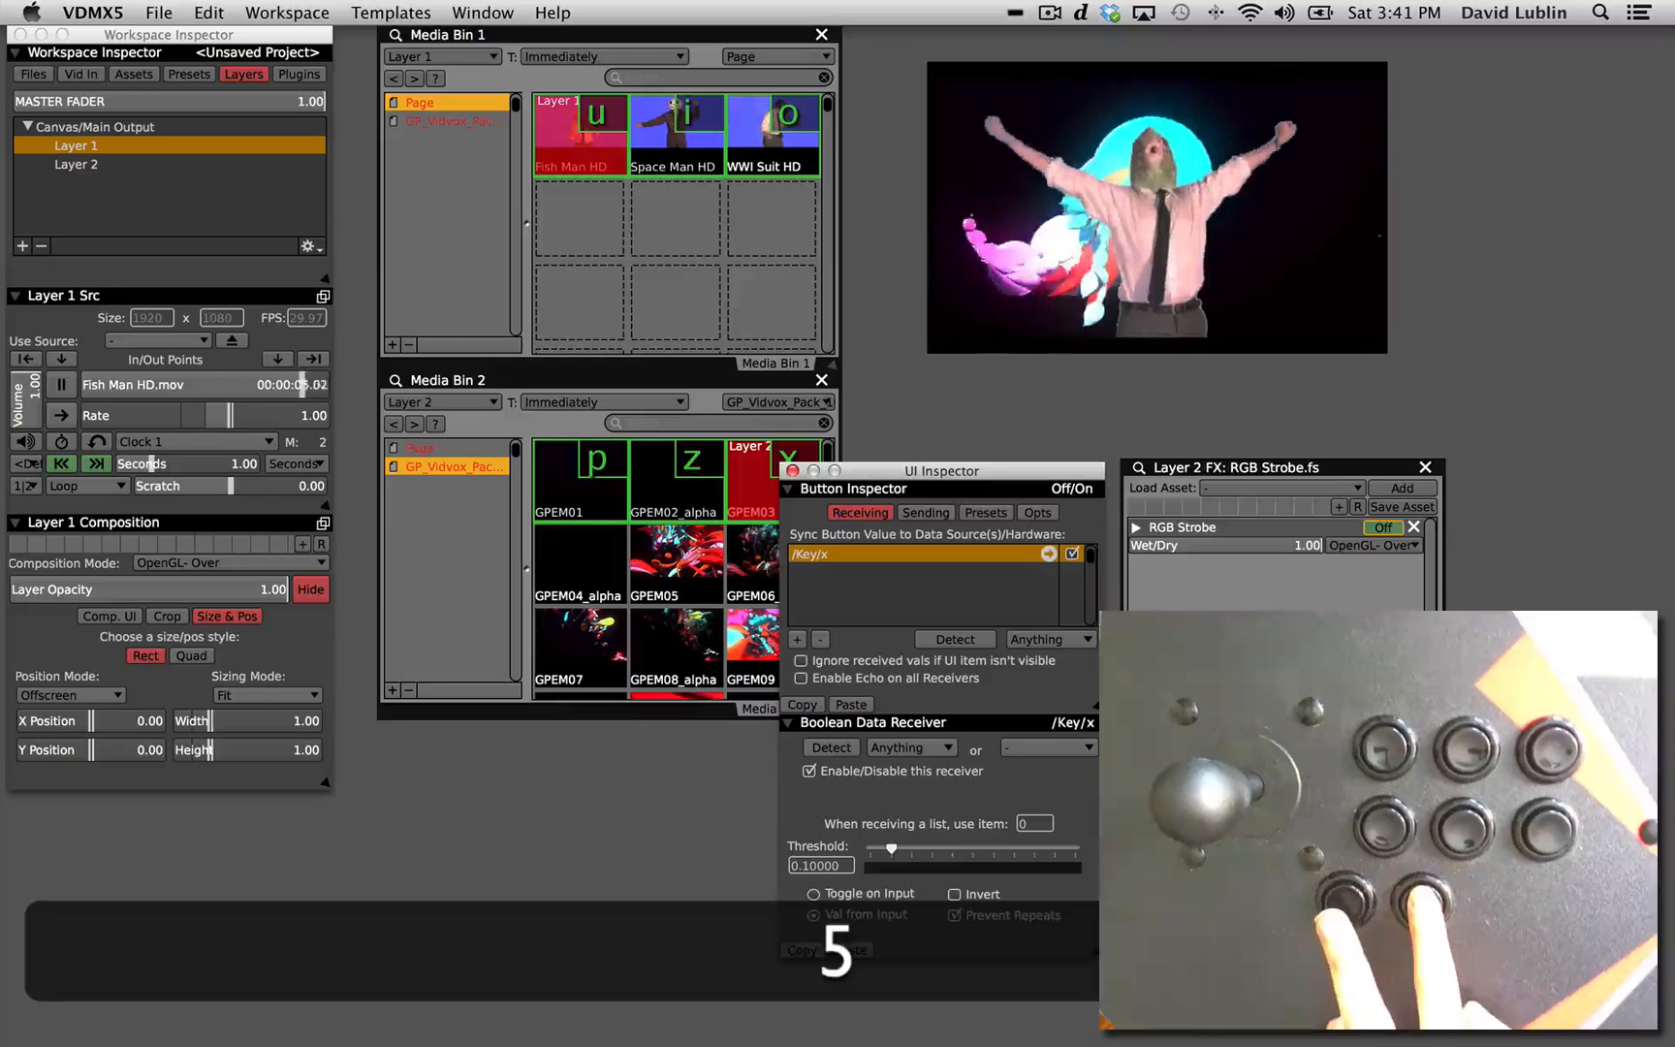
key(x)
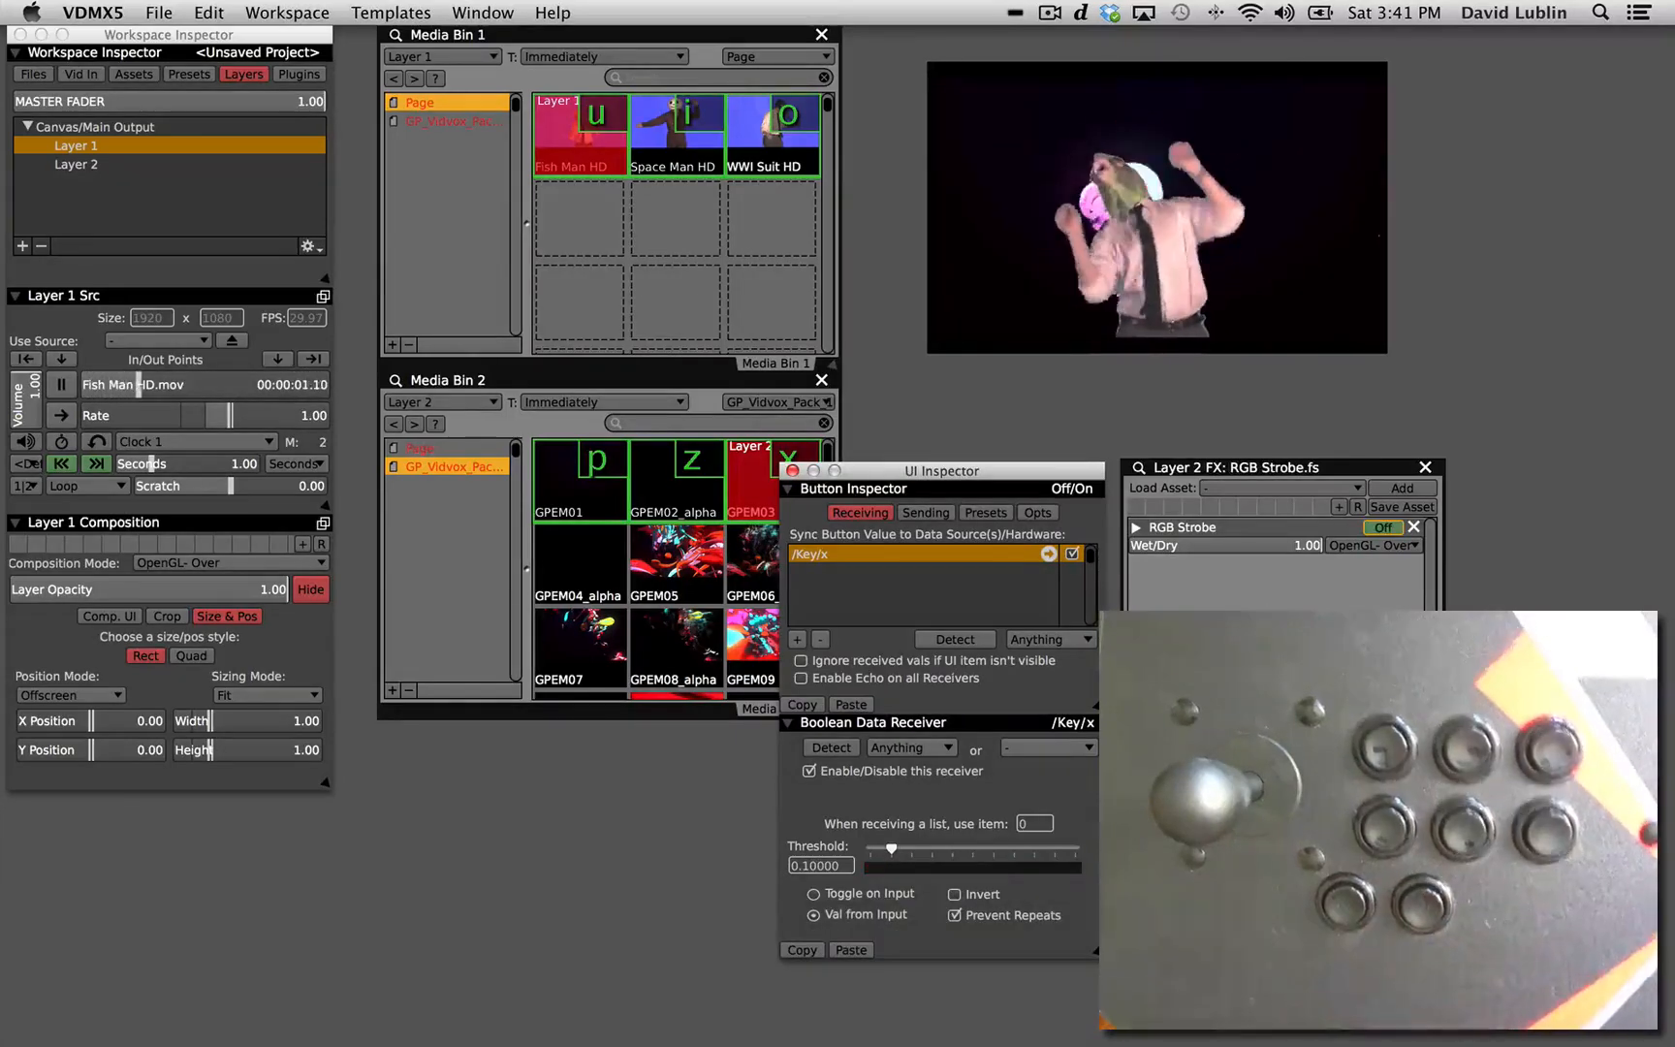